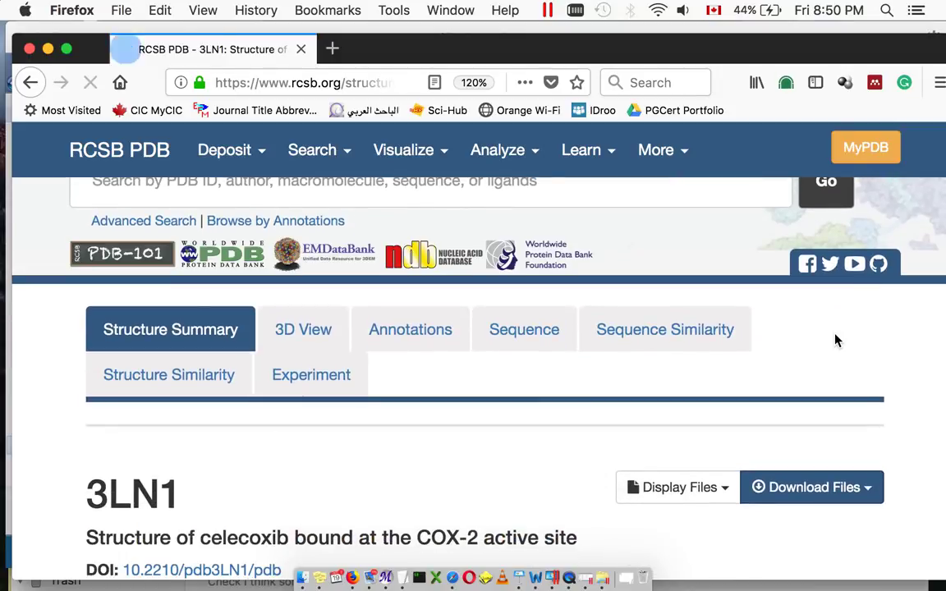
- Reduce the page zoom of the 3LN1 structure entry to 90% and return to its summary heading
scroll(837, 340, down, 10)
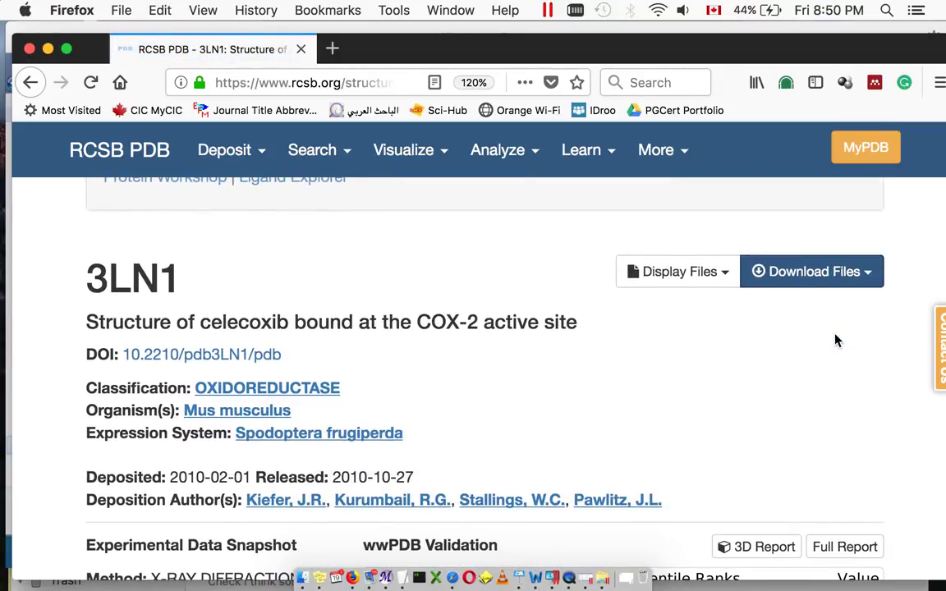
key(super+minus)
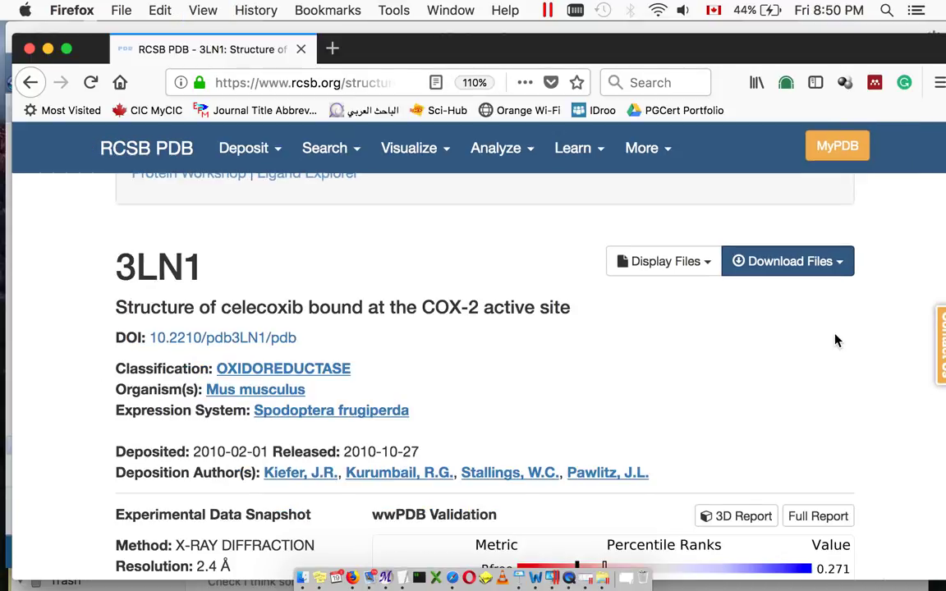
key(super+minus)
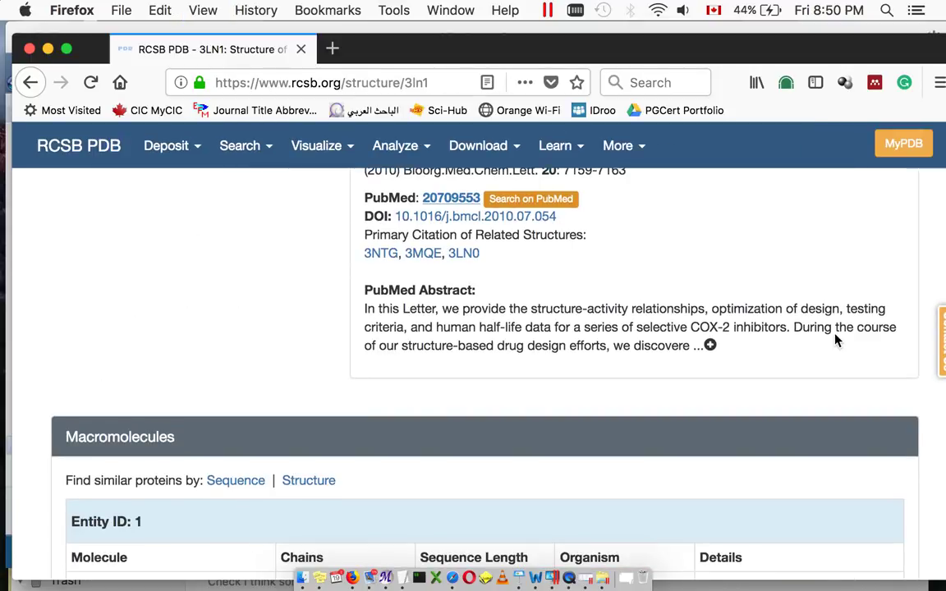
key(super+minus)
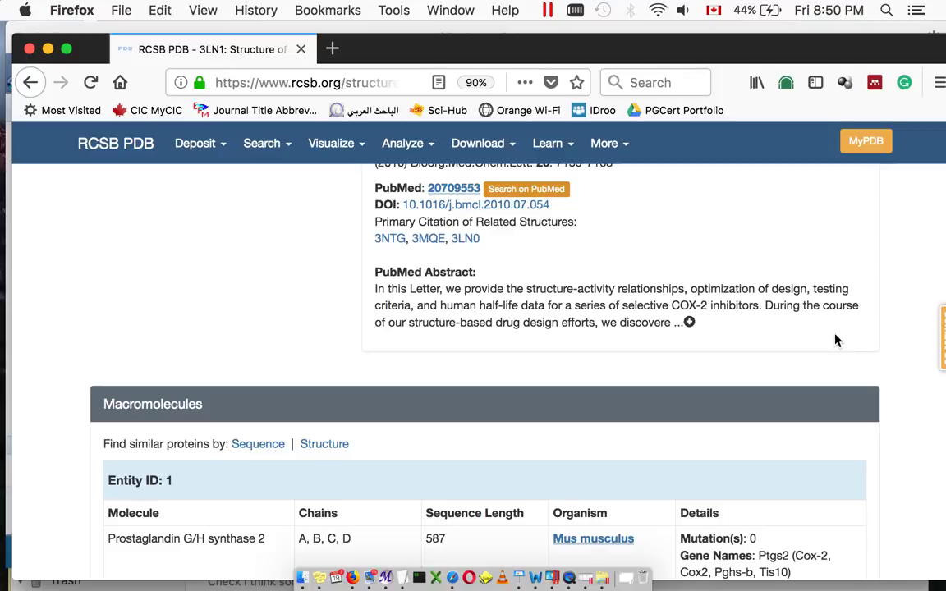
scroll(837, 340, up, 3)
scroll(836, 340, up, 10)
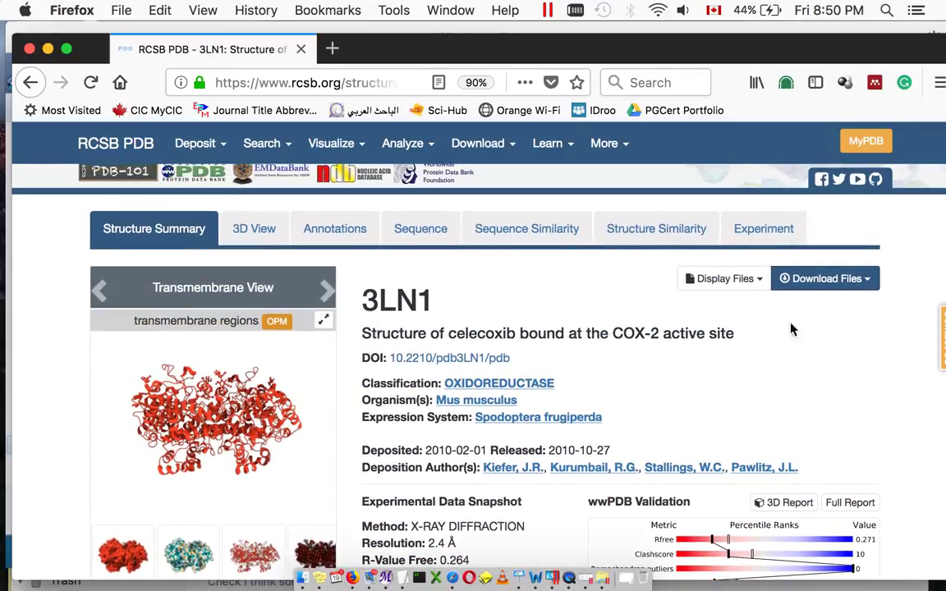
- Highlight the 3LN1 entry's title and the word celecoxib in it to identify the bound ligand
triple_click(481, 337)
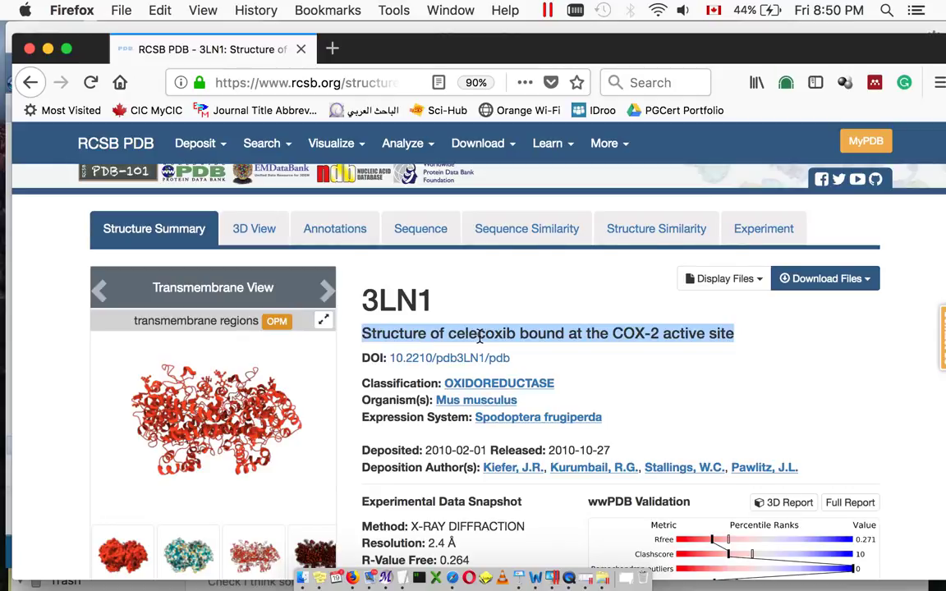
click(480, 337)
double_click(480, 337)
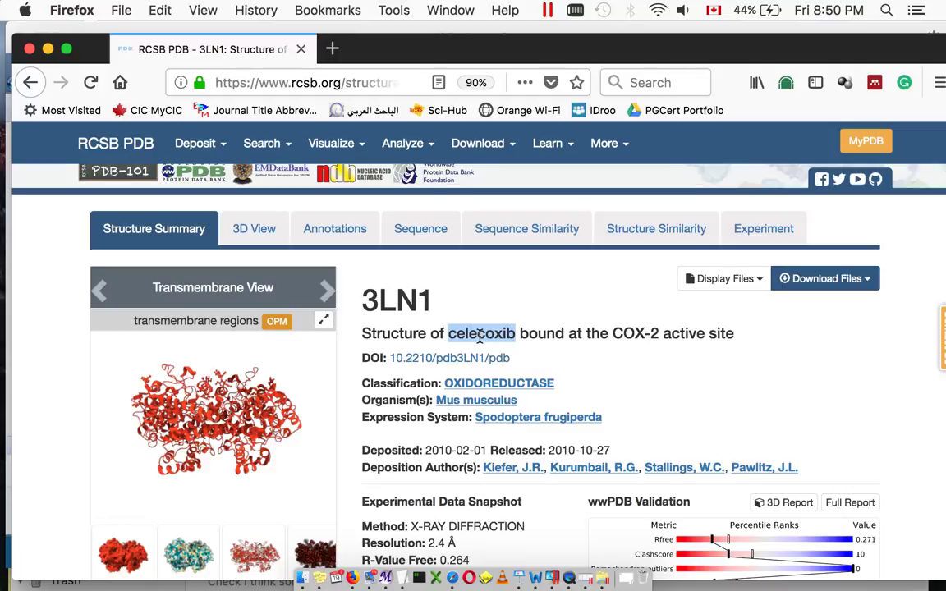
triple_click(481, 337)
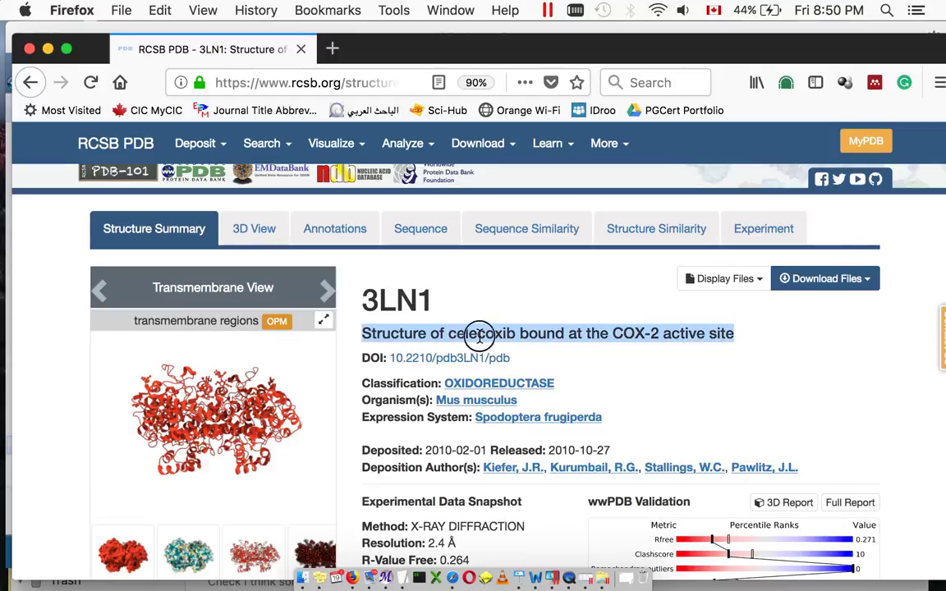
double_click(481, 337)
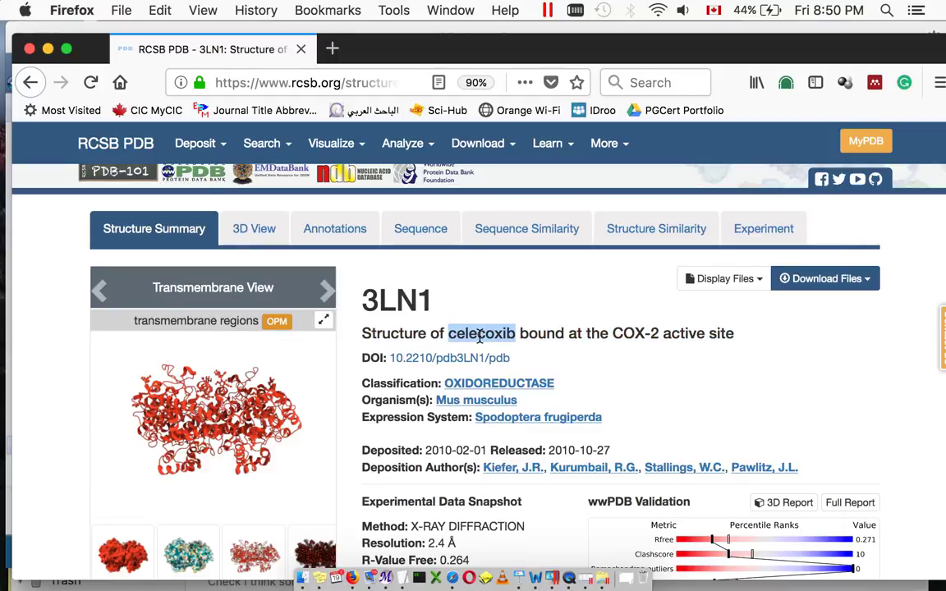
- Examine the ligands in the Small Molecules table and highlight celecoxib's name and its ligand ID
scroll(480, 337, down, 10)
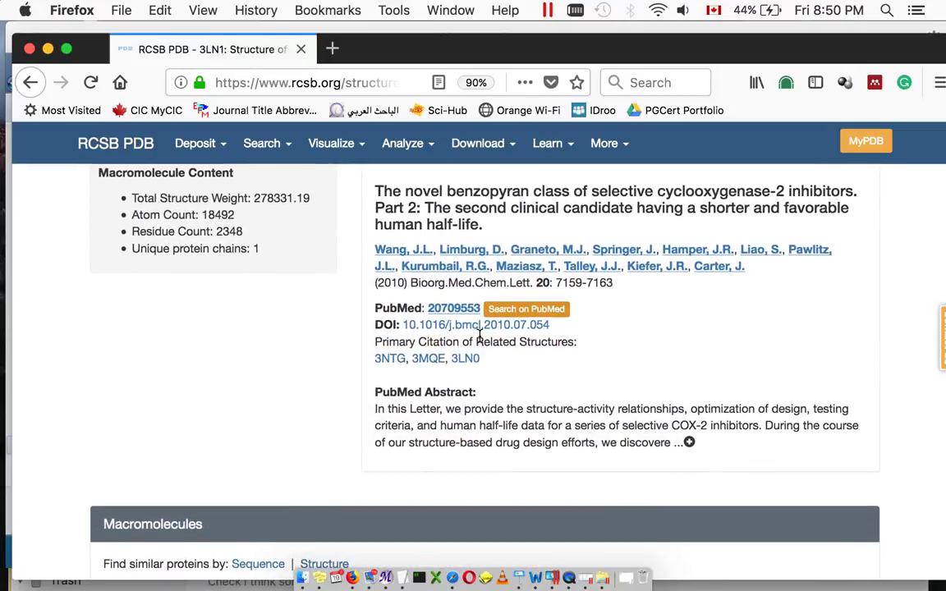
scroll(482, 340, down, 15)
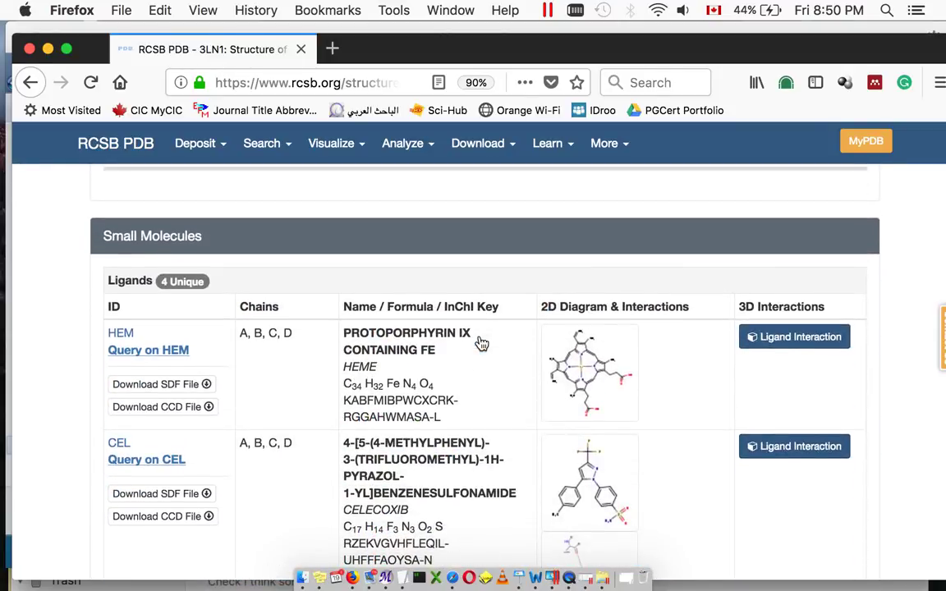
scroll(482, 340, down, 5)
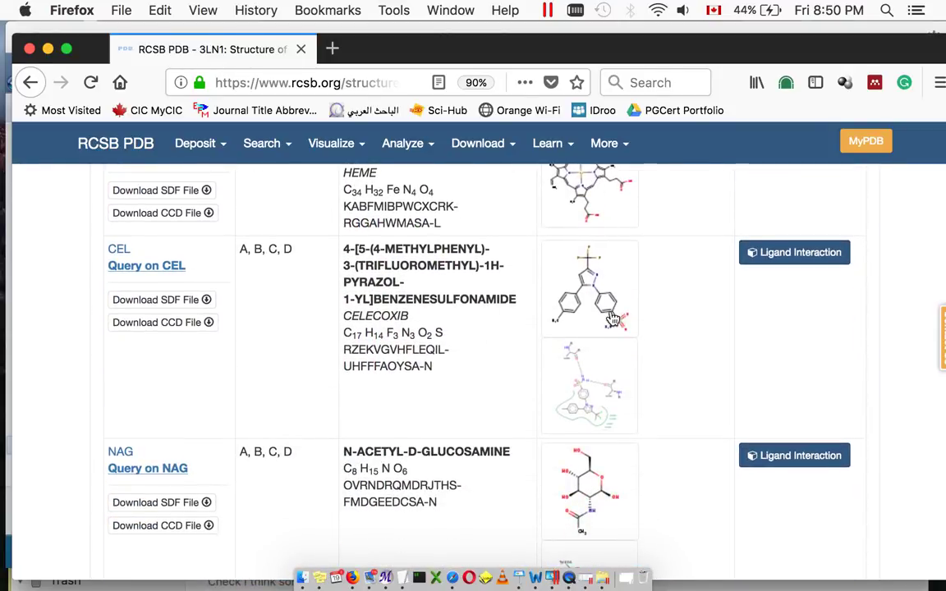
scroll(612, 412, down, 4)
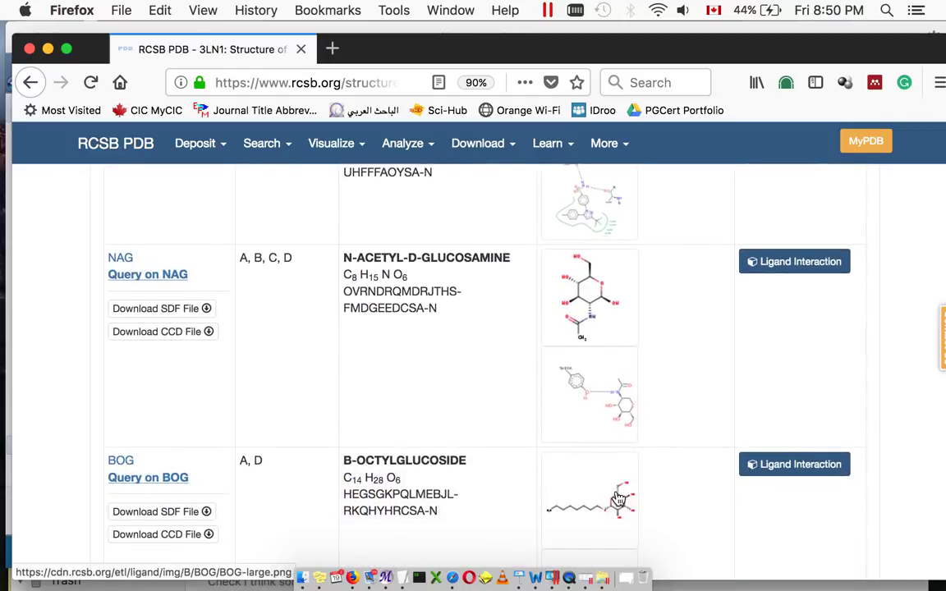
scroll(618, 499, down, 3)
scroll(619, 499, up, 5)
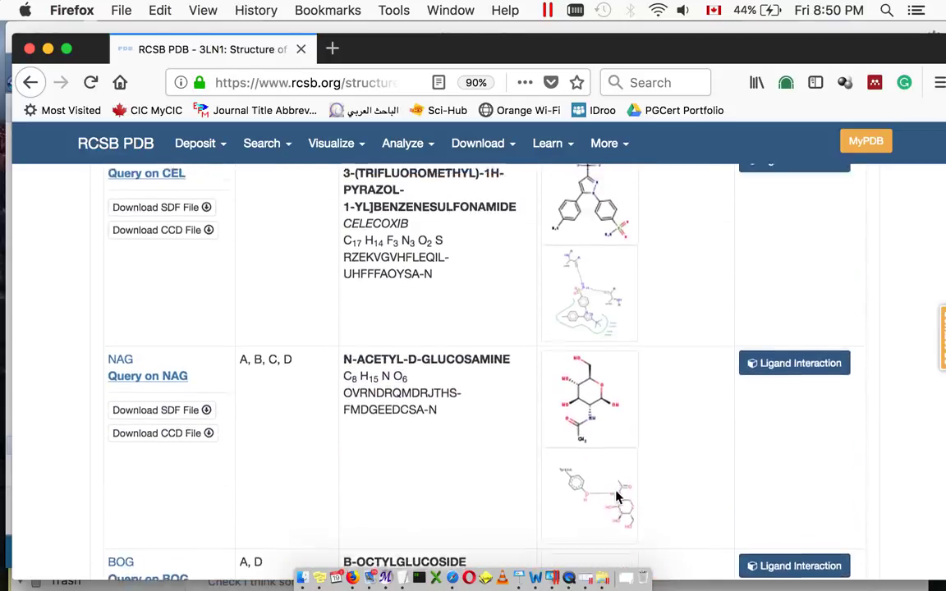
scroll(618, 499, up, 6)
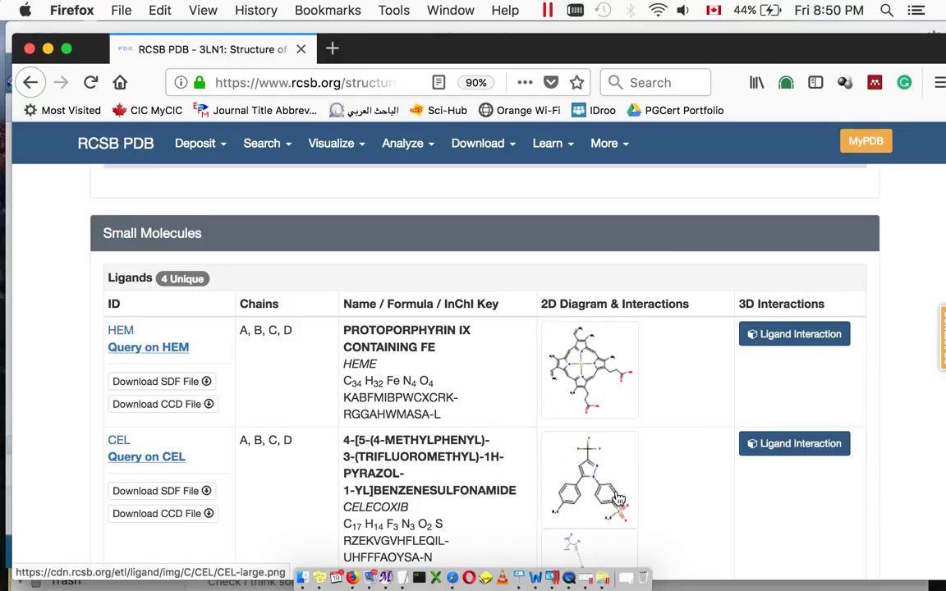
scroll(618, 499, down, 3)
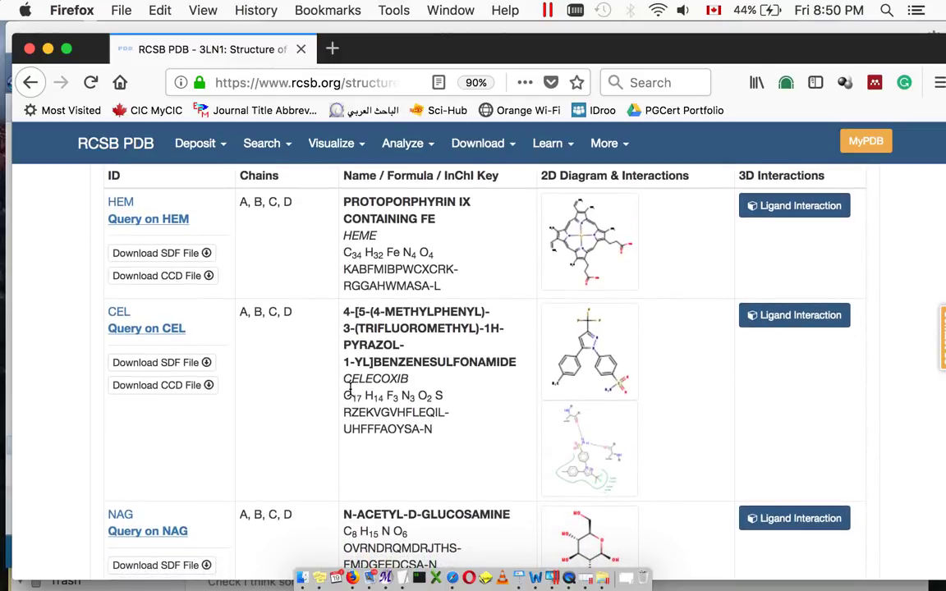
double_click(353, 381)
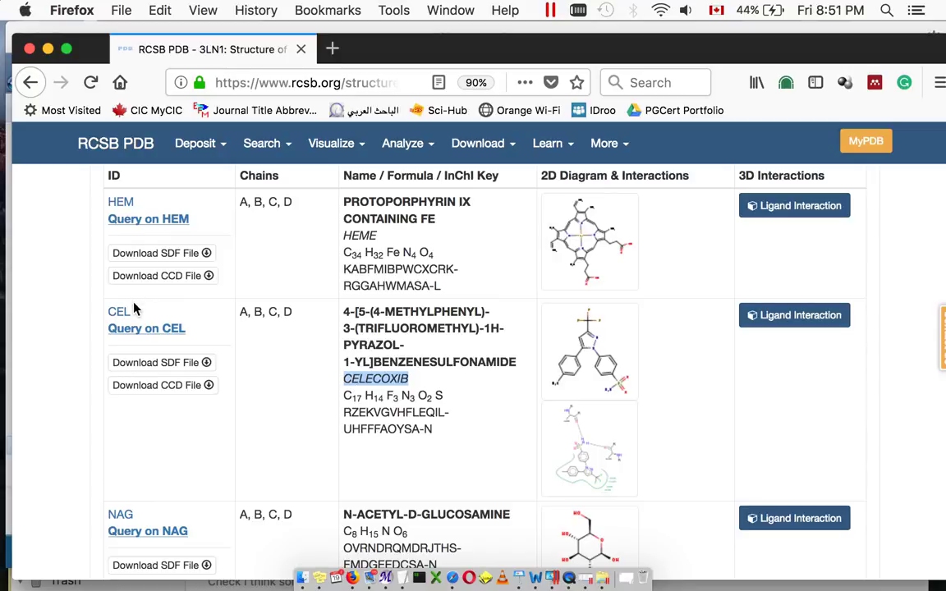
drag(135, 310, 108, 313)
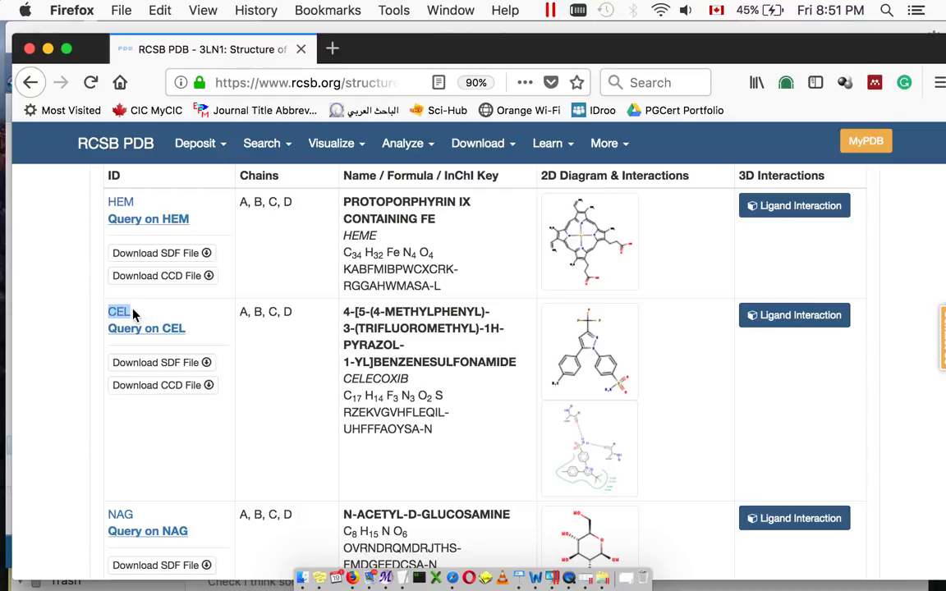
- Download the 3LN1 structure in PDB Format and save the file 3ln1.pdb
scroll(134, 315, up, 15)
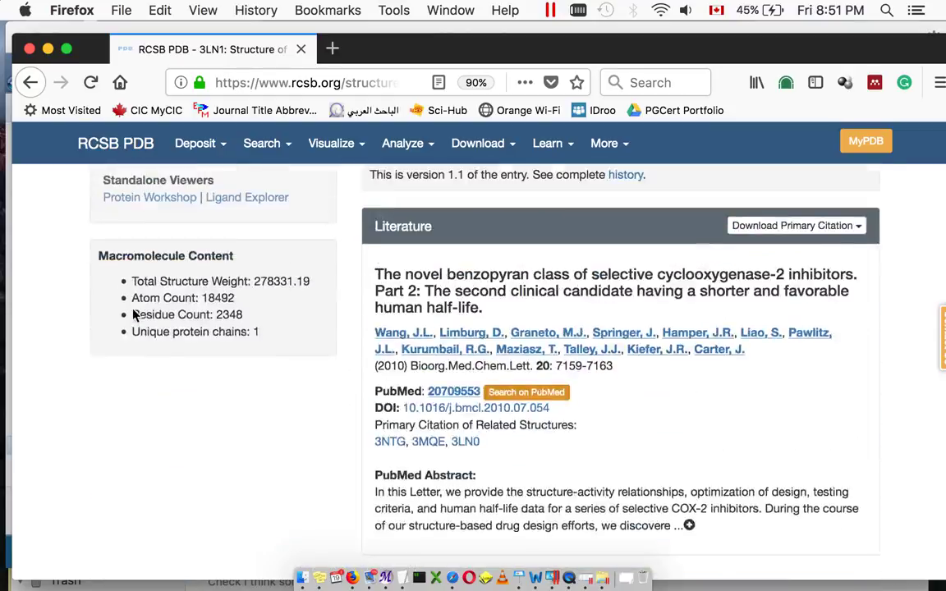
scroll(133, 315, up, 4)
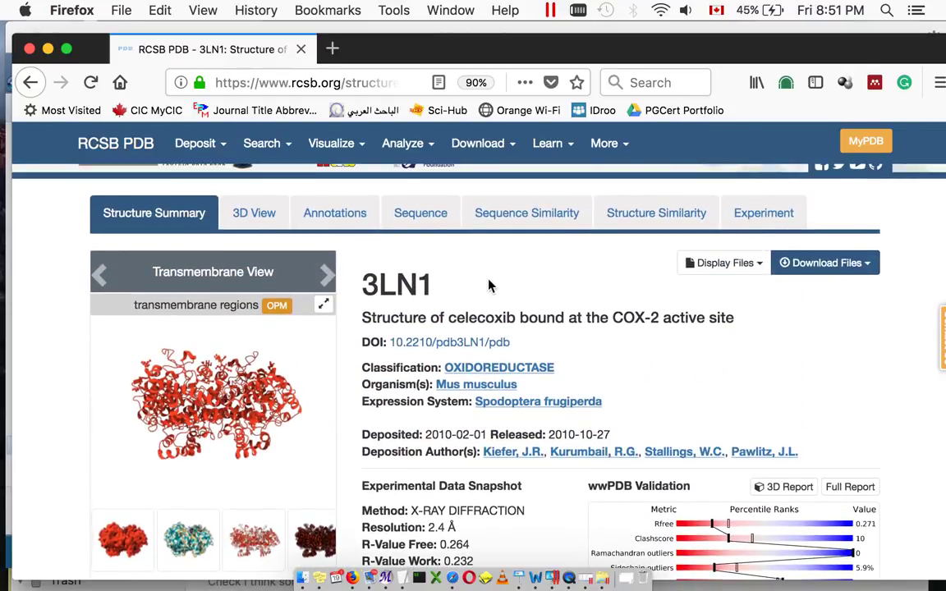
double_click(419, 281)
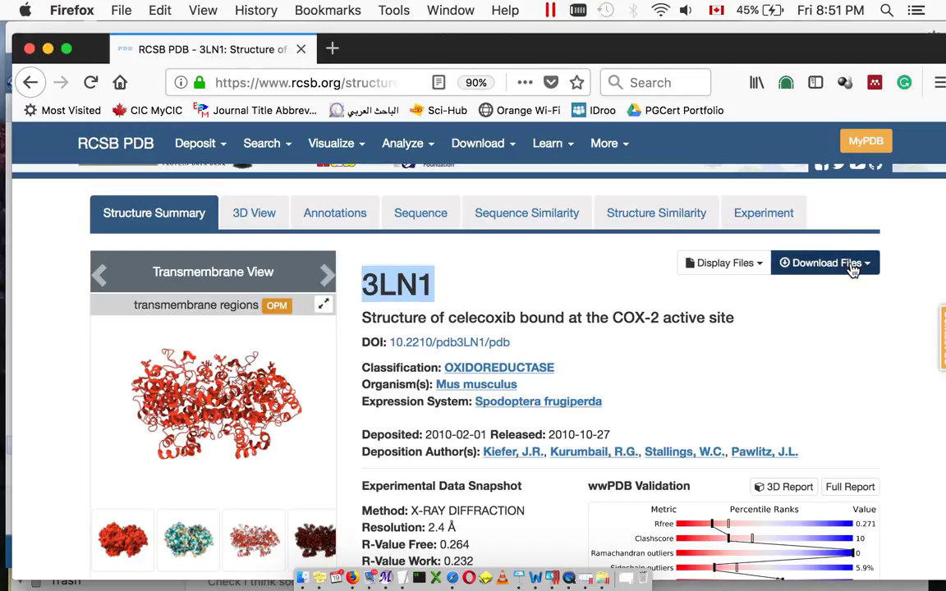
click(821, 262)
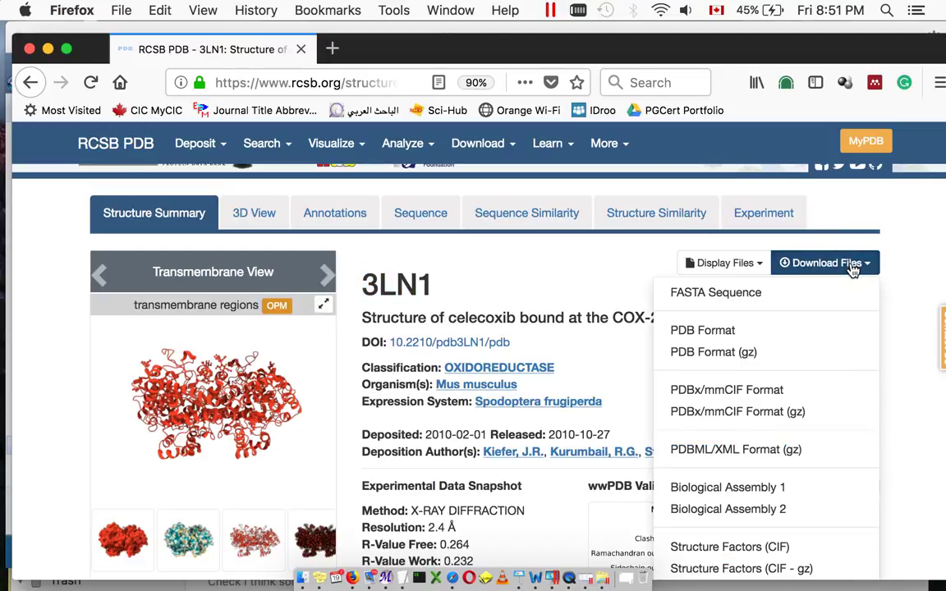
click(703, 330)
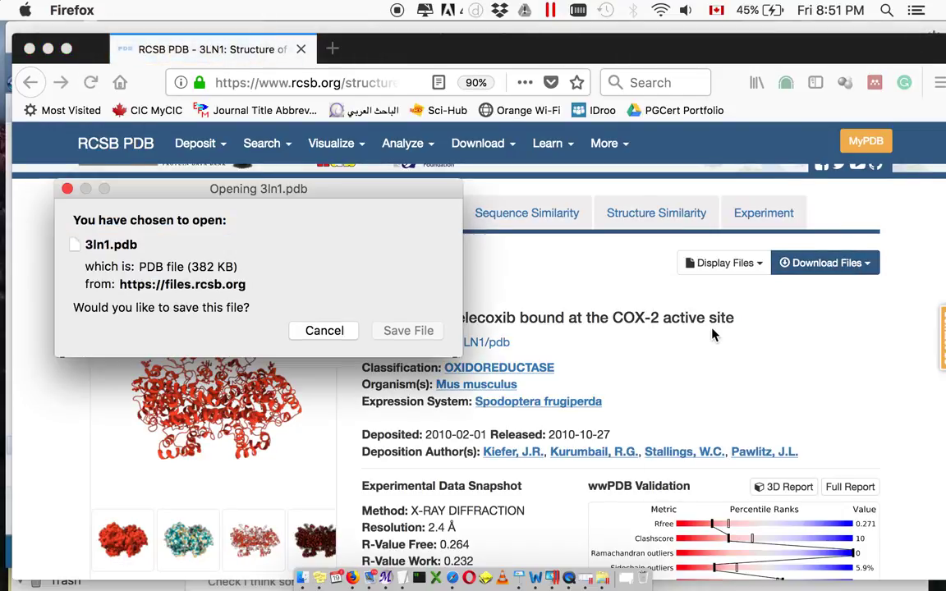
click(401, 331)
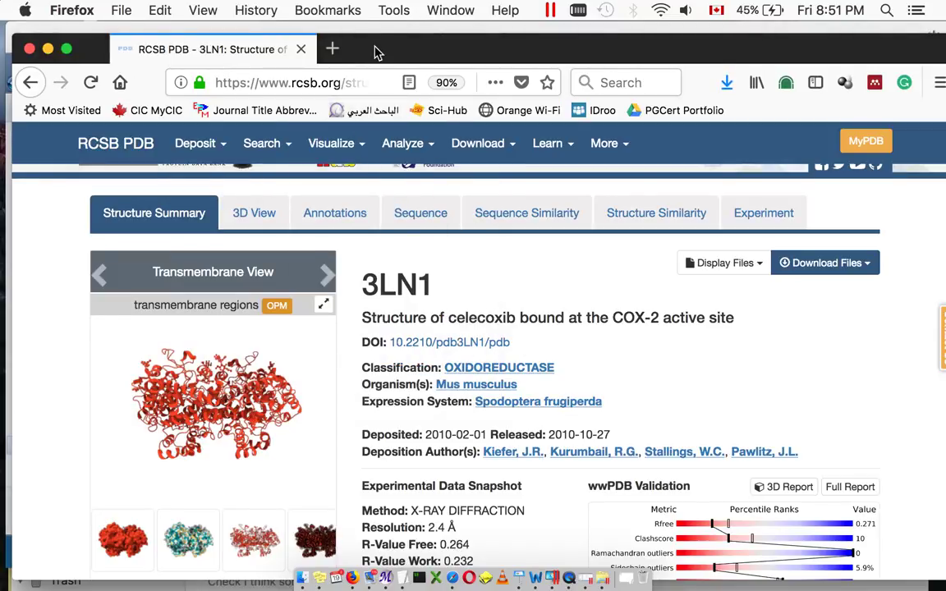
- Switch to the Windows 8.1 virtual machine and open the AAAAA - ID folder on the extended (V:) drive
drag(376, 51, 384, 321)
click(343, 120)
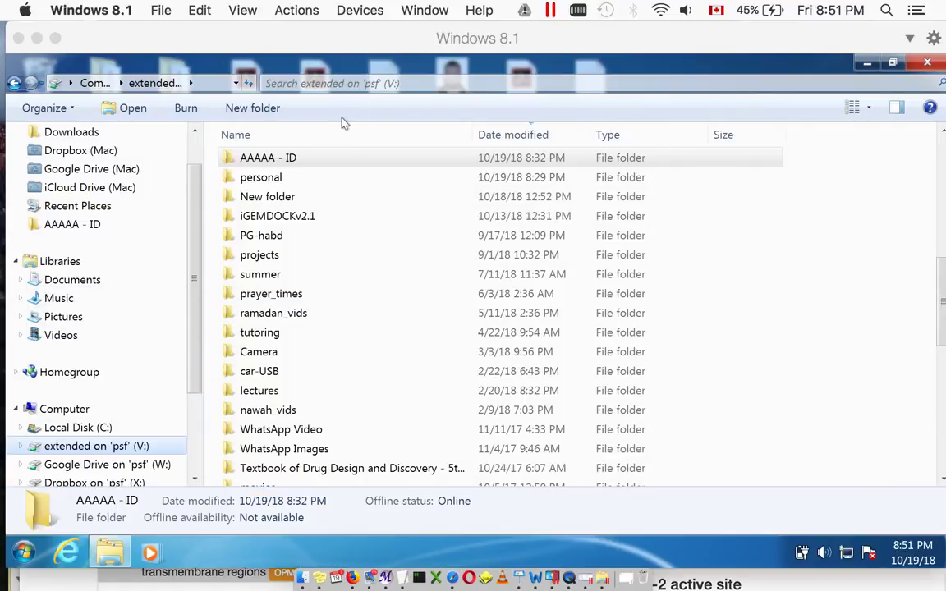
click(279, 159)
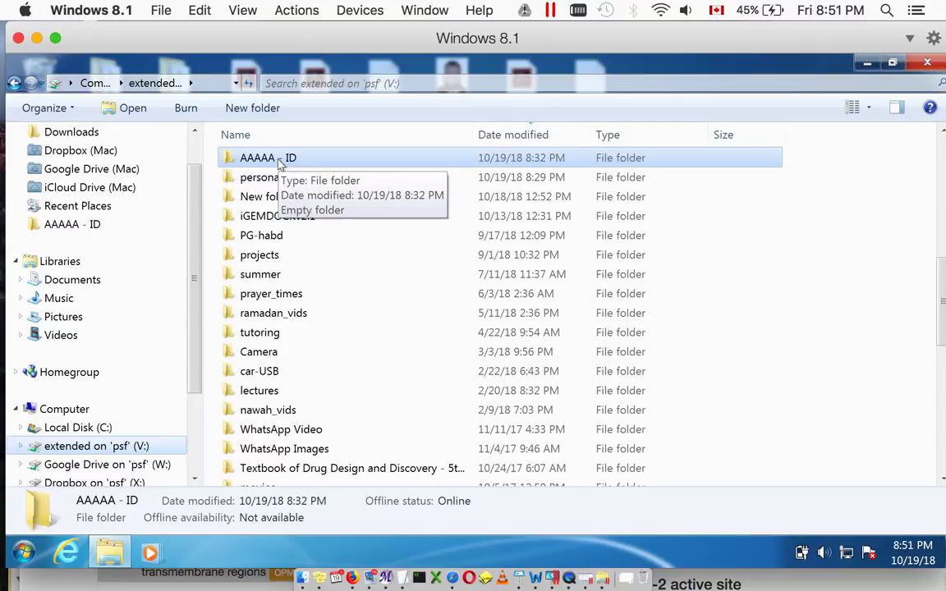
double_click(273, 162)
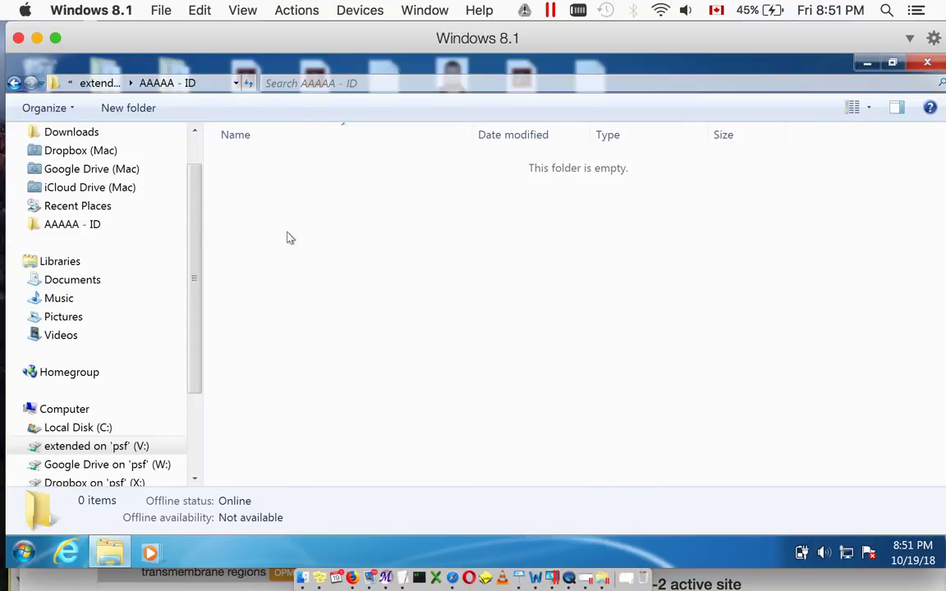
- Switch to the exam style note in TextEdit and enlarge its window to make room for more text
click(404, 580)
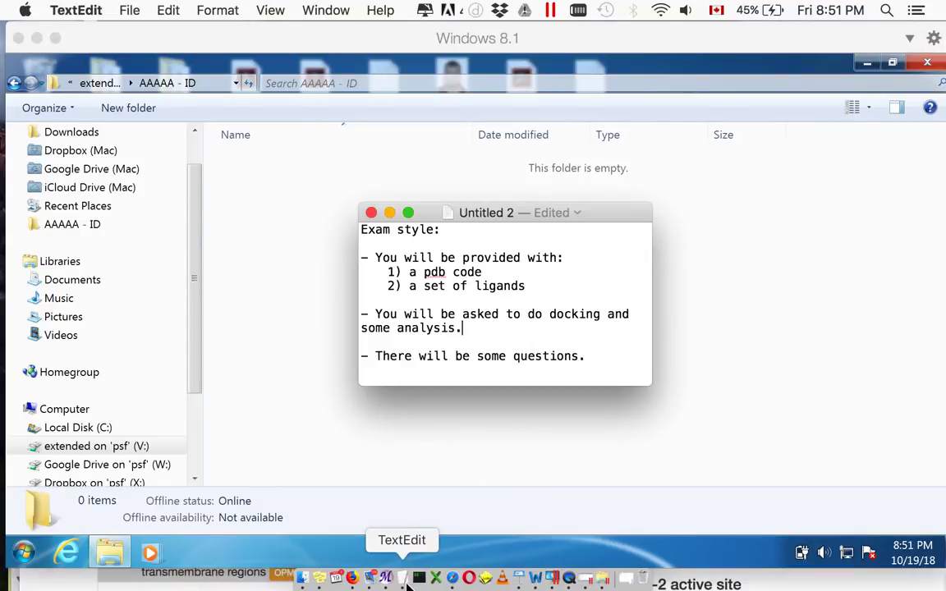
scroll(435, 317, down, 1)
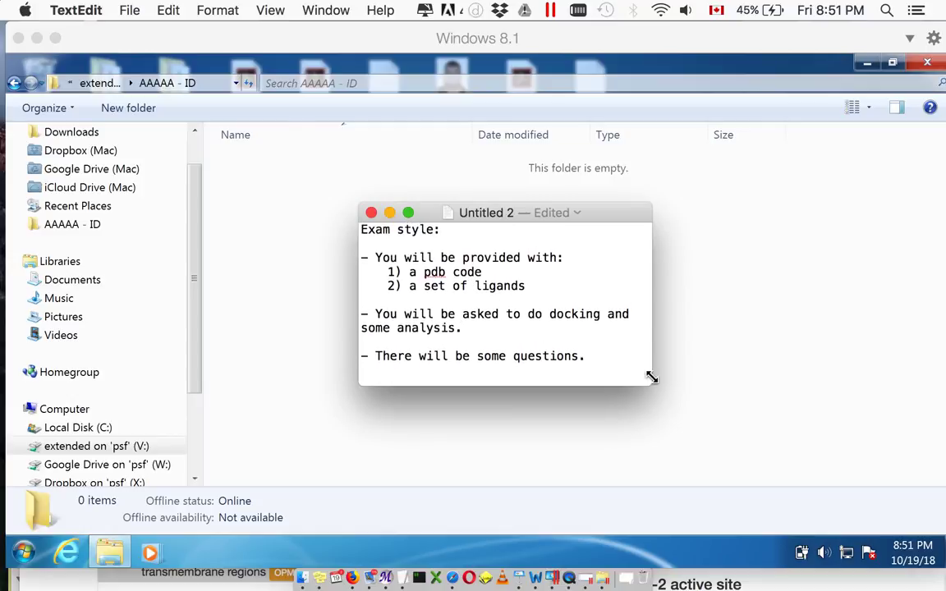
drag(652, 376, 887, 516)
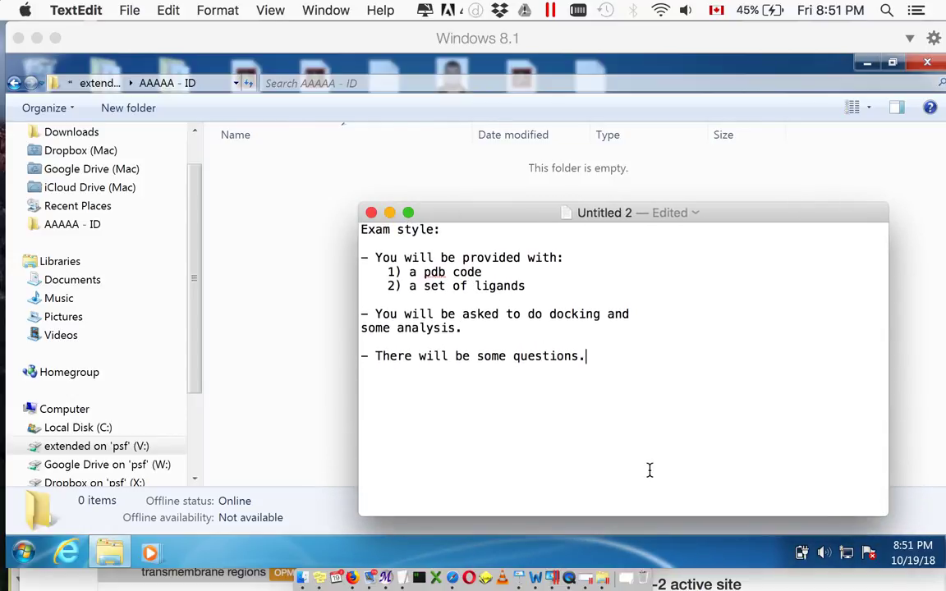
- Add "in ur folder, u should have:" below the exam notes, followed by the list item "1- pdb file"
key(Return)
key(Return)
text(in ur folder, u shoul)
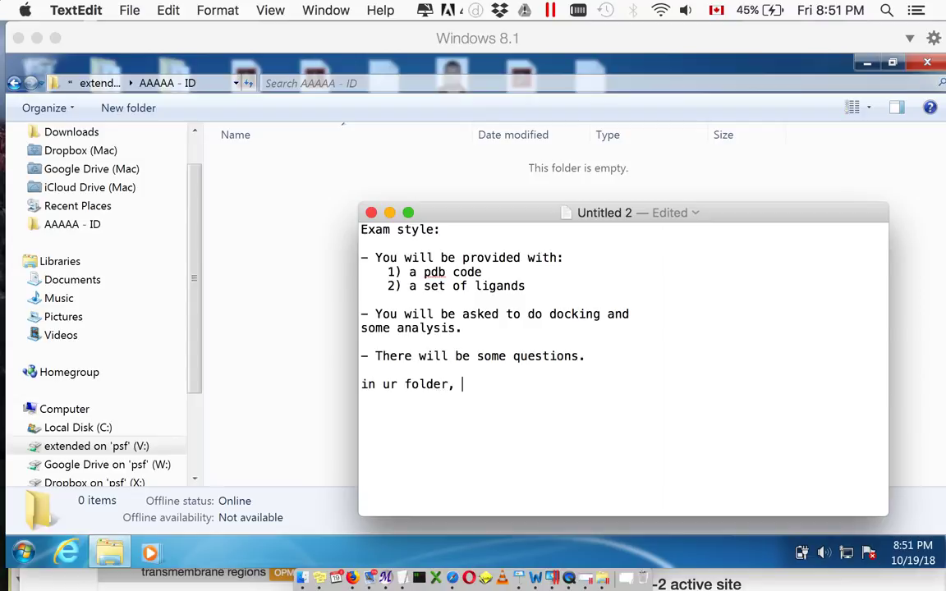
text(d have)
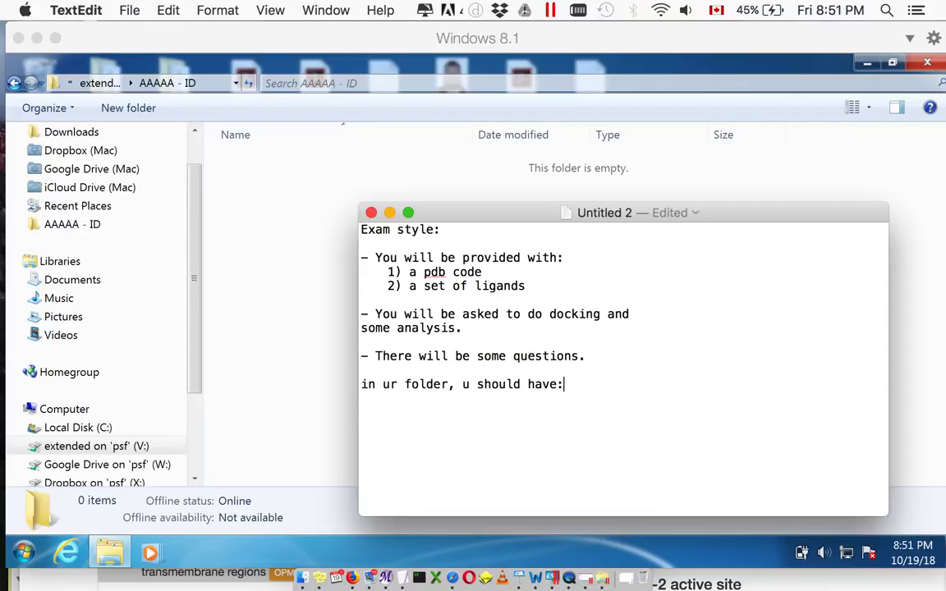
text(:)
key(Return)
text(1- pdb )
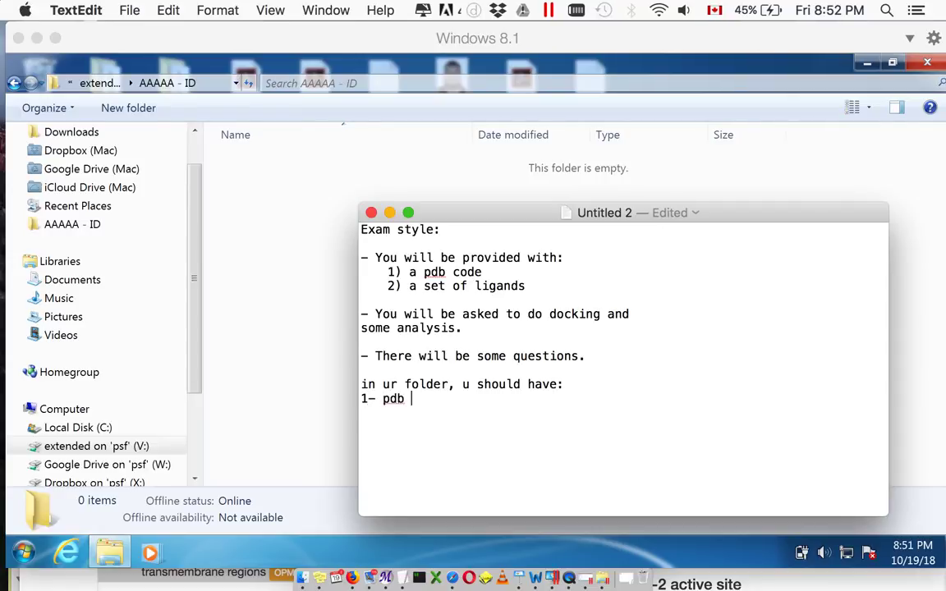
text(file)
key(Return)
- In the Windows 8.1 virtual machine, sort Downloads by newest date modified and put the 3ln1 PDB file into the AAAAA - ID folder
click(289, 367)
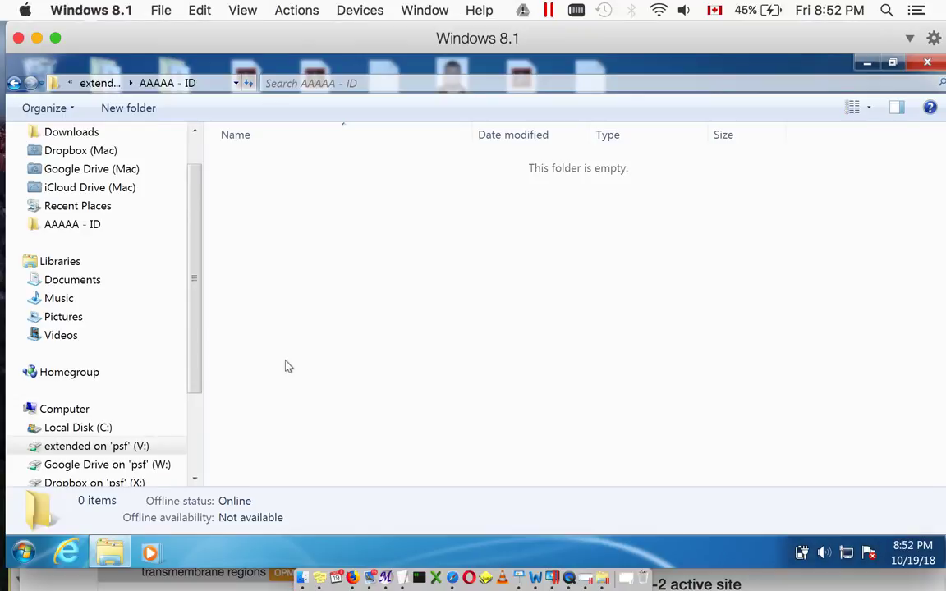
click(86, 134)
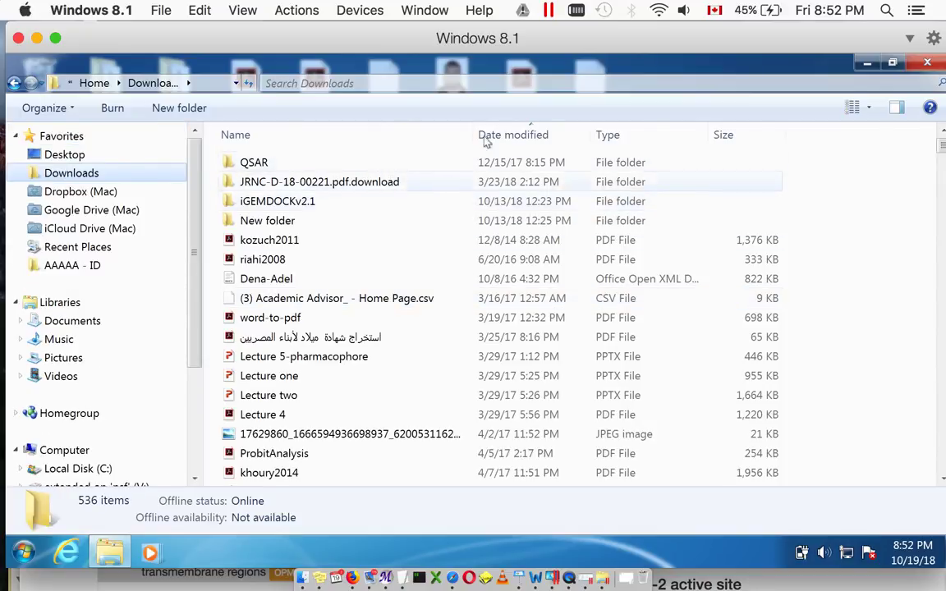
click(581, 137)
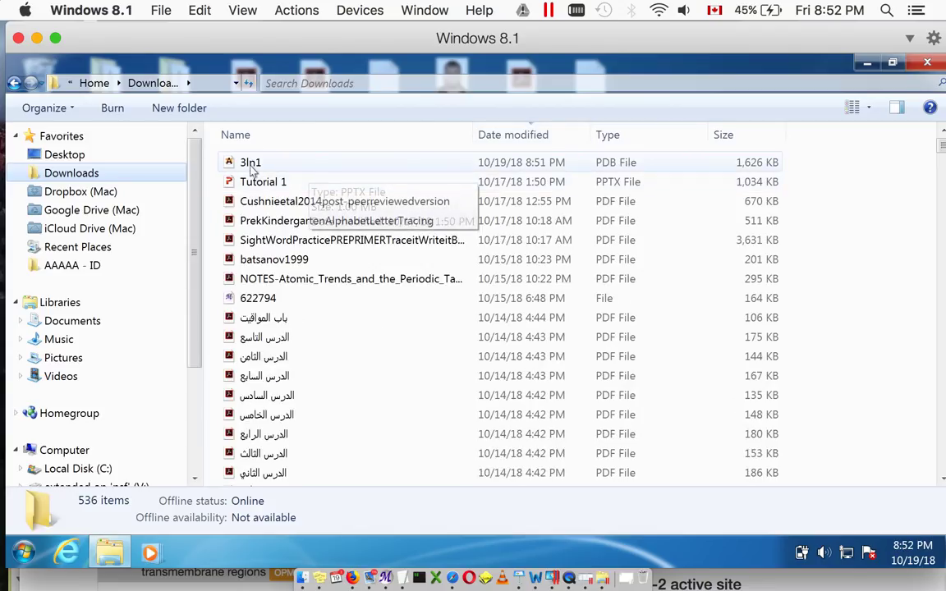
click(252, 169)
drag(252, 168, 87, 271)
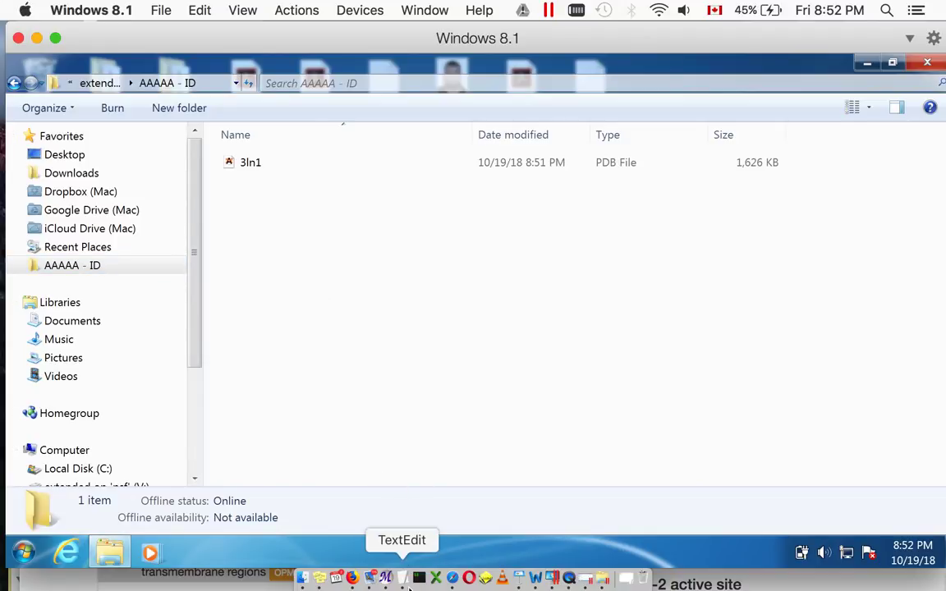
- Switch to the TextEdit exam note and add list item "2- a set of ligands", copying the wording from the provided-items list above
click(403, 579)
text(2-)
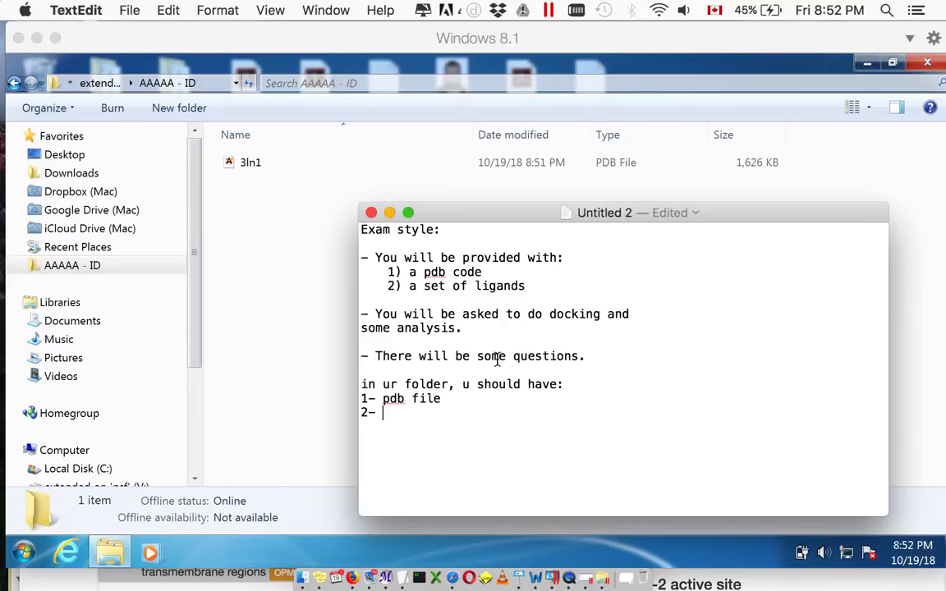
drag(411, 285, 526, 286)
key(super+c)
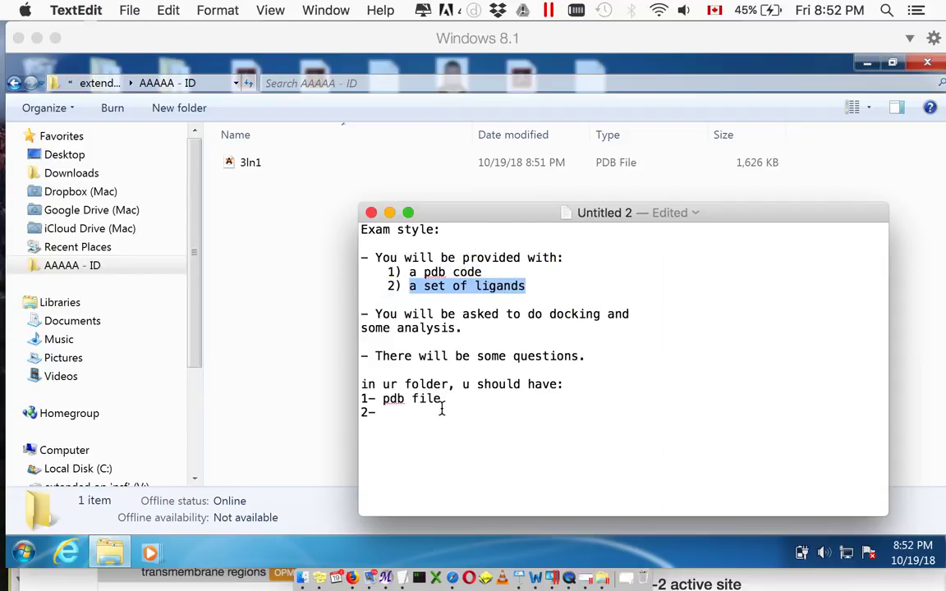
click(442, 410)
key(super+v)
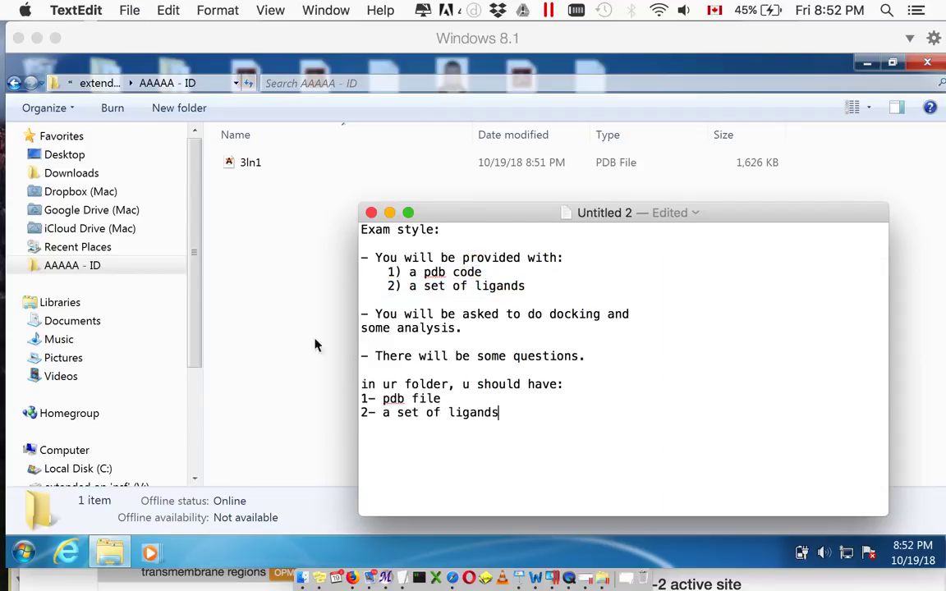
- Switch back to the virtual machine, put the ligands_for_docking zip from the Desktop into AAAAA - ID, and open that folder
click(227, 244)
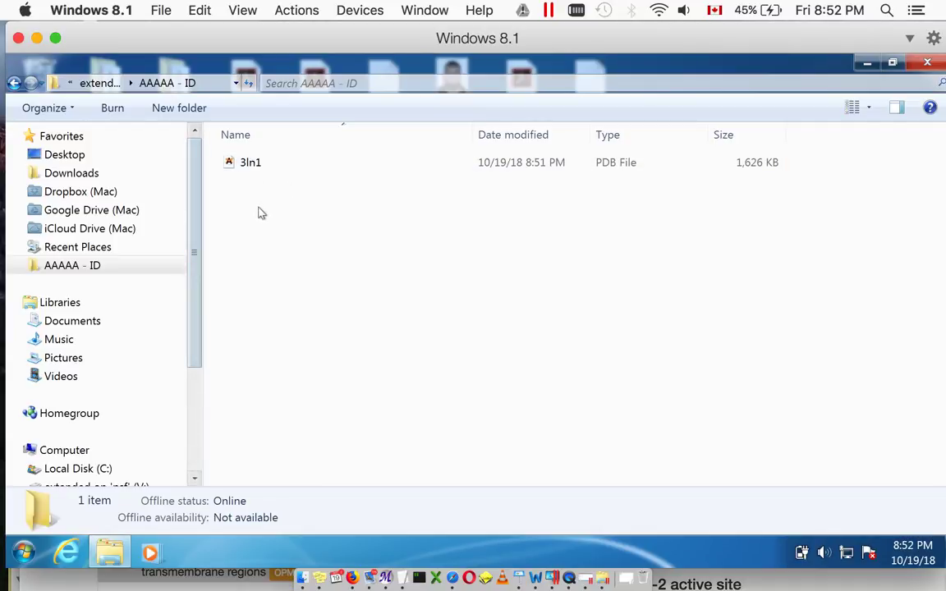
click(71, 158)
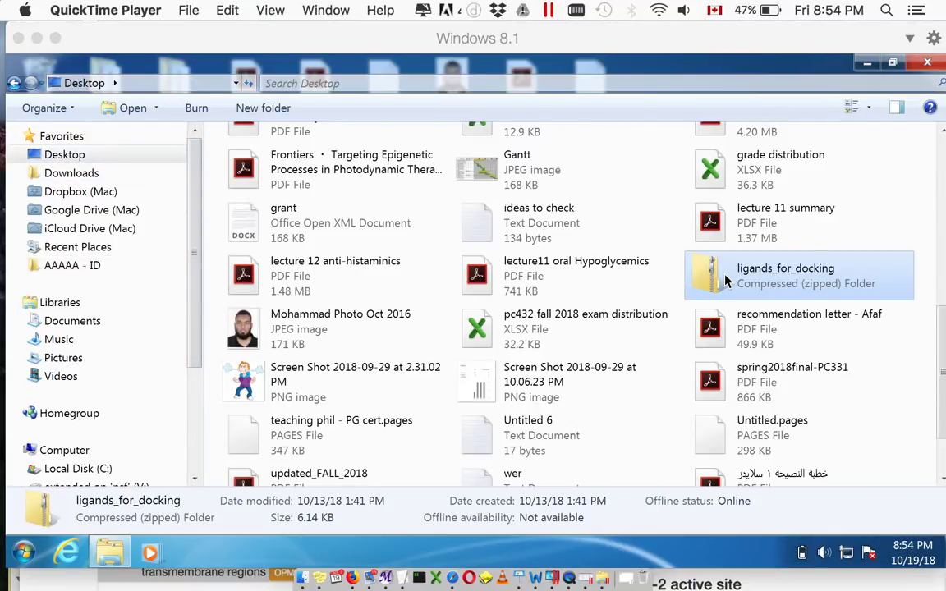
drag(723, 274, 80, 271)
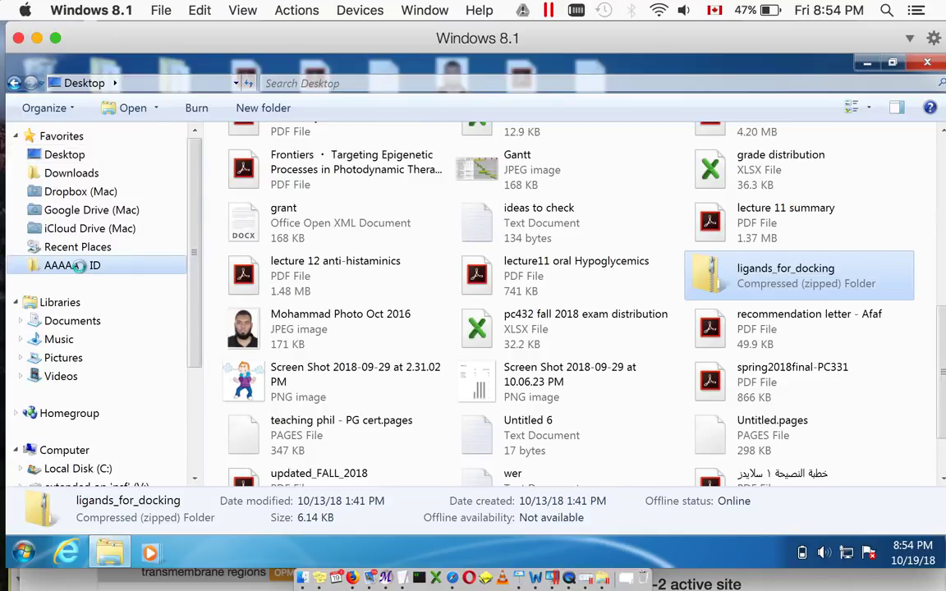
click(73, 266)
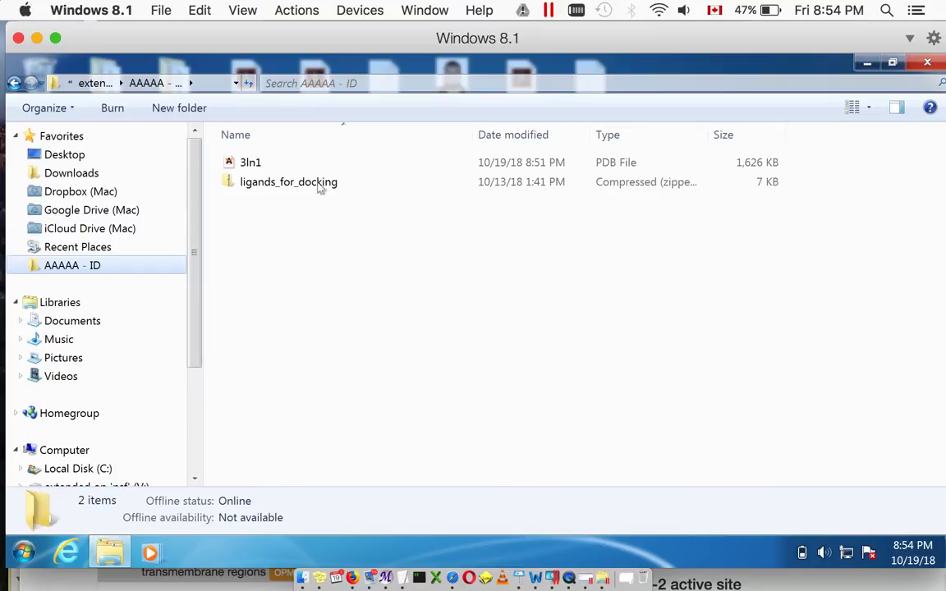
click(264, 162)
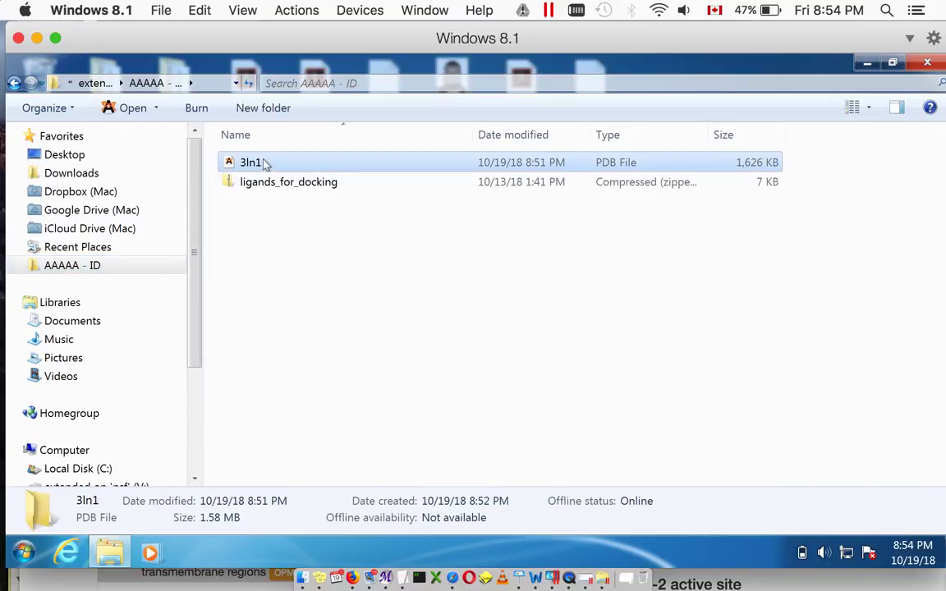
click(274, 183)
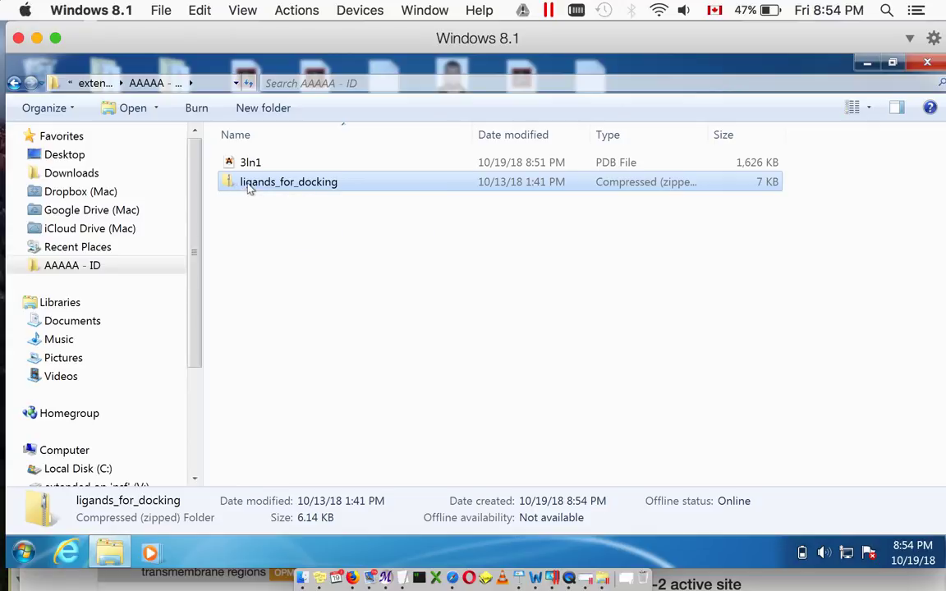
- Extract the ligands_for_docking zip to V:\AAAAA - ID\ligands_for_docking with extracted files shown when complete
double_click(249, 183)
key(shift+F10)
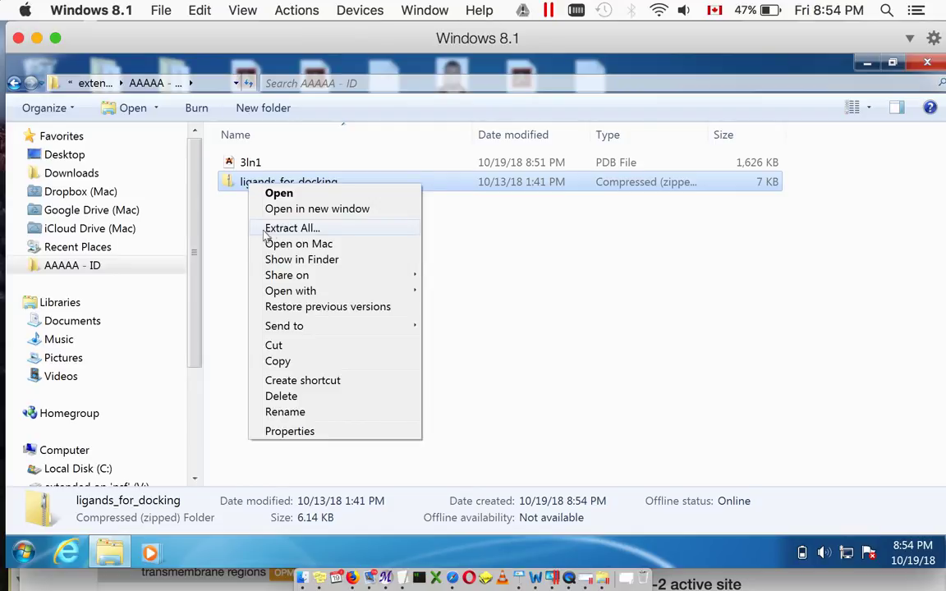
click(289, 229)
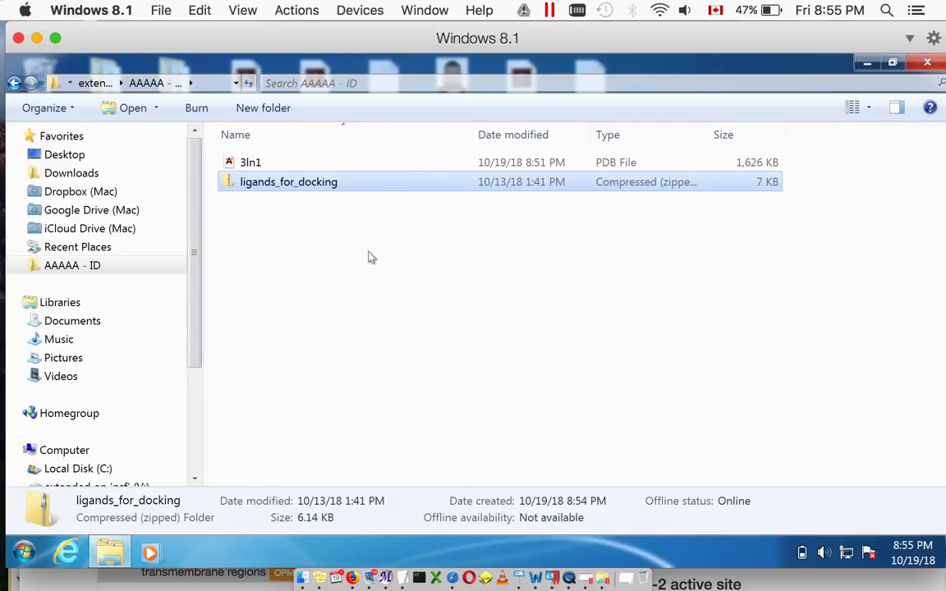
double_click(506, 174)
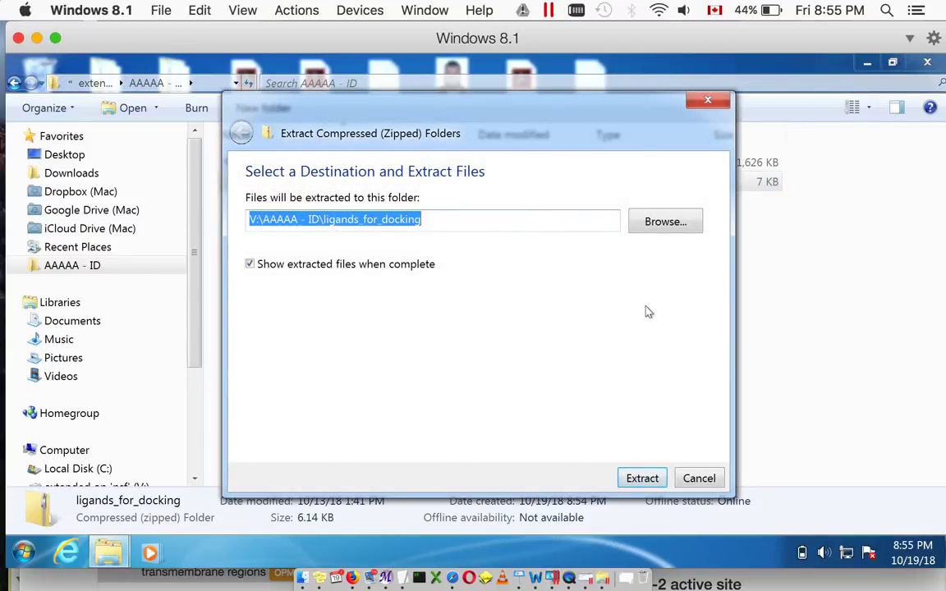
click(635, 481)
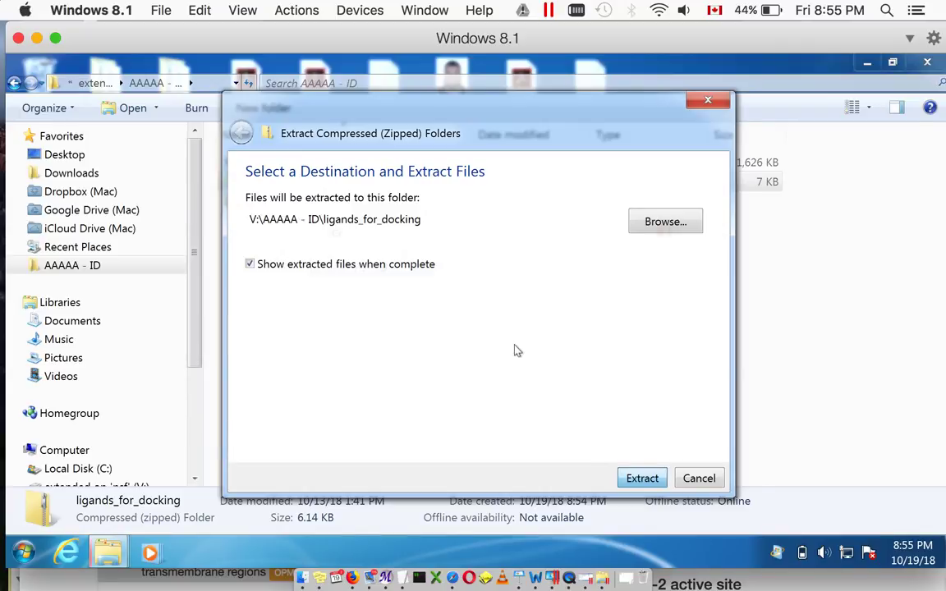
click(544, 367)
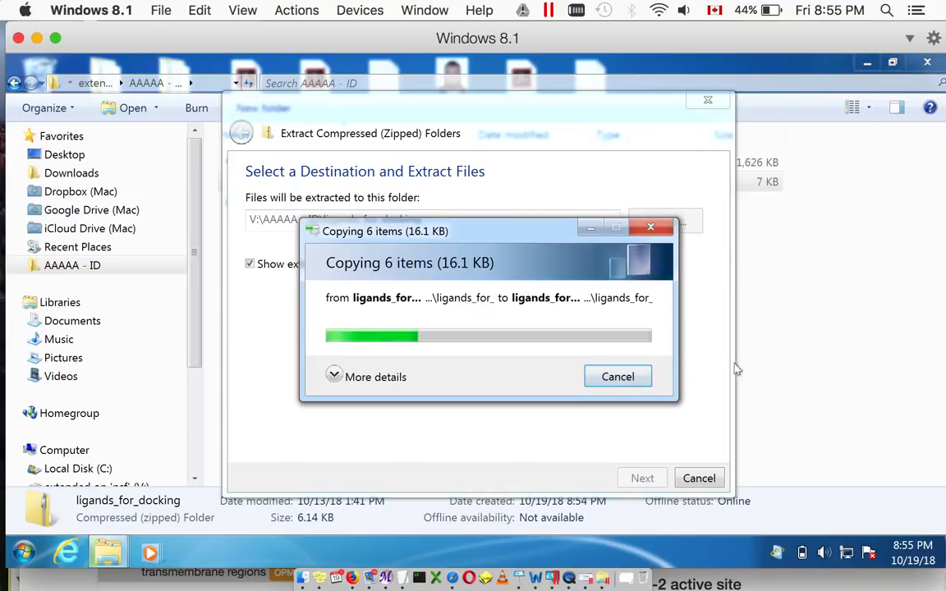
click(813, 368)
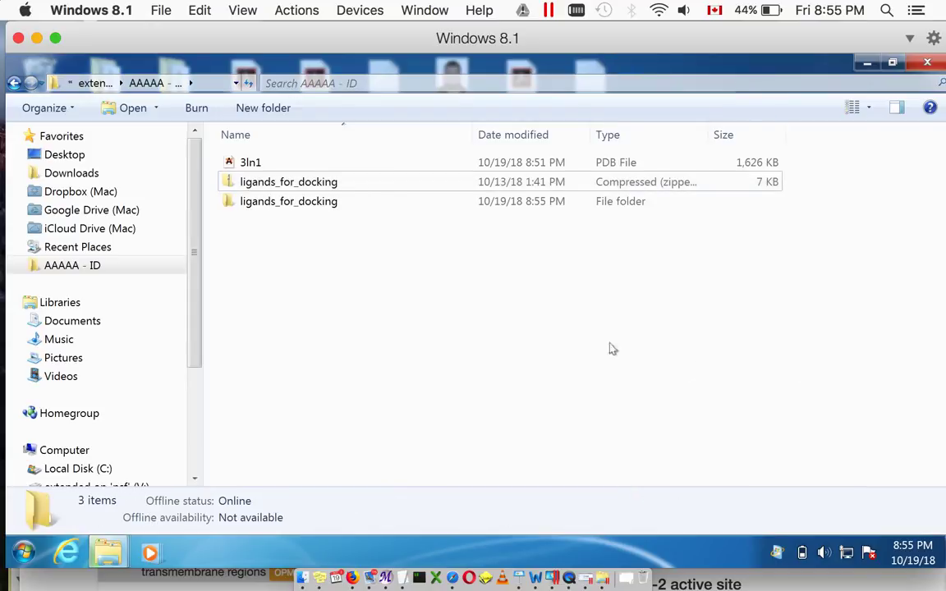
- Inspect the structures folder inside the extracted ligands_for_docking folder and return to AAAAA - ID
click(284, 203)
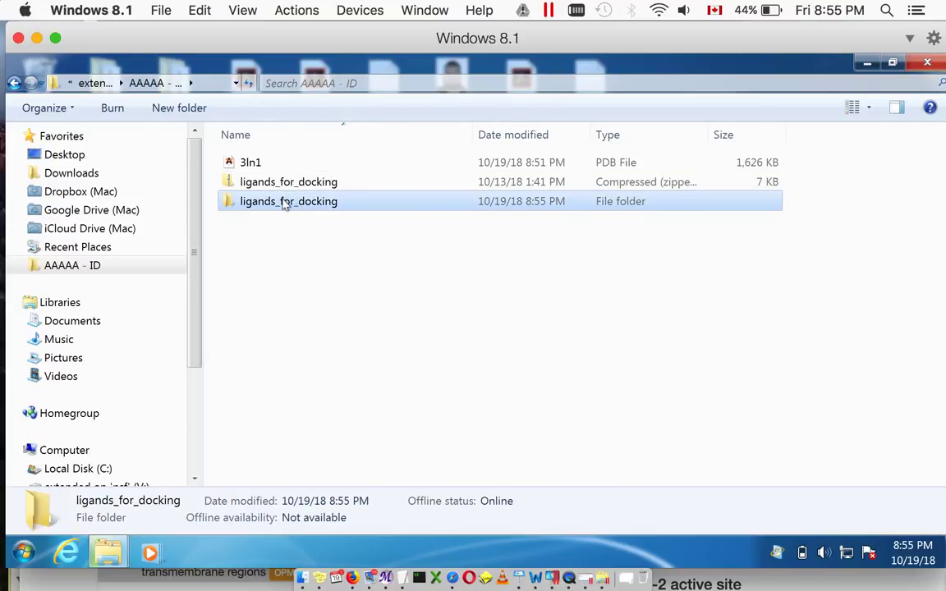
double_click(284, 203)
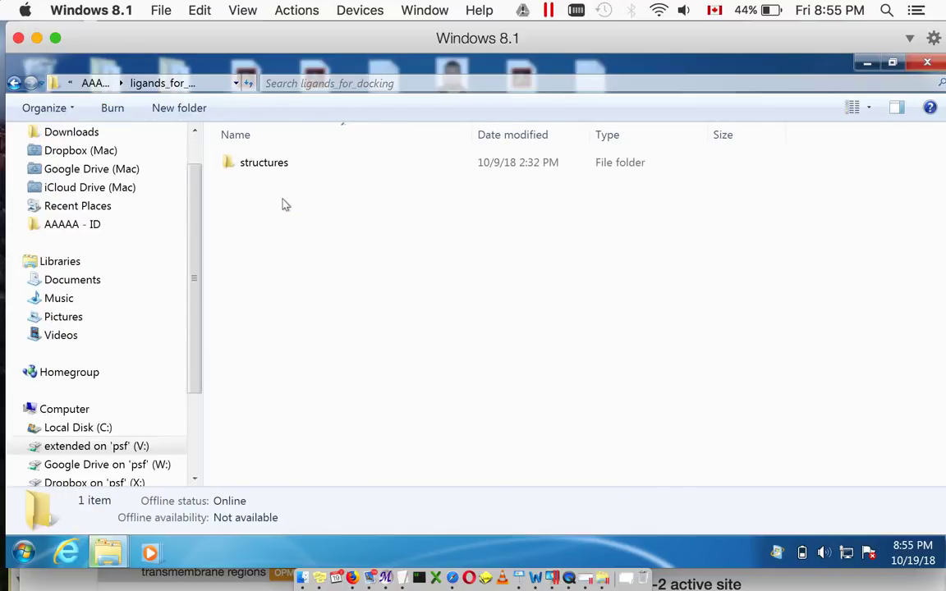
double_click(258, 165)
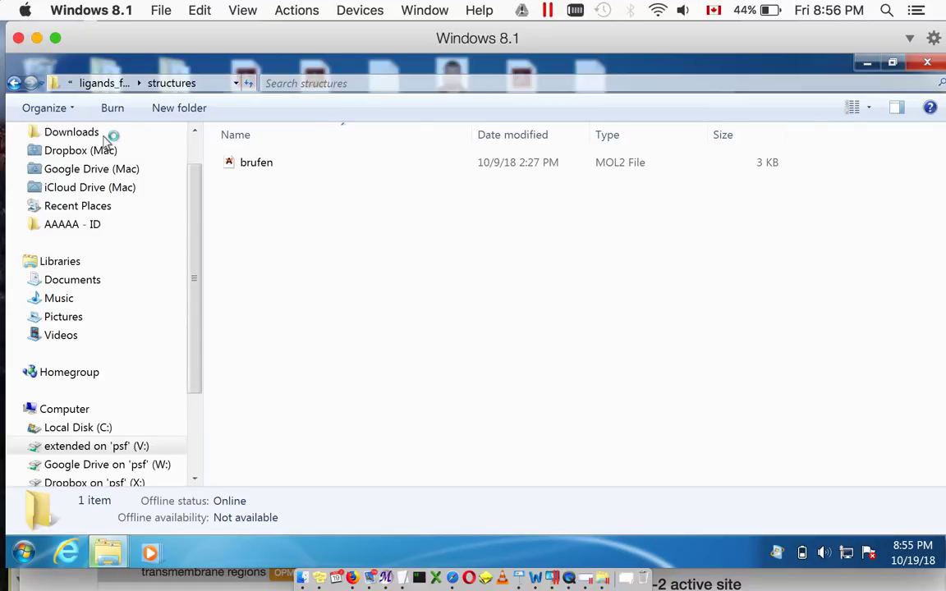
click(72, 224)
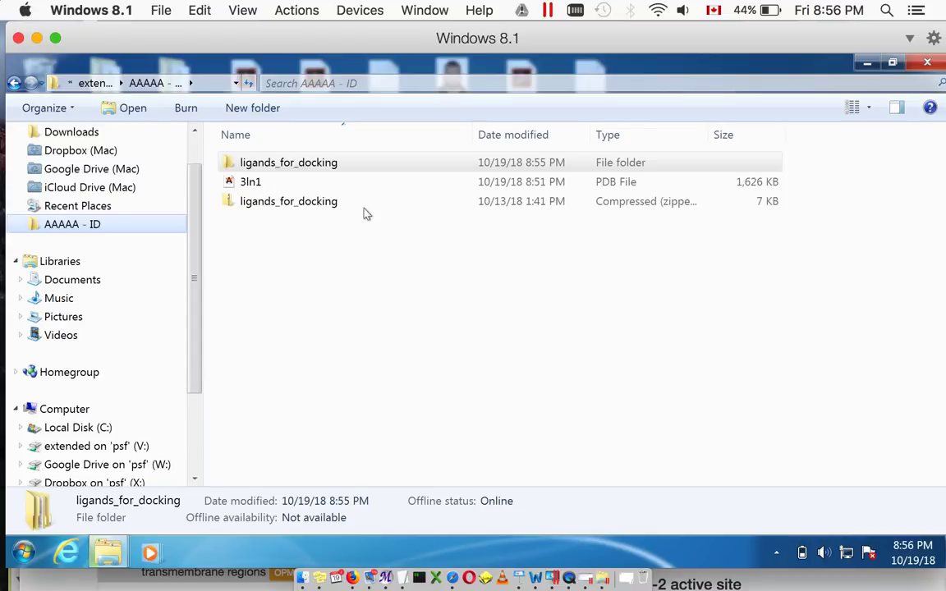
- Close the separate window showing the extracted ligands_for_docking folder, keeping the AAAAA - ID window open
click(325, 212)
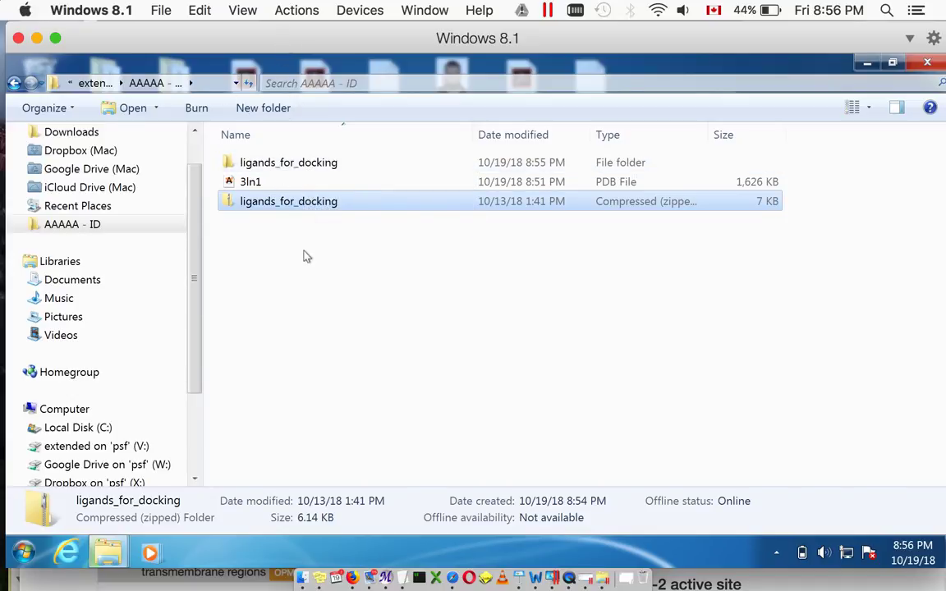
click(111, 549)
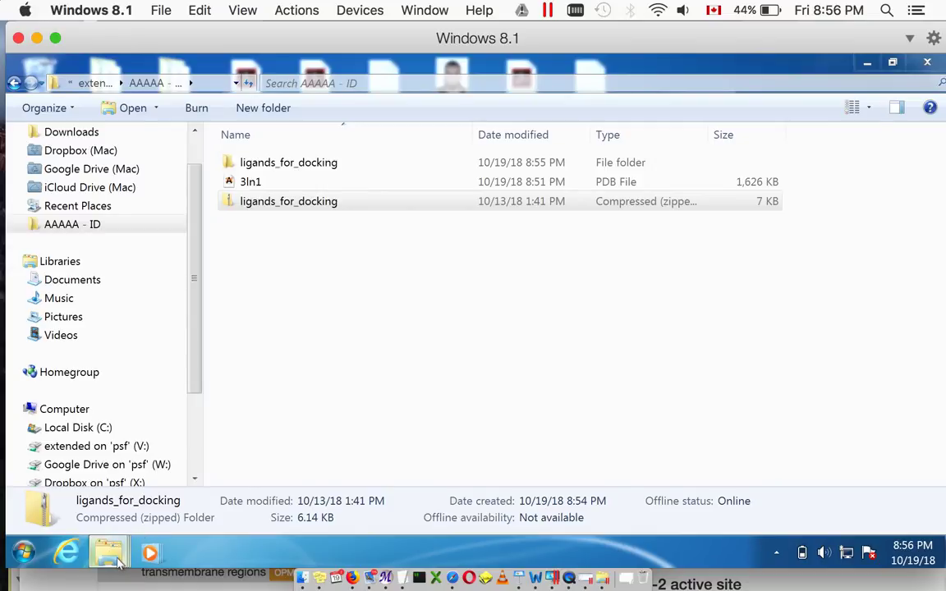
click(364, 357)
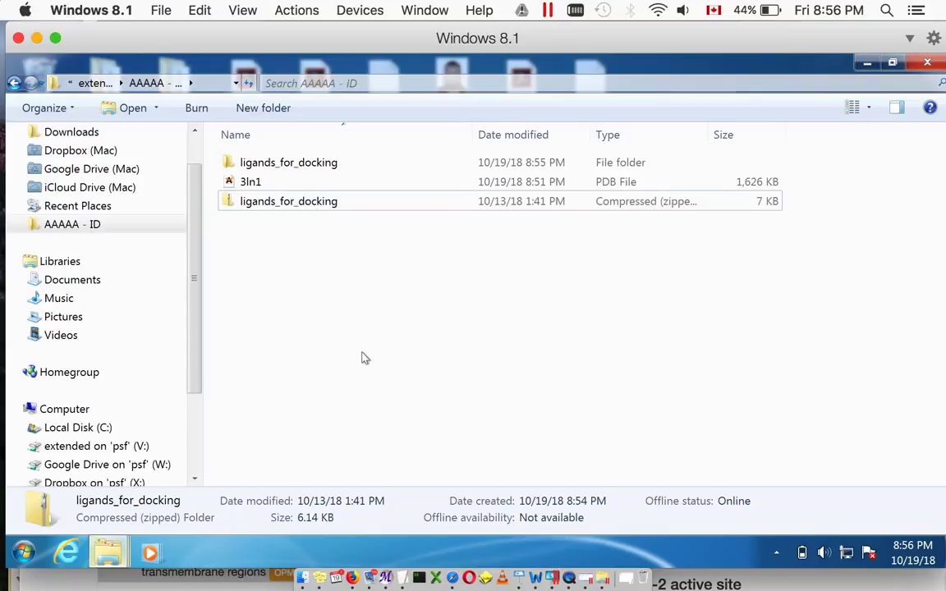
click(270, 185)
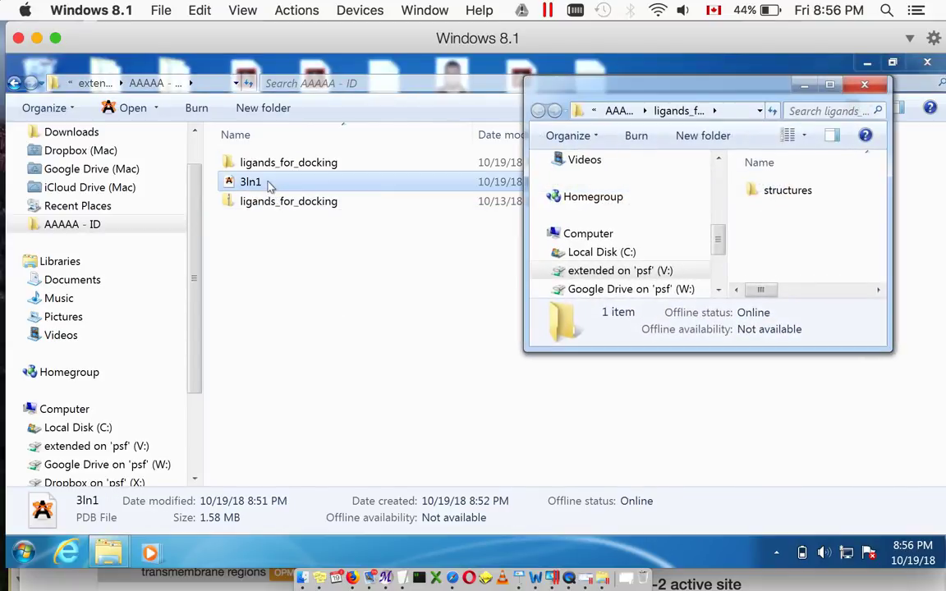
drag(271, 183, 762, 191)
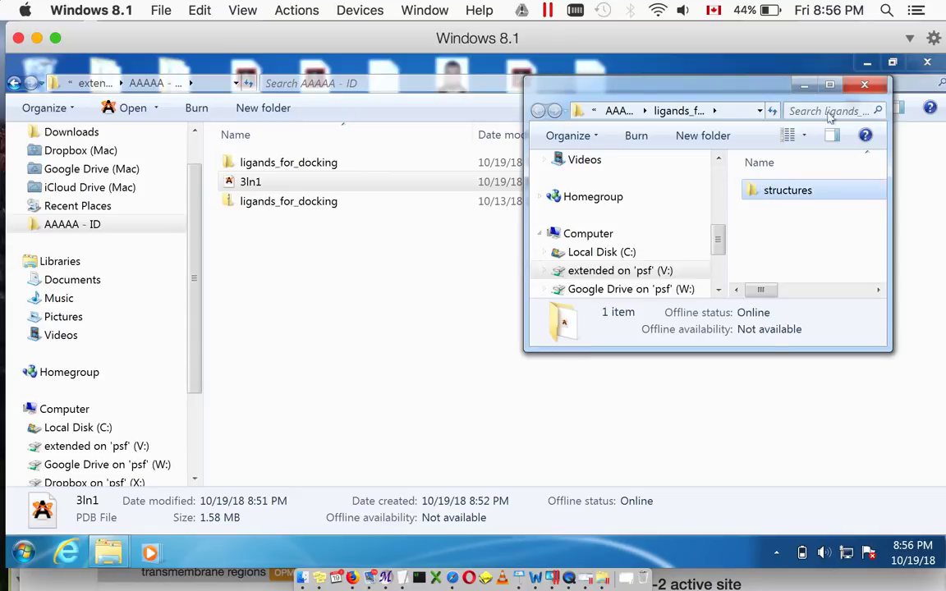
click(863, 87)
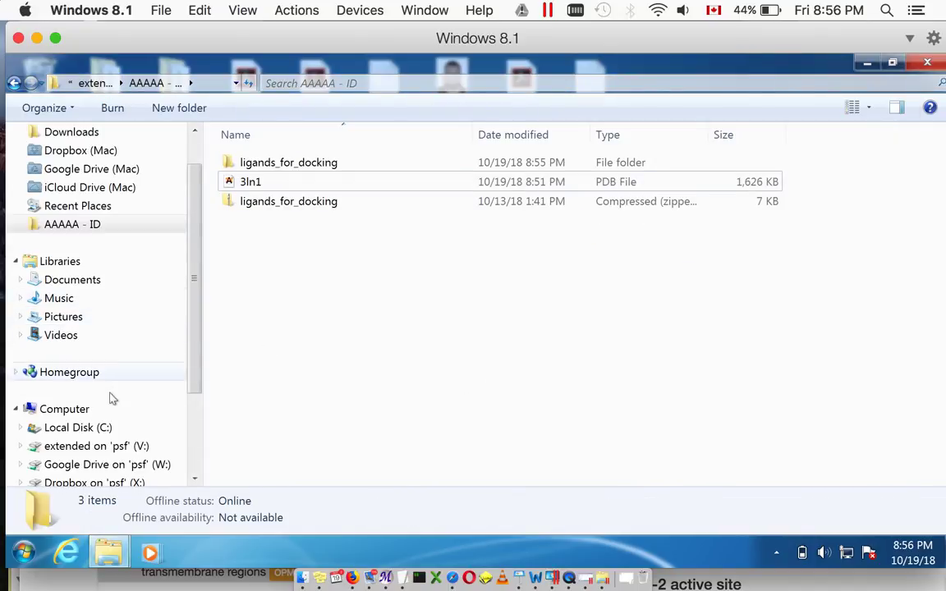
- Open the bin folder within the nested iGEMDOCKv2.1 folders on the extended (V:) drive and select the iGemdock application
click(117, 449)
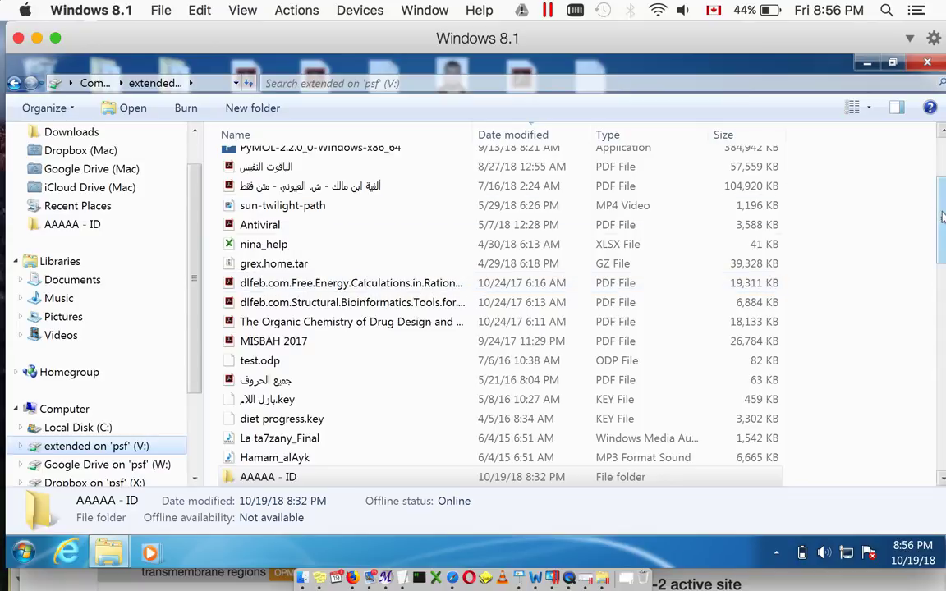
drag(943, 215, 943, 302)
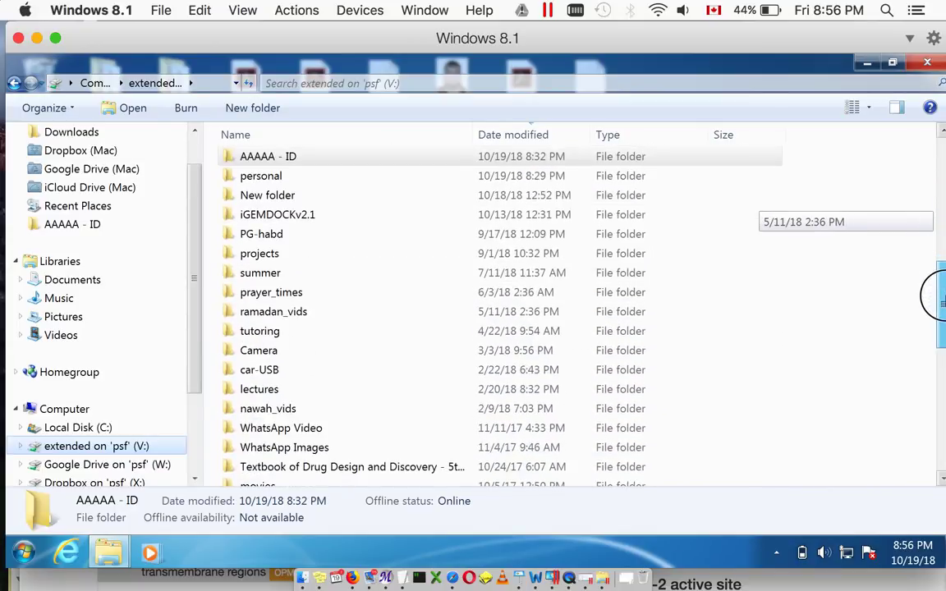
double_click(337, 216)
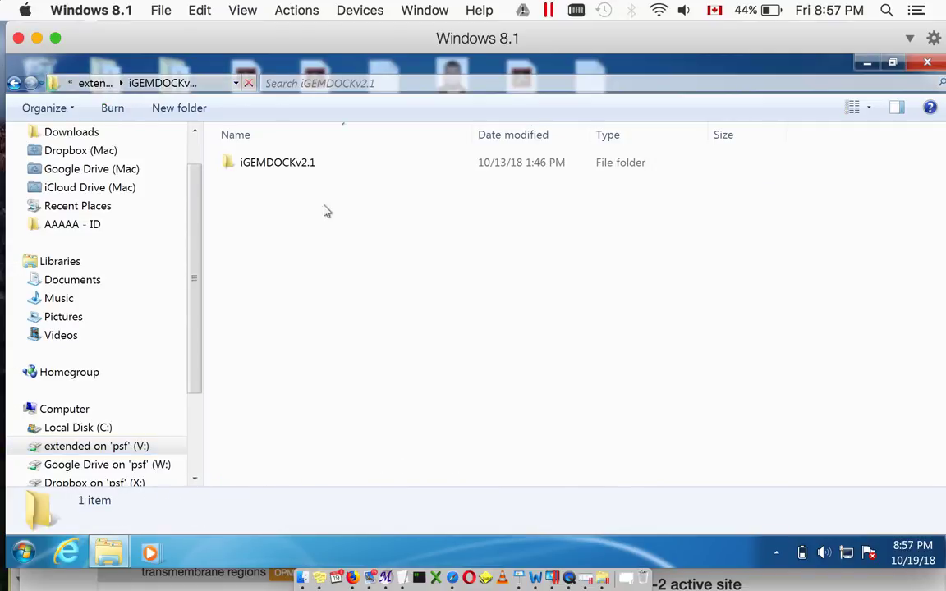
double_click(304, 164)
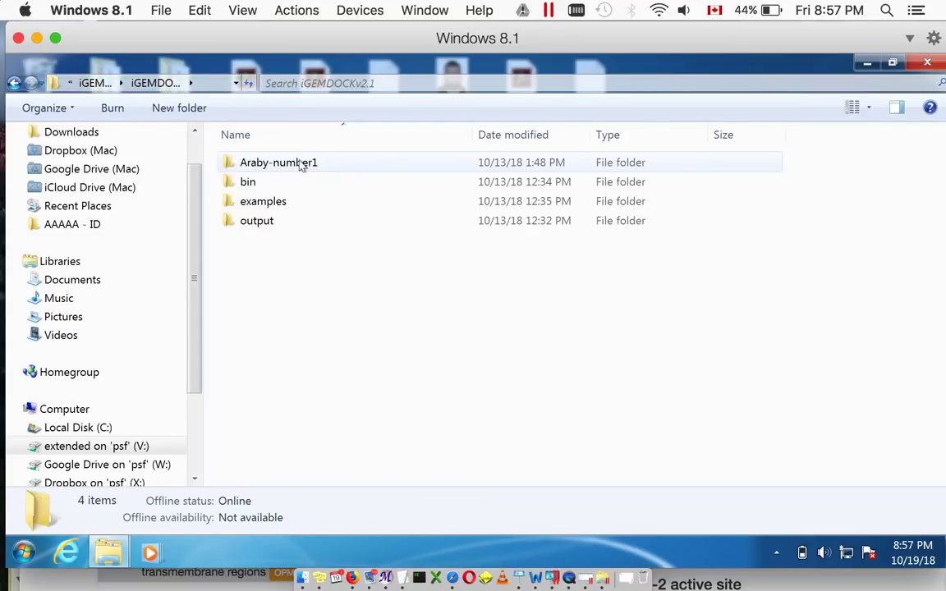
click(257, 183)
double_click(257, 183)
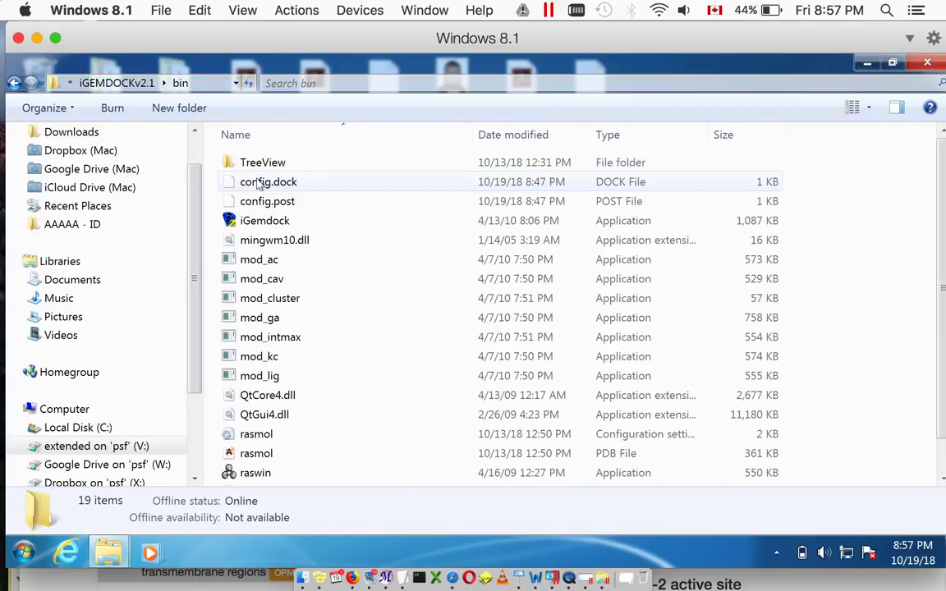
click(265, 223)
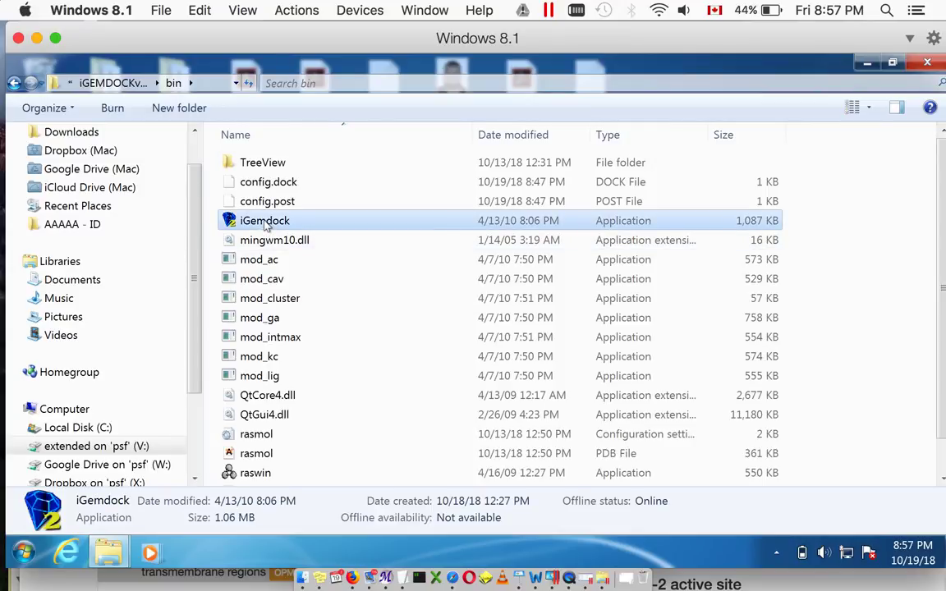
- Launch iGemdock and set its output path to the AAAAA - ID folder on the extended (V:) drive
double_click(265, 223)
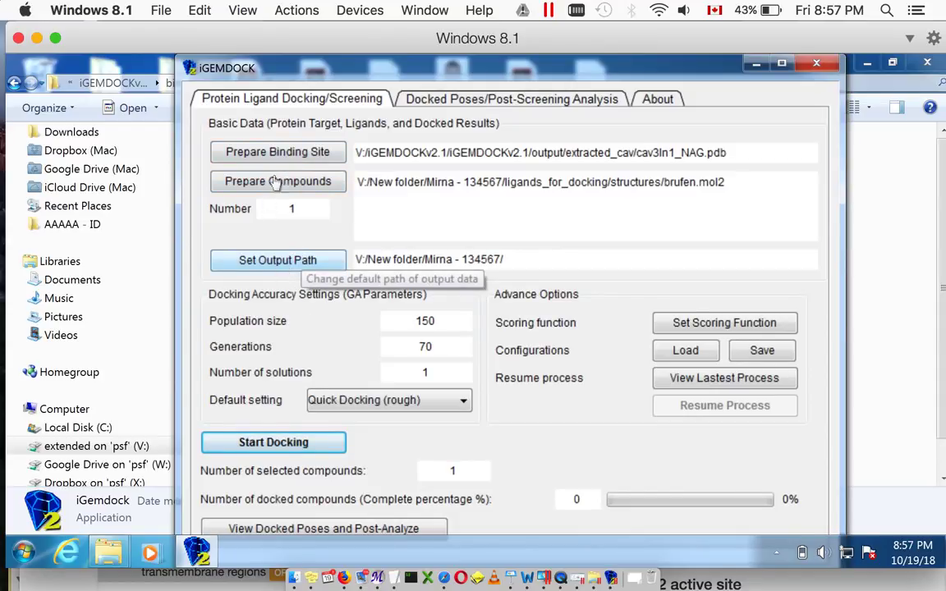
click(287, 273)
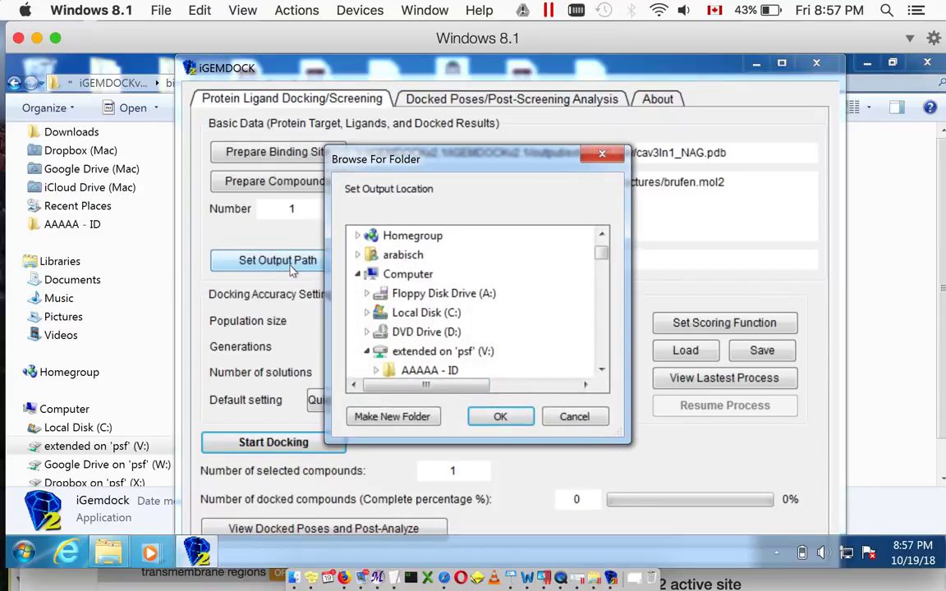
click(389, 368)
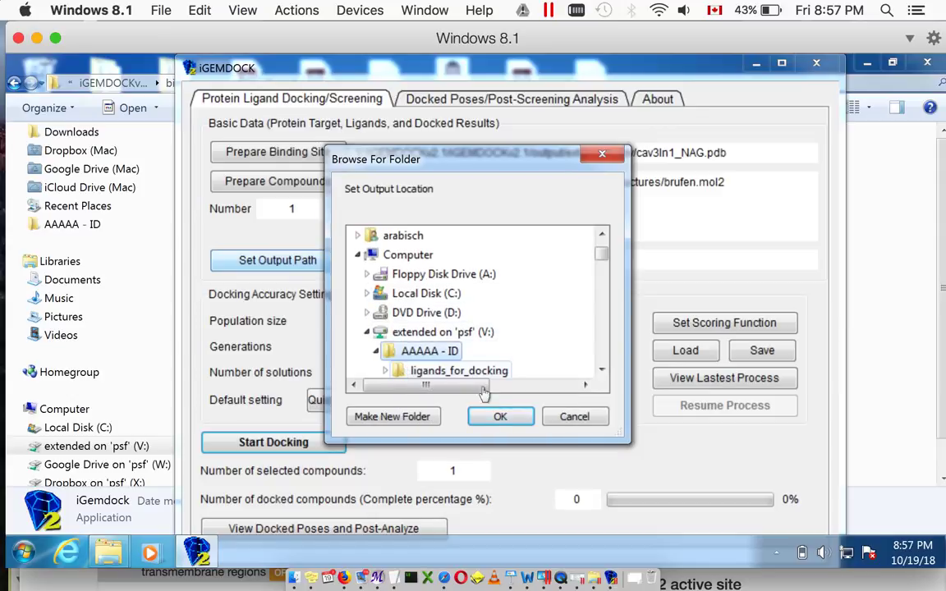
click(499, 417)
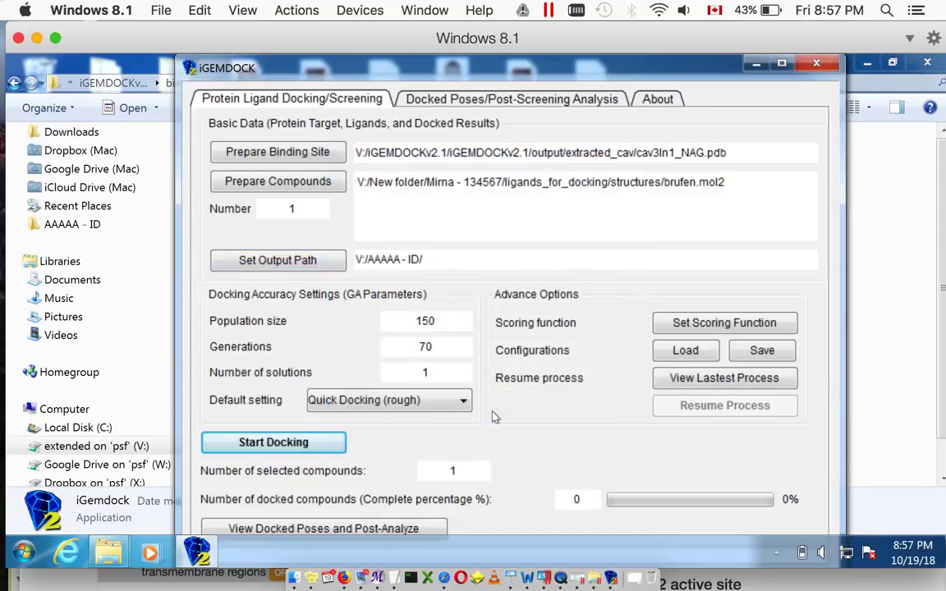
- Load 3ln1.pdb from the AAAAA - ID folder as the protein for preparing the binding site
click(319, 156)
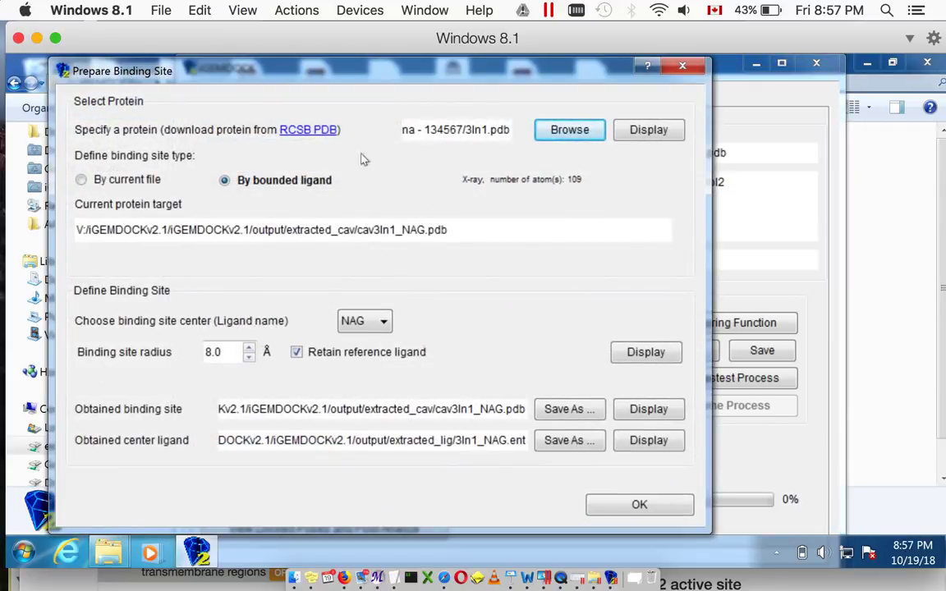
click(553, 139)
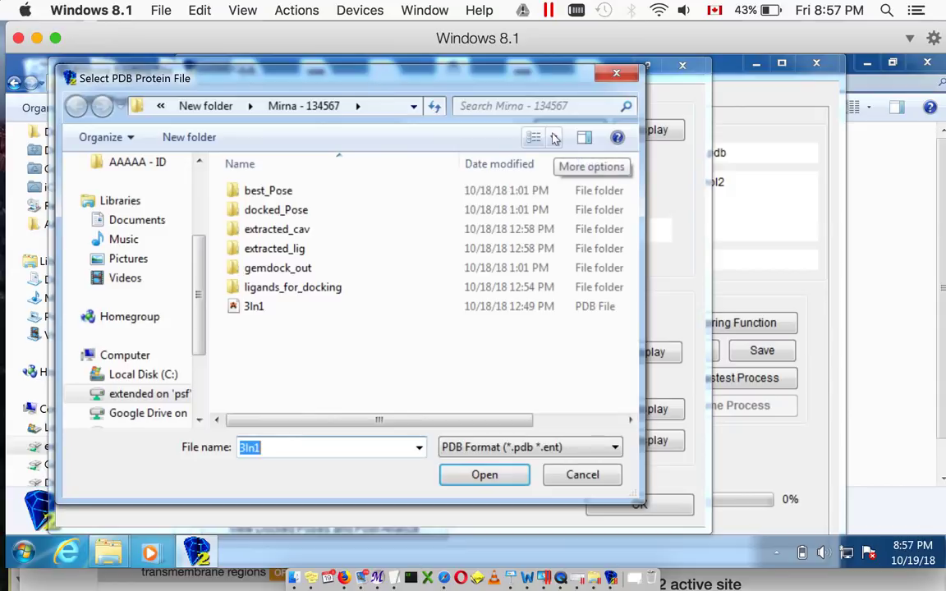
click(256, 307)
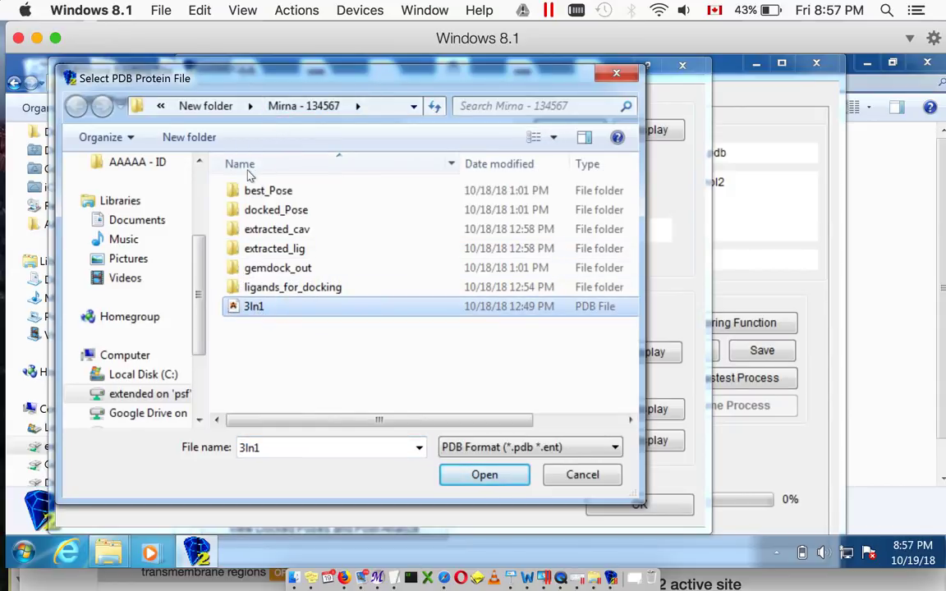
click(146, 164)
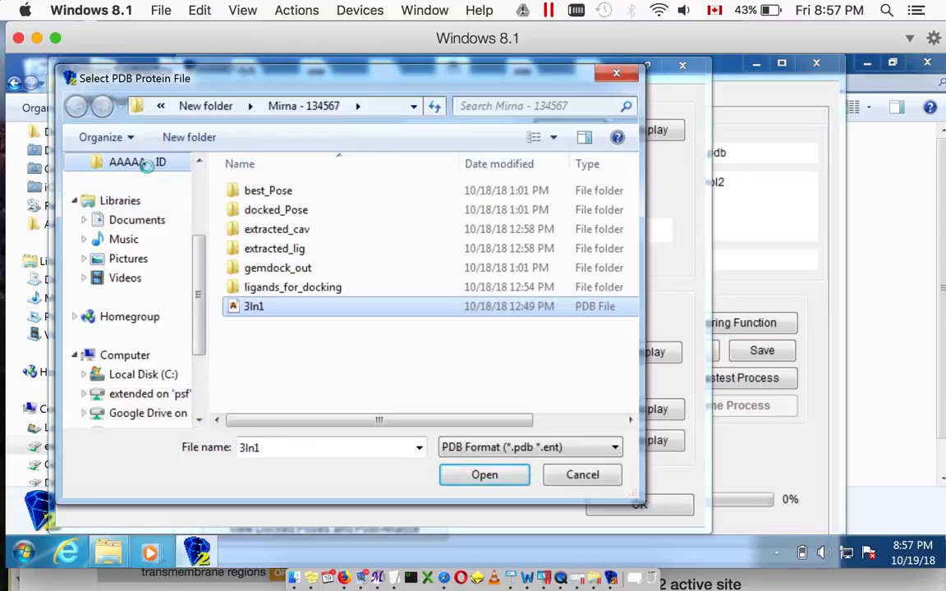
click(251, 212)
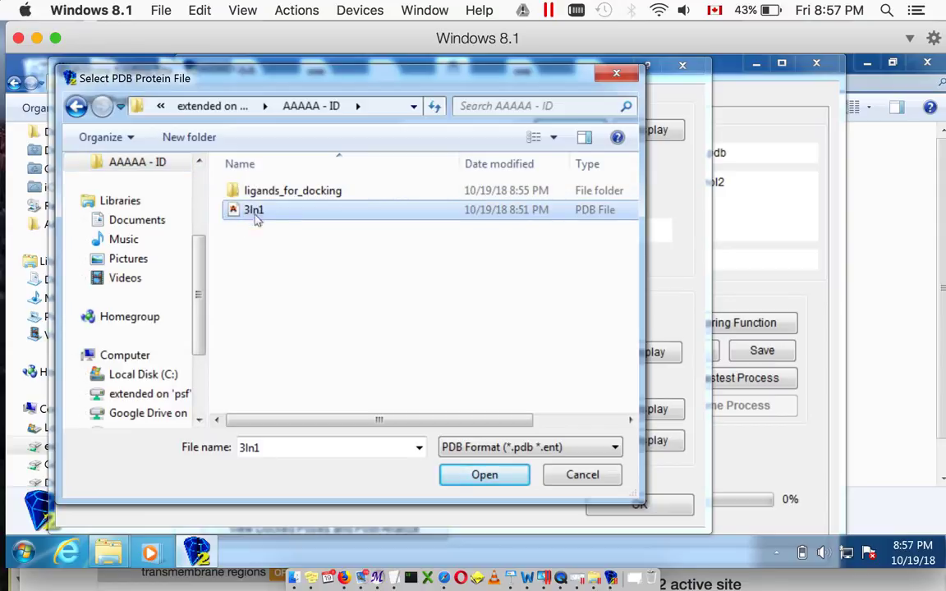
click(457, 475)
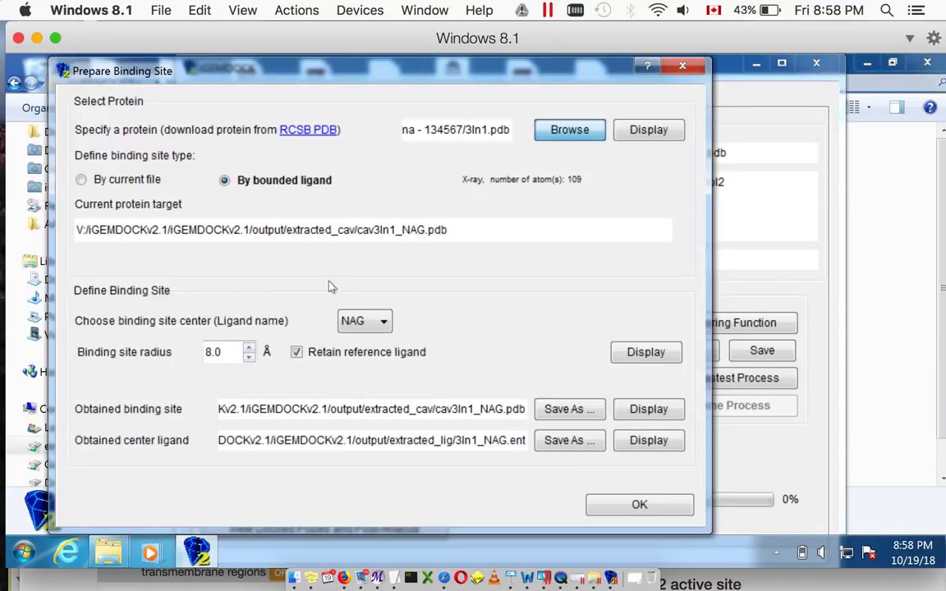
- Switch to Firefox and examine the Small Molecules ligand list on the 3LN1 page for celecoxib's ligand ID, then move the browser window aside
click(344, 577)
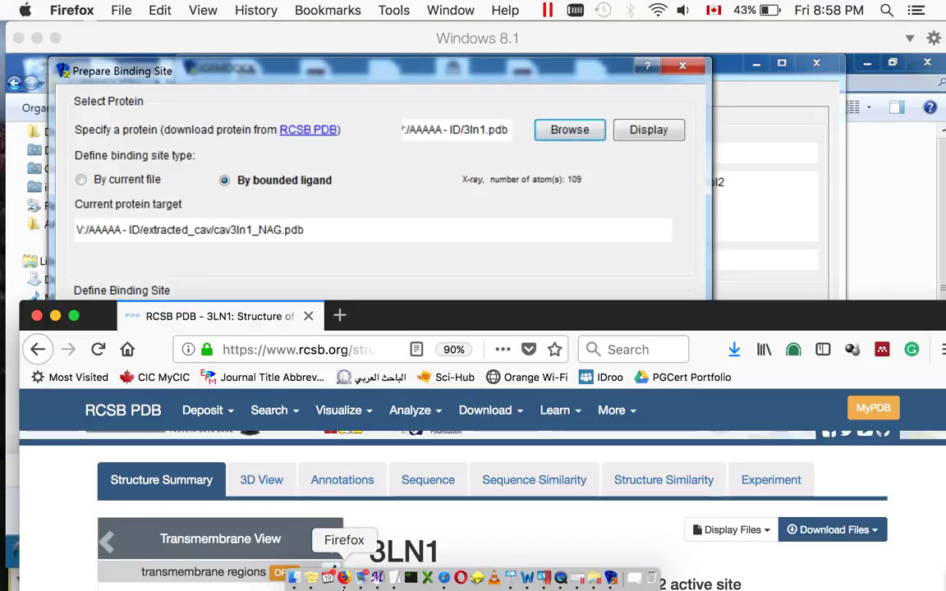
drag(386, 298, 381, 12)
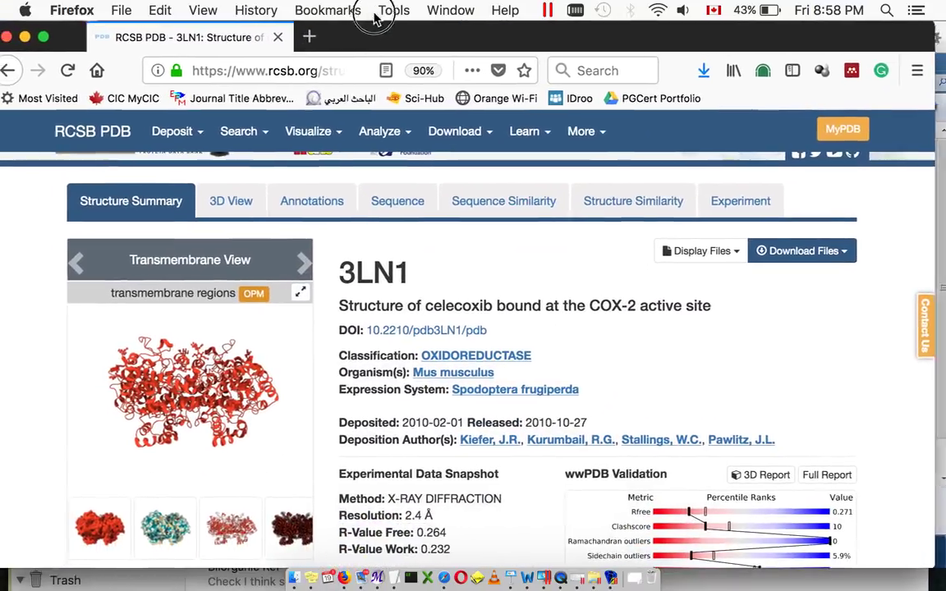
scroll(485, 459, down, 10)
scroll(487, 456, down, 15)
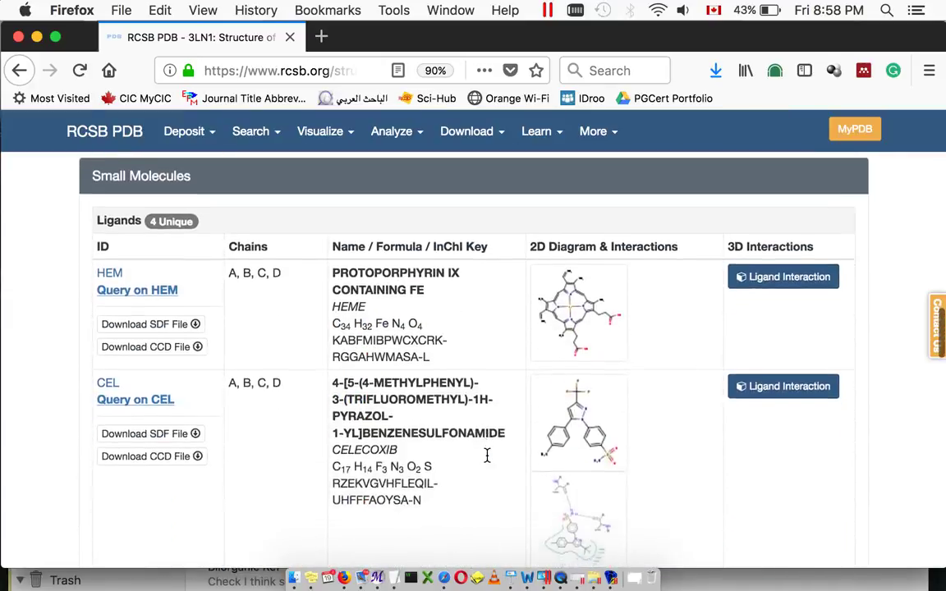
scroll(487, 462, down, 5)
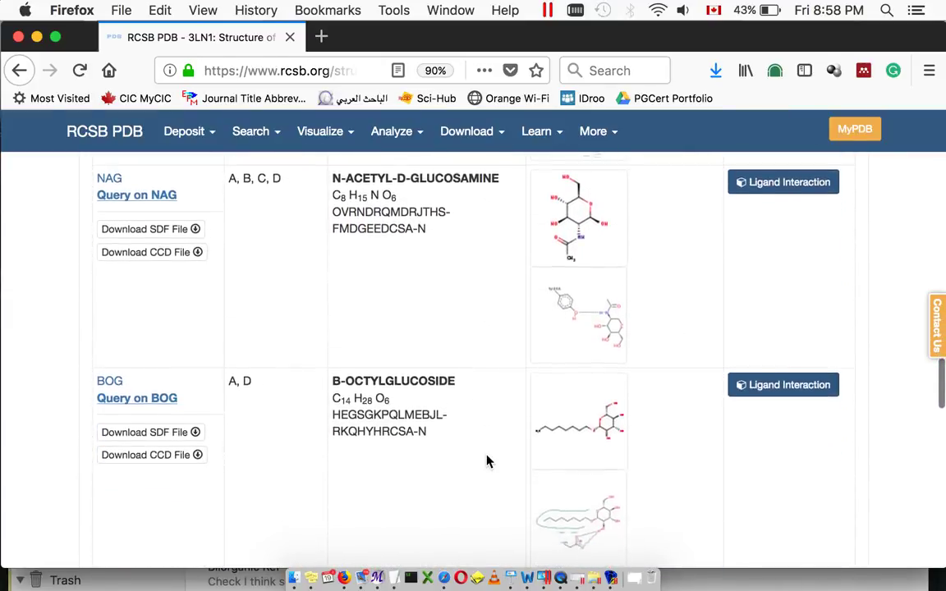
scroll(487, 461, up, 6)
scroll(487, 461, up, 3)
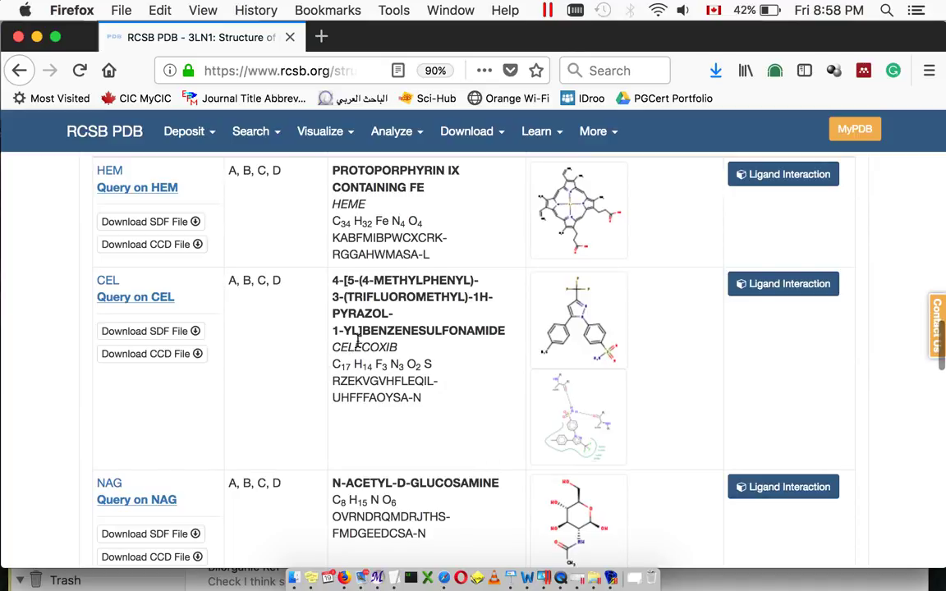
double_click(360, 346)
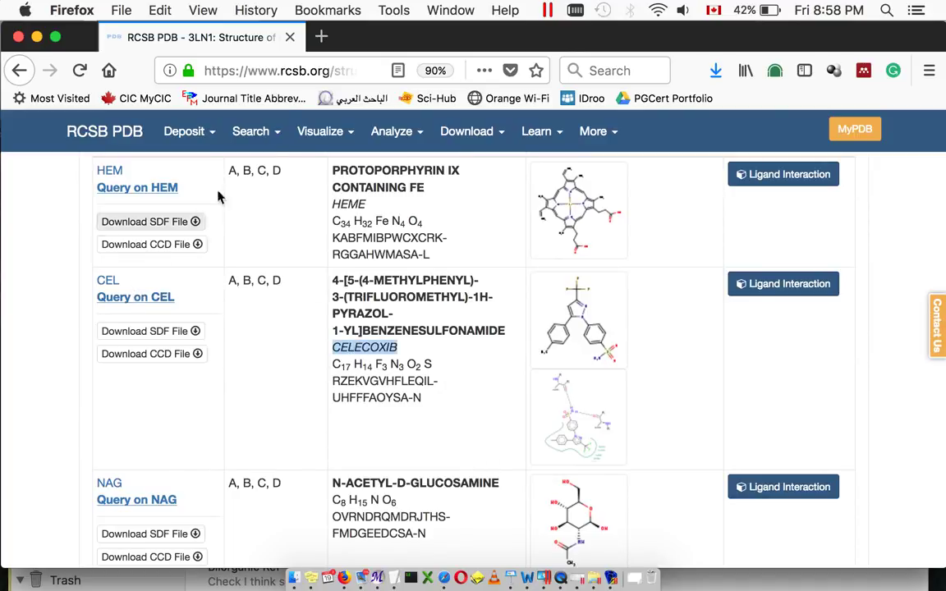
drag(340, 37, 338, 558)
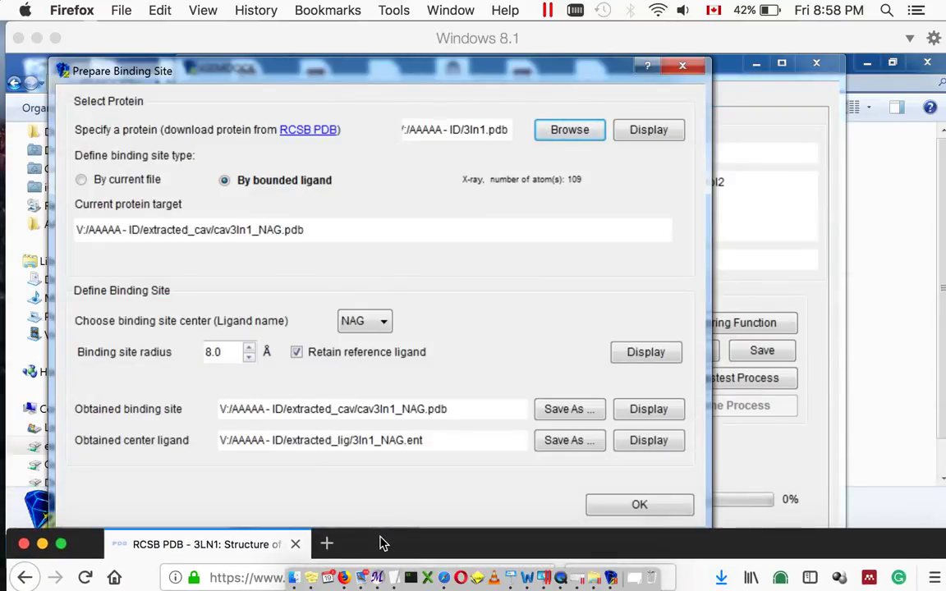
- Turn off retaining the reference ligand, choose CEL as the binding site center, and accept the binding site
click(359, 352)
click(370, 327)
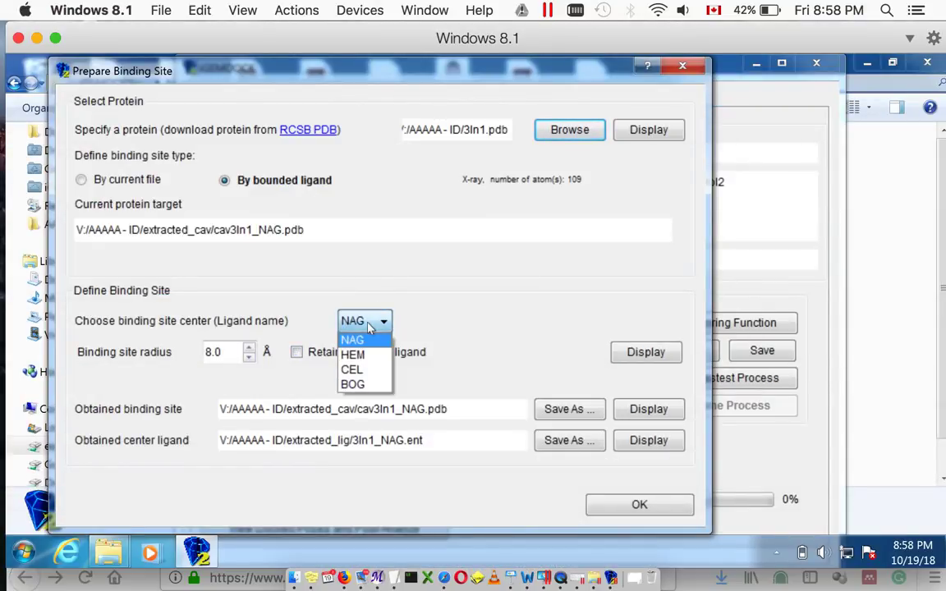
click(374, 369)
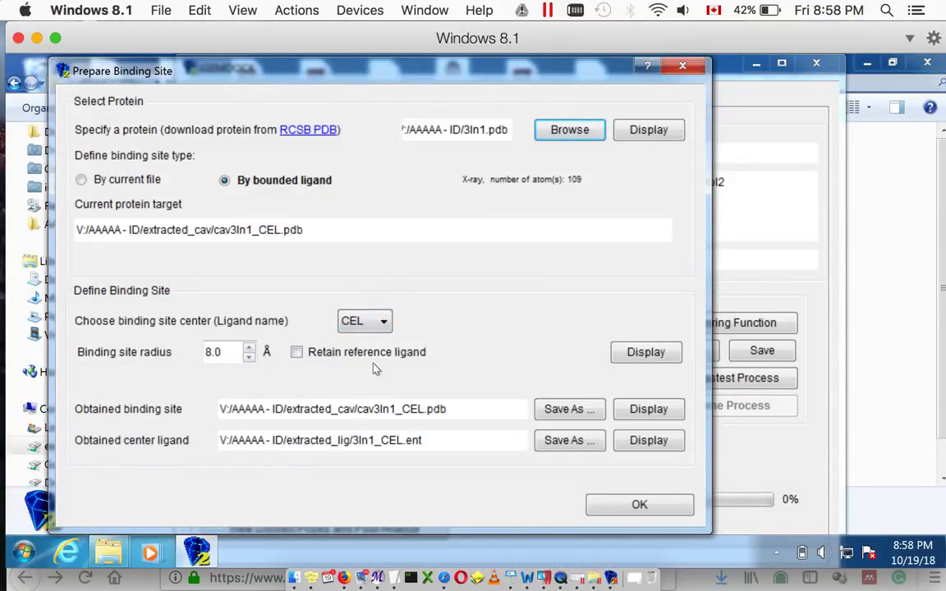
click(606, 504)
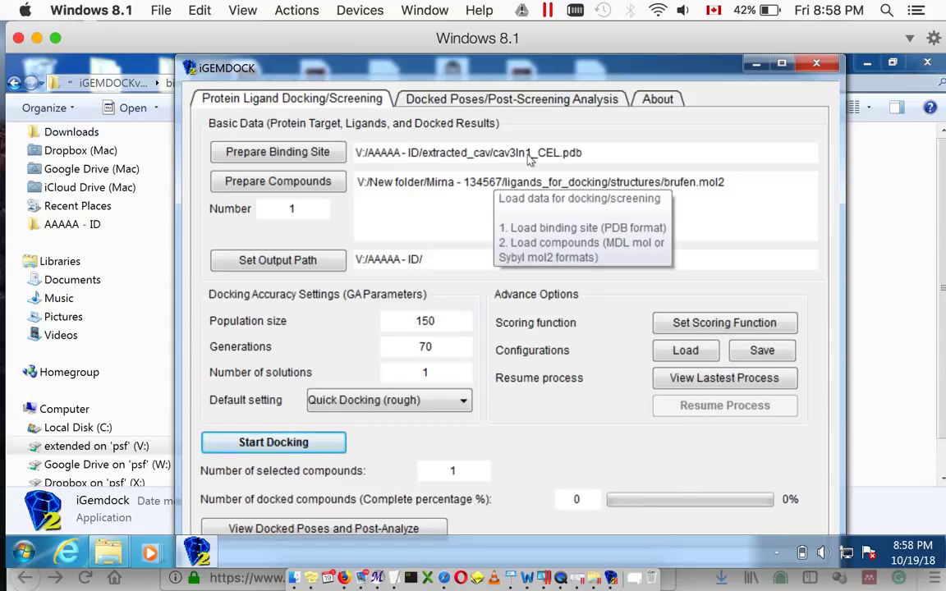
- Open the compound preparation and delete all ligands already in the list
click(336, 190)
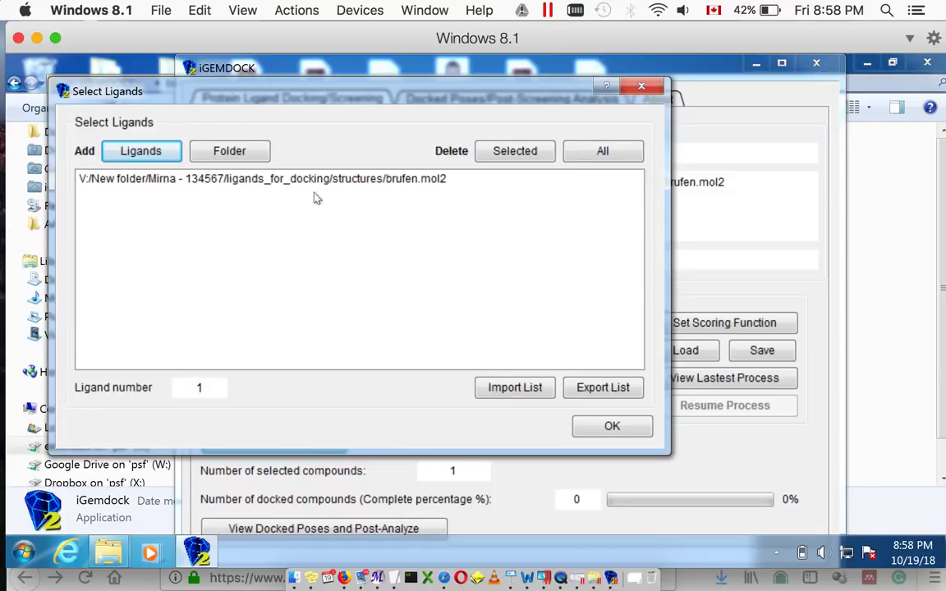
click(590, 159)
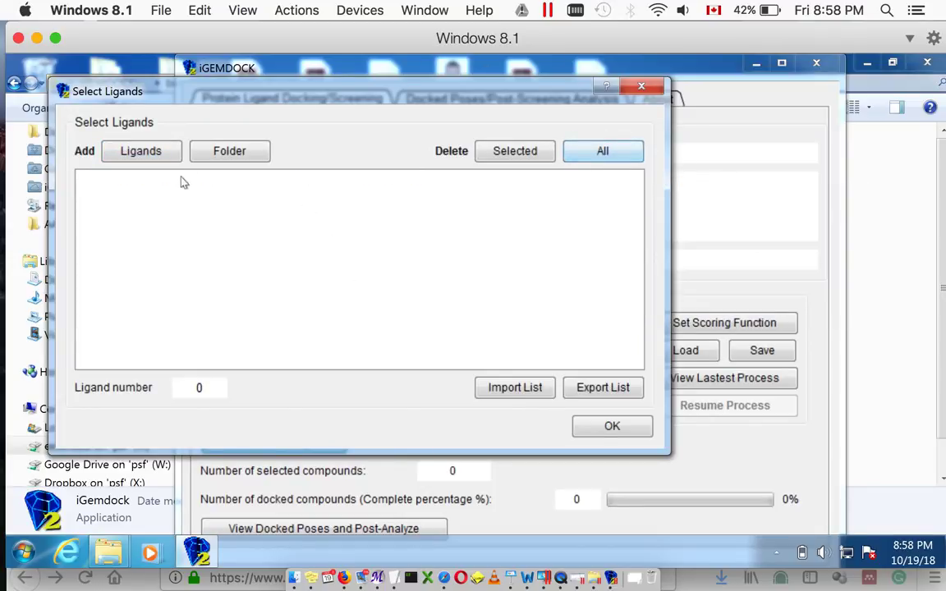
- Try to import the ligands from the AAAAA - ID folder itself
click(211, 157)
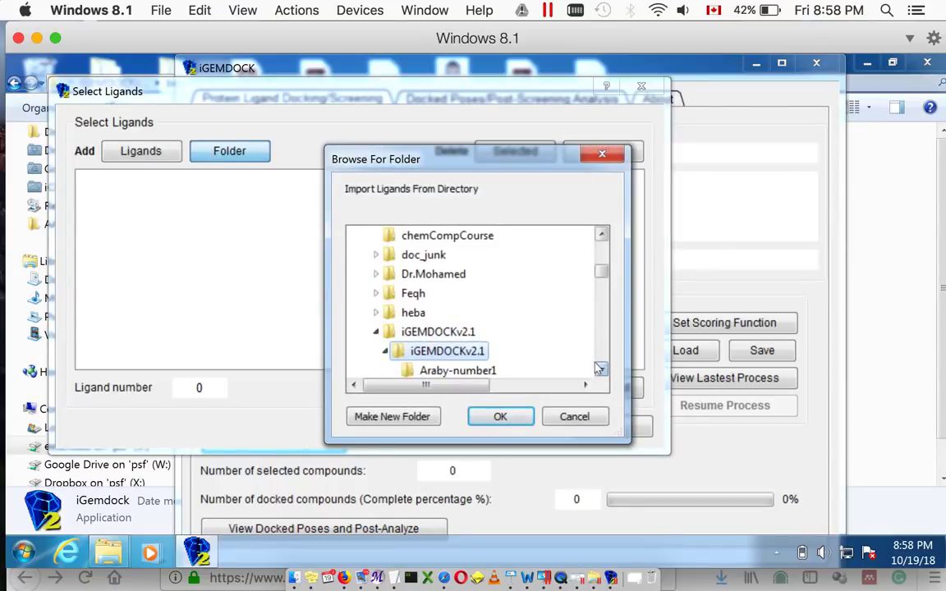
click(604, 257)
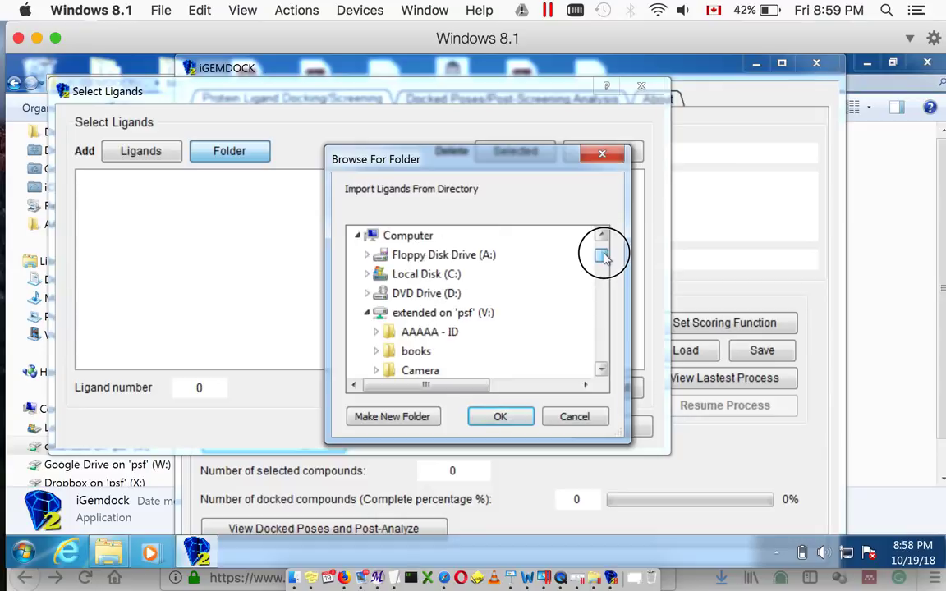
double_click(429, 332)
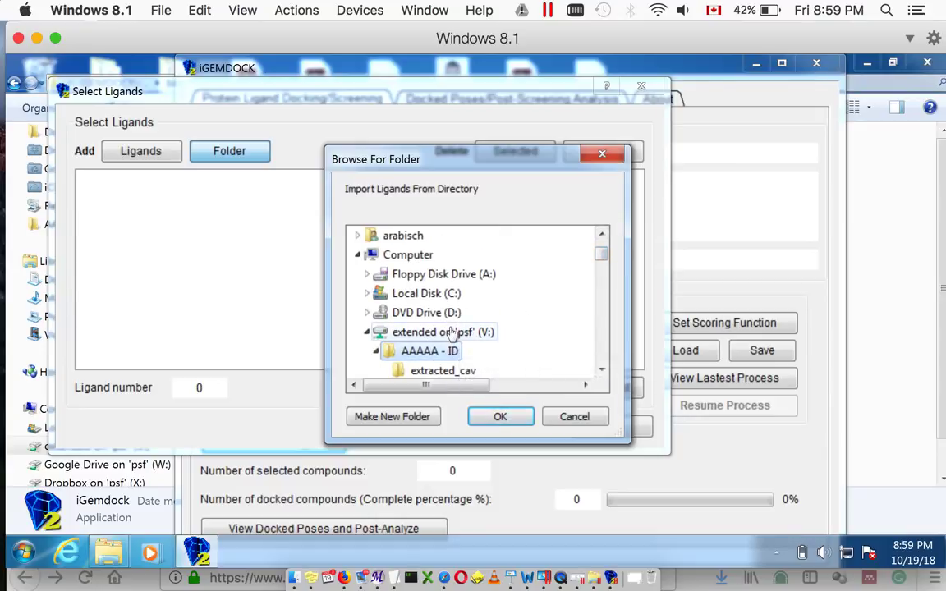
click(500, 415)
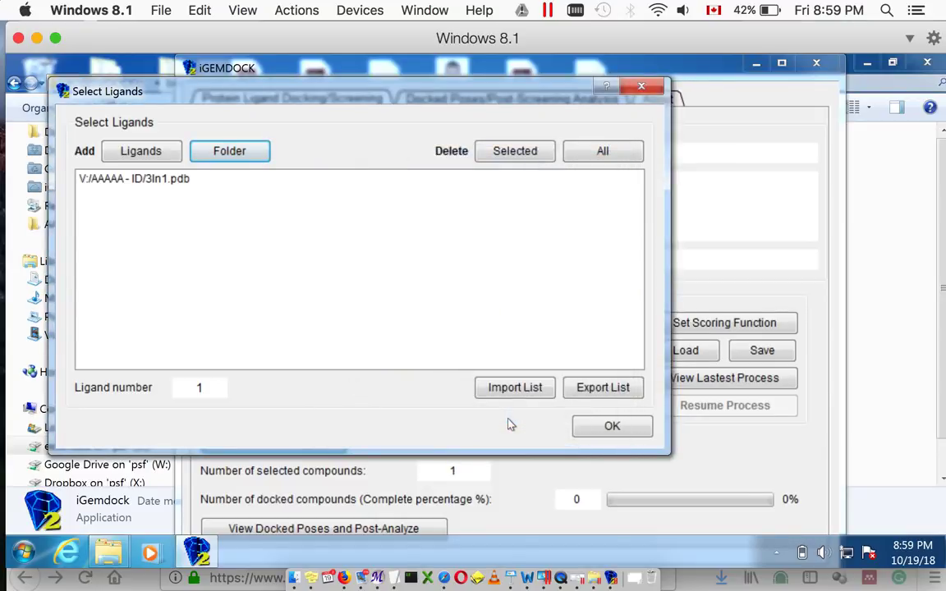
- Import the ligands from the structures folder inside AAAAA - ID\ligands_for_docking
click(220, 158)
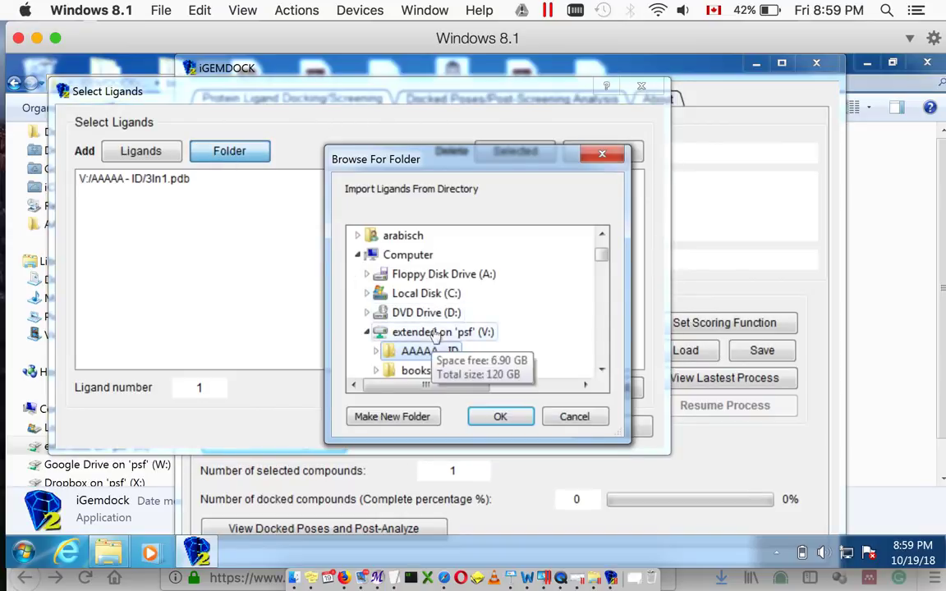
click(376, 351)
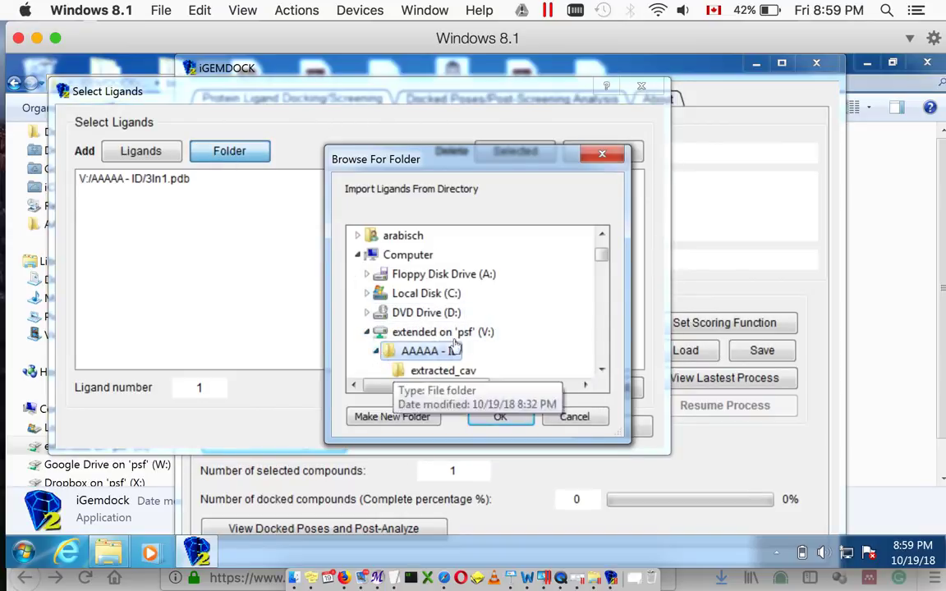
drag(602, 255, 601, 263)
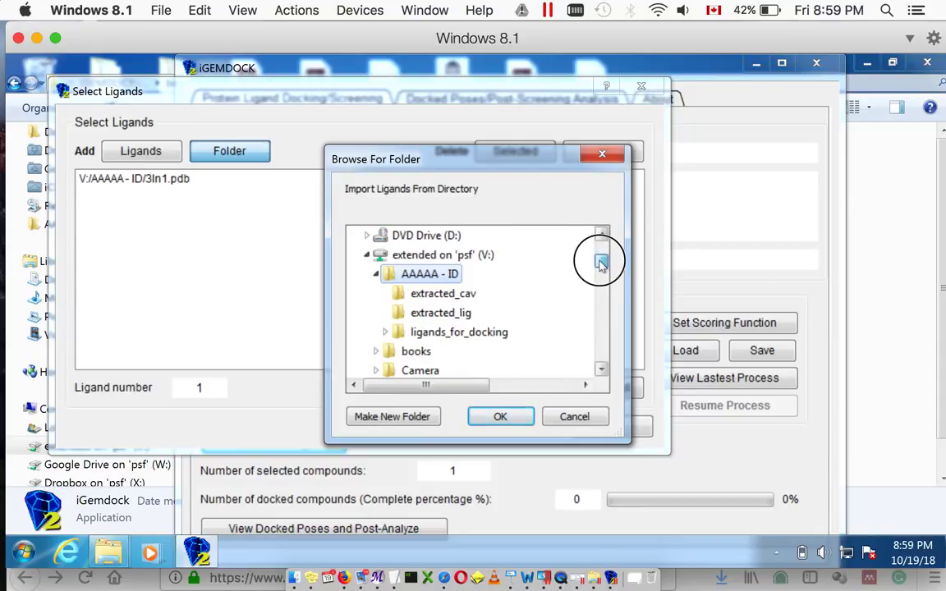
click(385, 333)
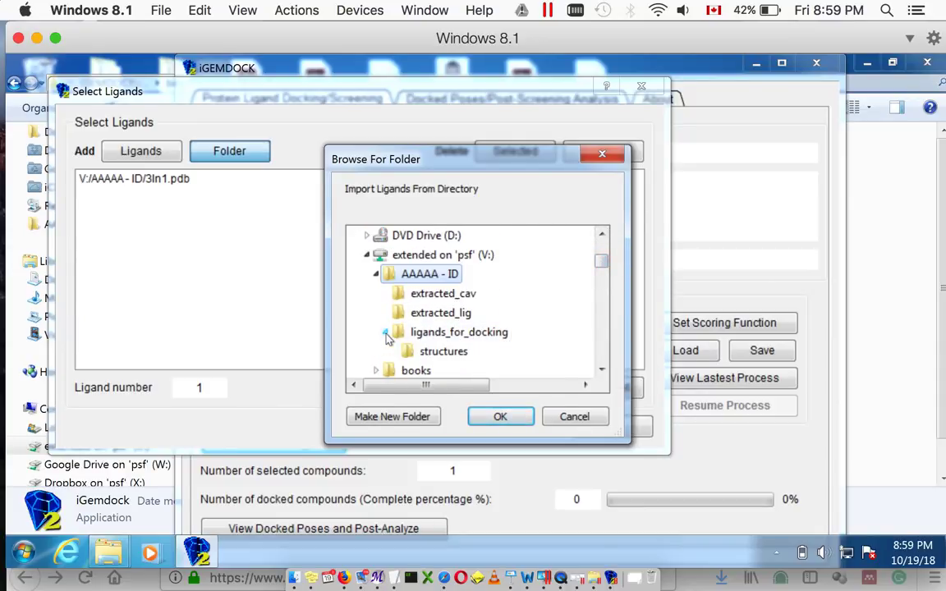
click(423, 352)
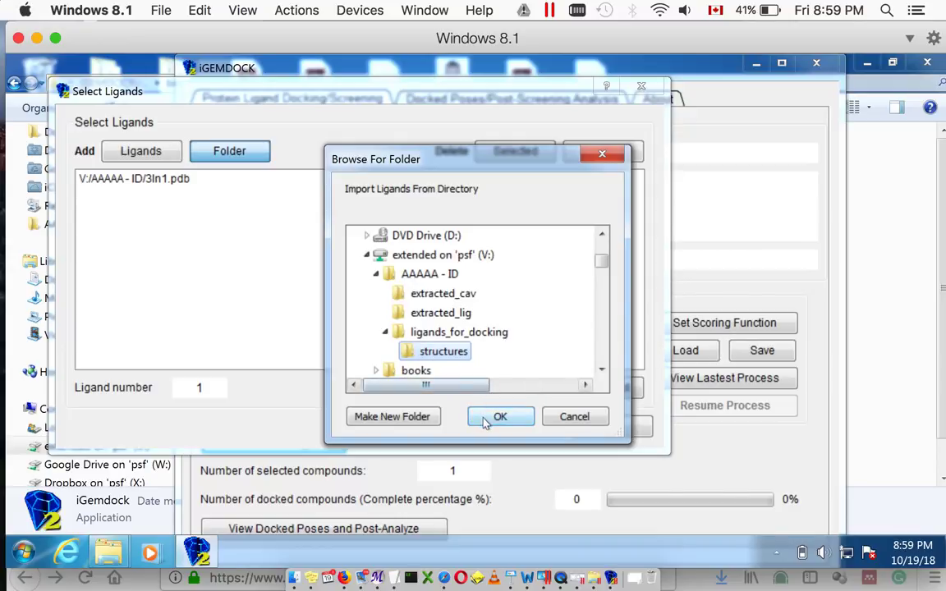
click(485, 419)
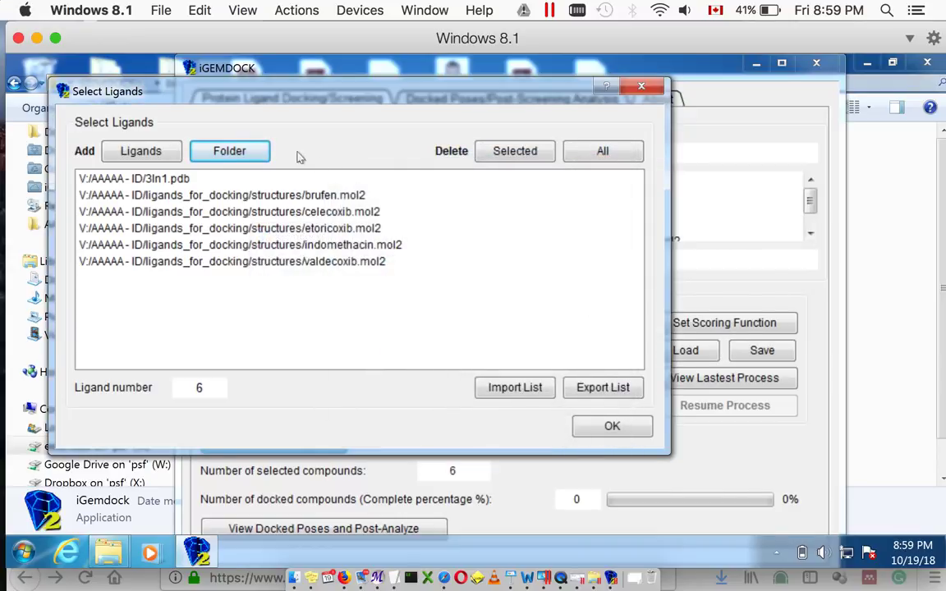
- Delete the 3ln1.pdb entry from the ligand list and accept the remaining compounds
click(184, 184)
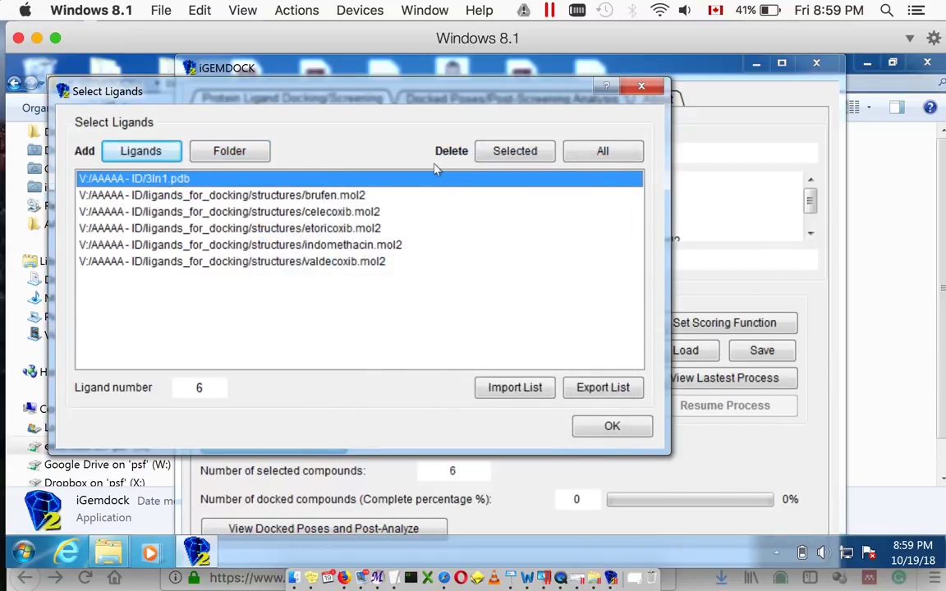
click(491, 160)
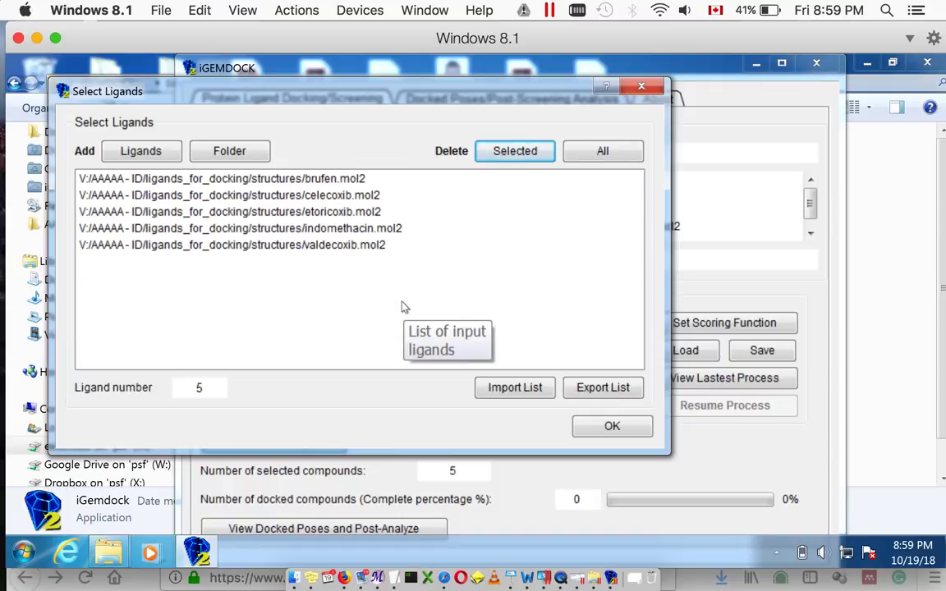
click(598, 436)
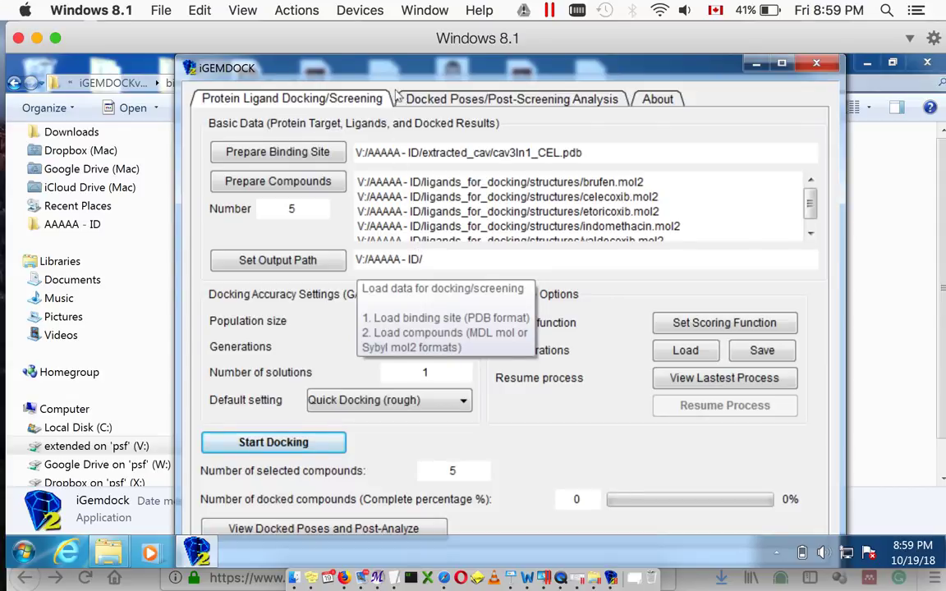
- Move the docking window aside and look through the extracted folders in the AAAAA - ID folder
drag(388, 66, 468, 97)
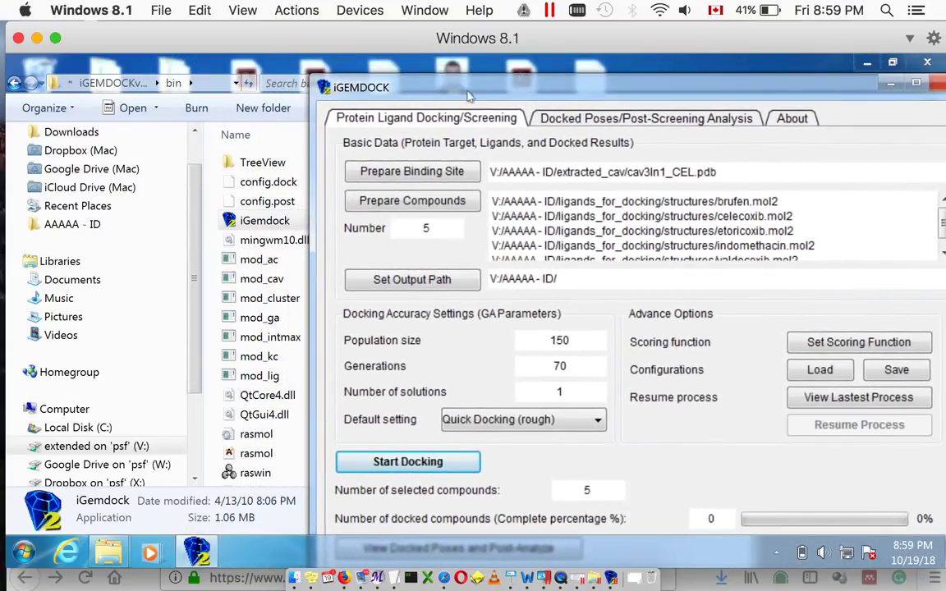
click(64, 227)
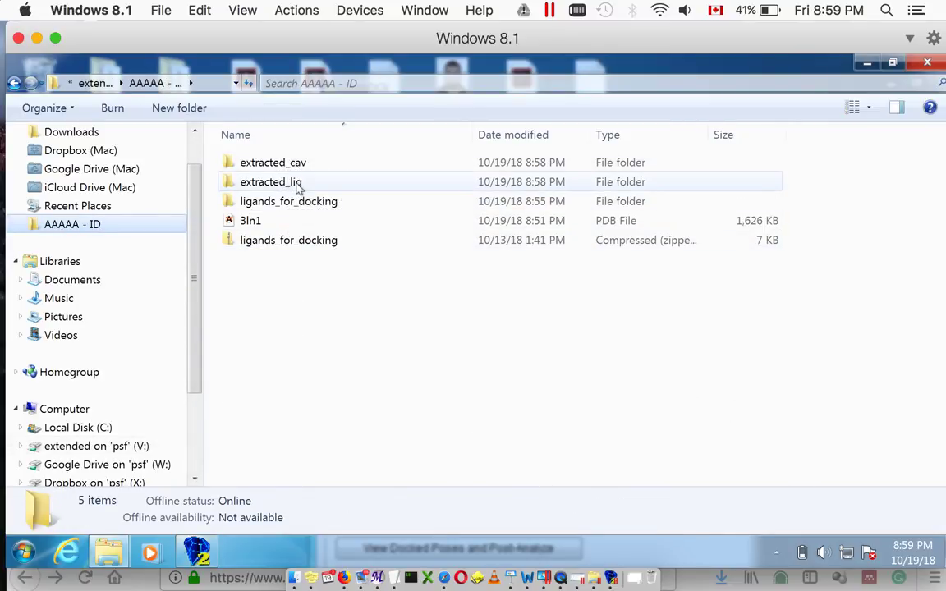
mouse_move(298, 188)
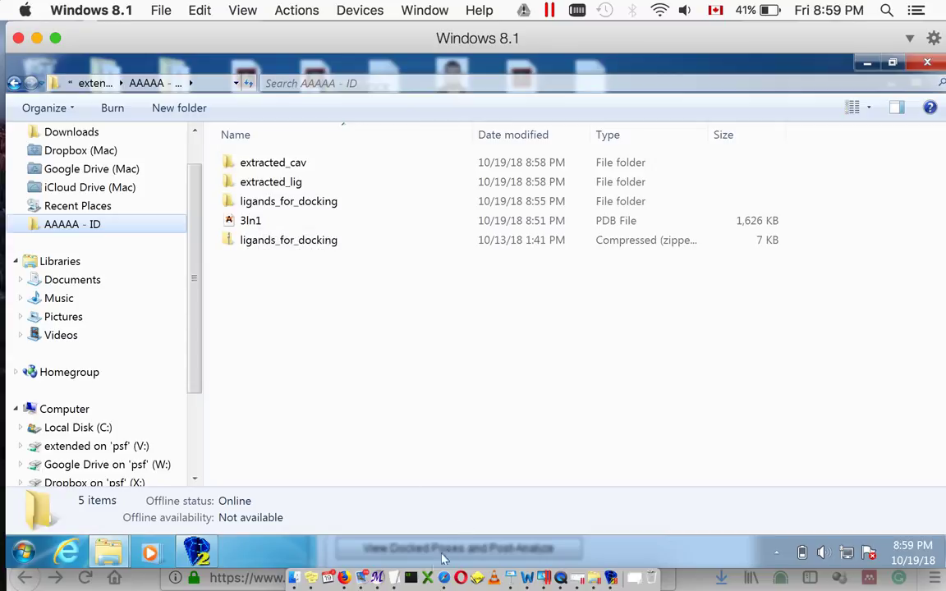
- Switch to the TextEdit exam notes and add the item "3- some output folders: extracted_cav and" below the ligands item
click(393, 578)
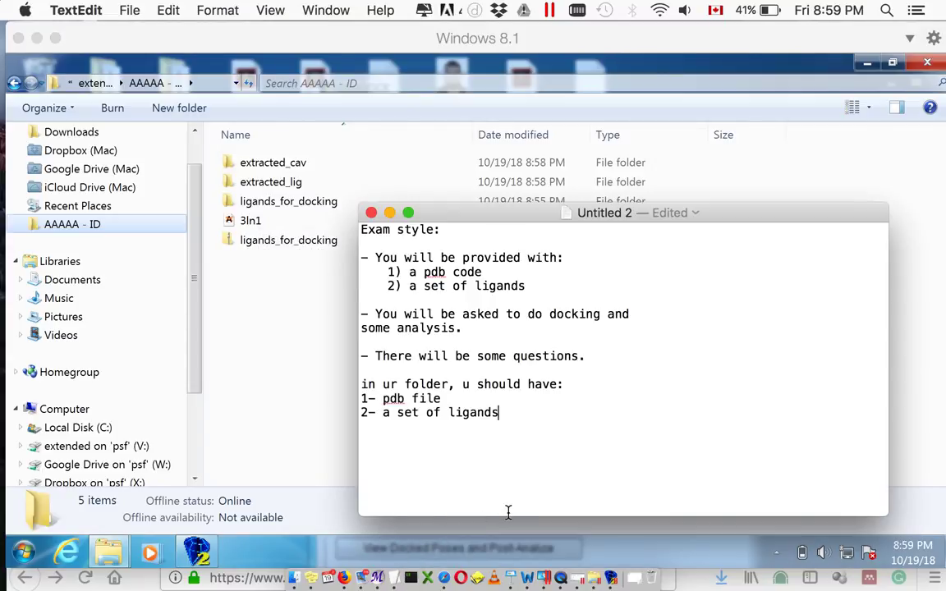
key(Return)
text(3- some )
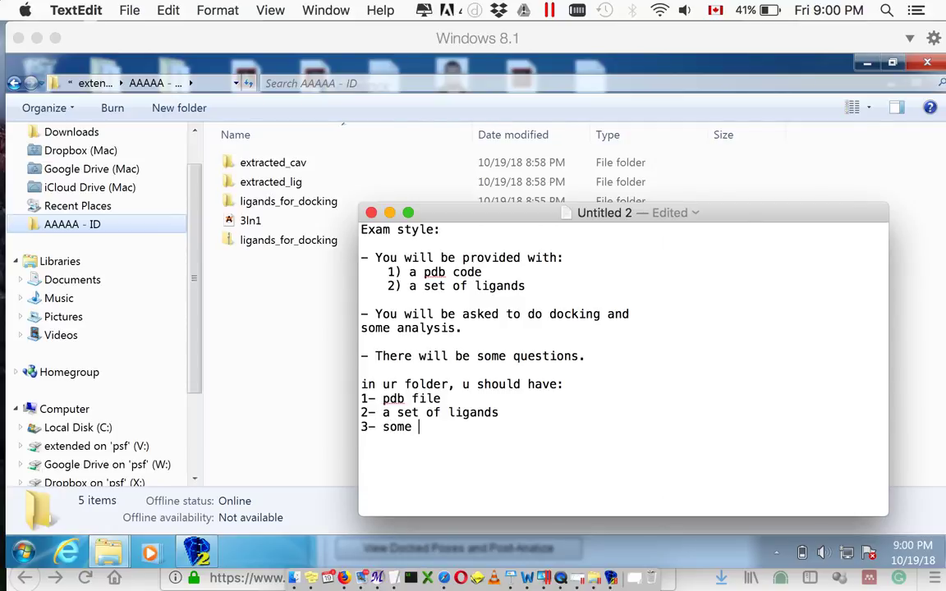
text(output folders: e)
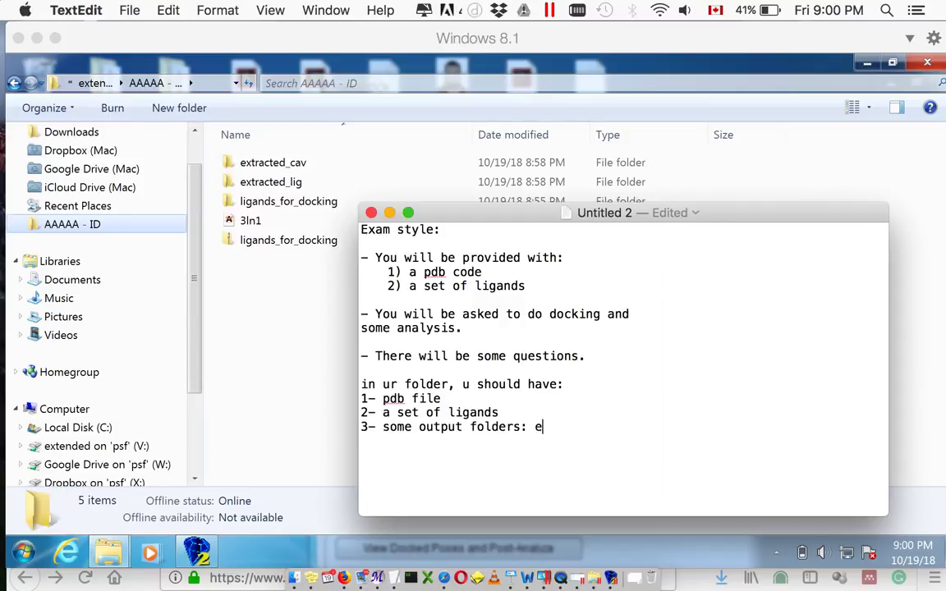
text(xtracted))
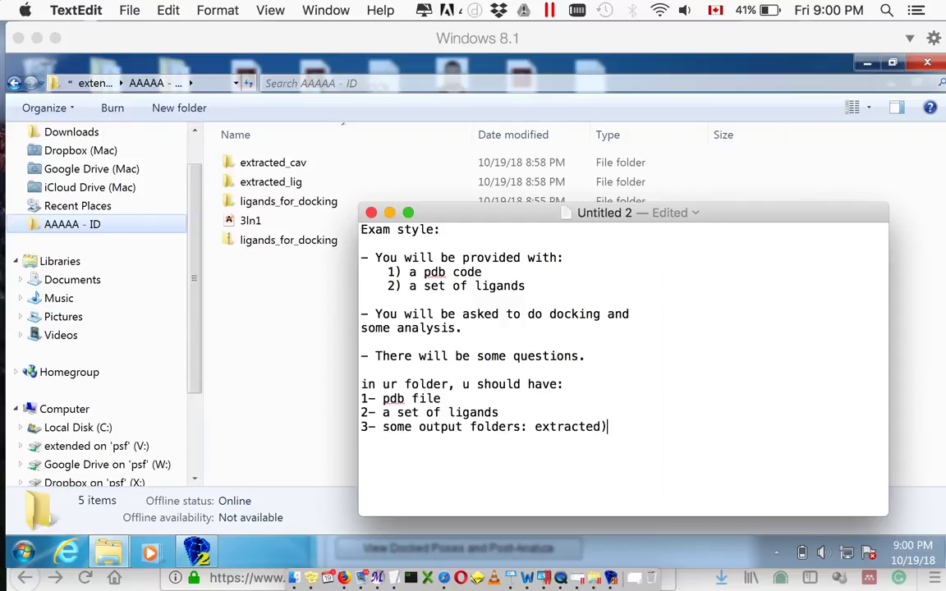
key(BackSpace)
text(_cav and)
key(Return)
text(lig)
key(Return)
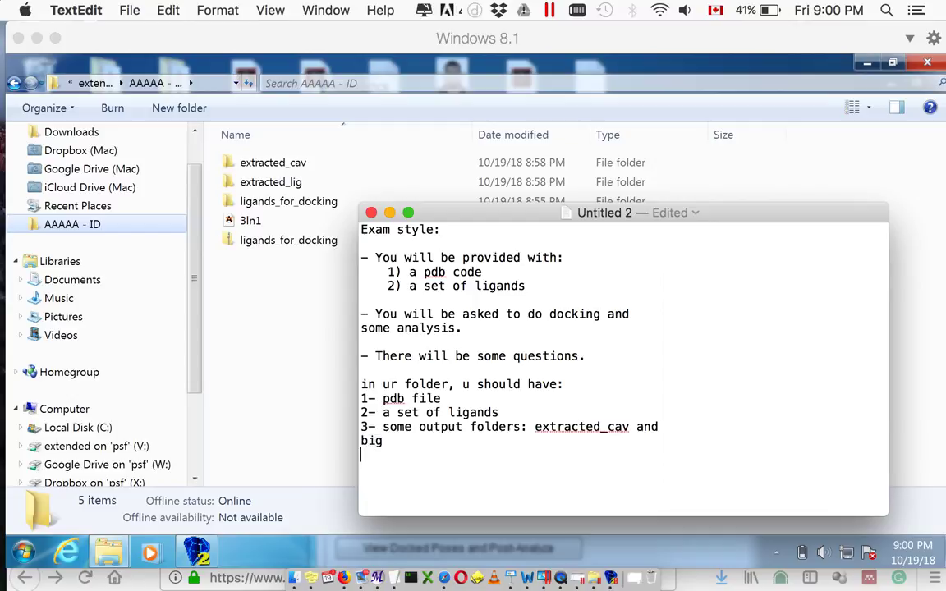
- Correct the end of item 3 in the notes to "_lig" and start a new line numbered 4-
key(BackSpace)
key(BackSpace)
key(BackSpace)
key(BackSpace)
key(BackSpace)
text(_lig)
key(Return)
key(BackSpace)
key(BackSpace)
text(4)
- Switch back to iGemdock, maximize its window and start docking the prepared compounds
click(249, 518)
click(196, 552)
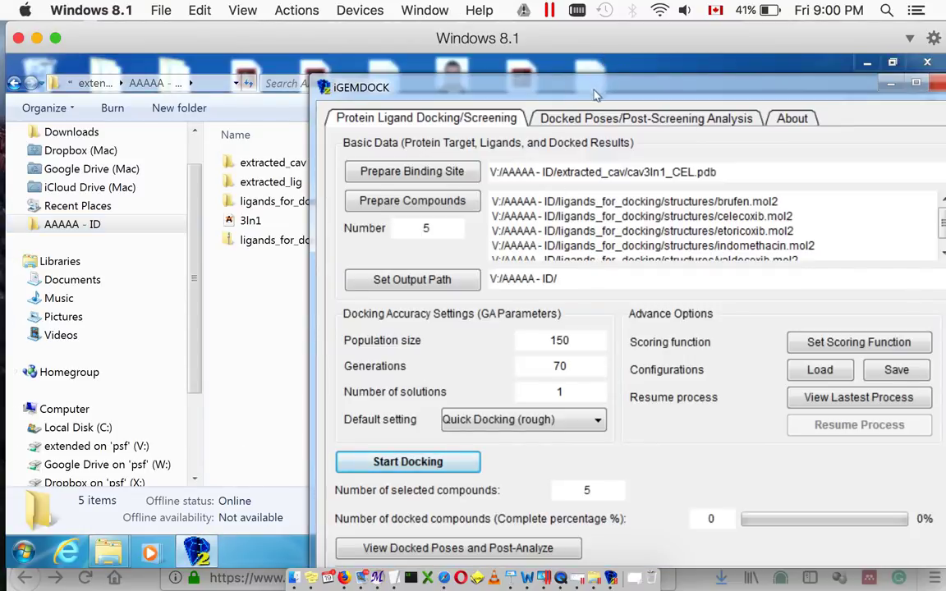
double_click(540, 86)
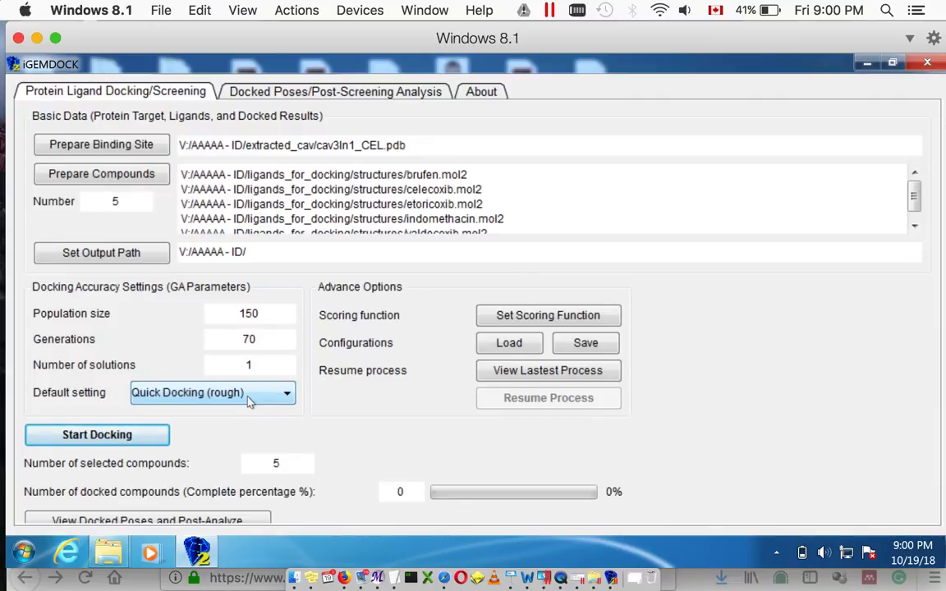
click(135, 442)
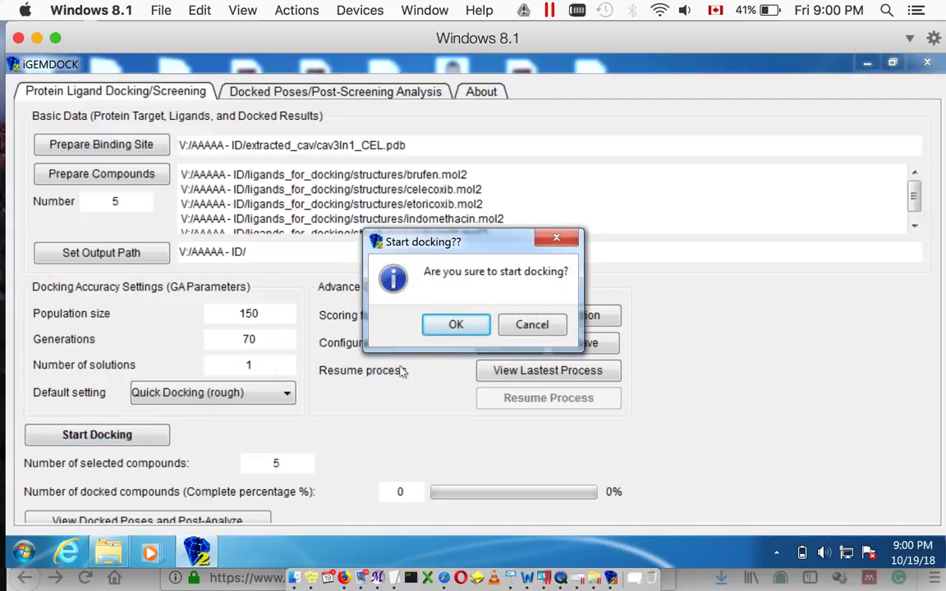
click(446, 327)
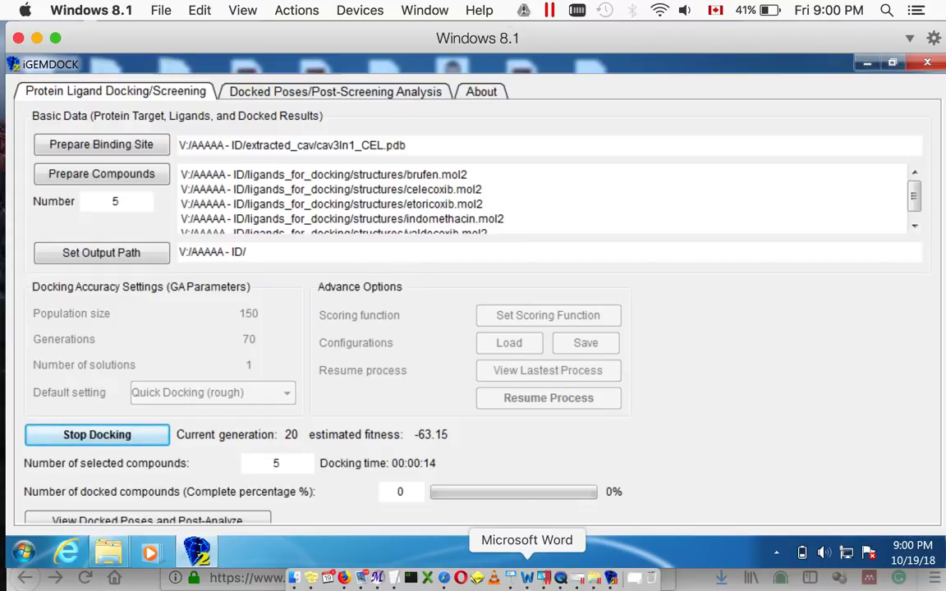
click(560, 579)
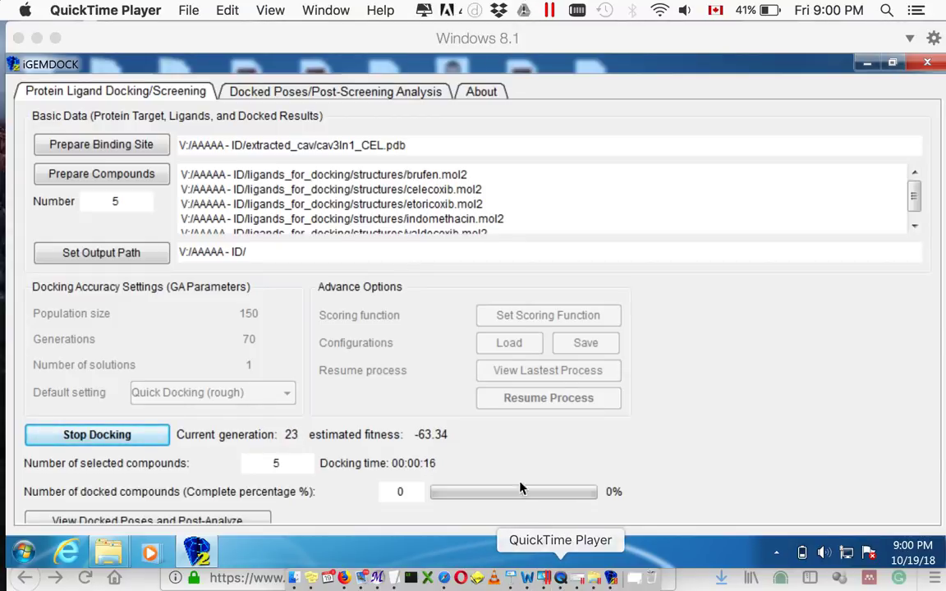
right_click(567, 581)
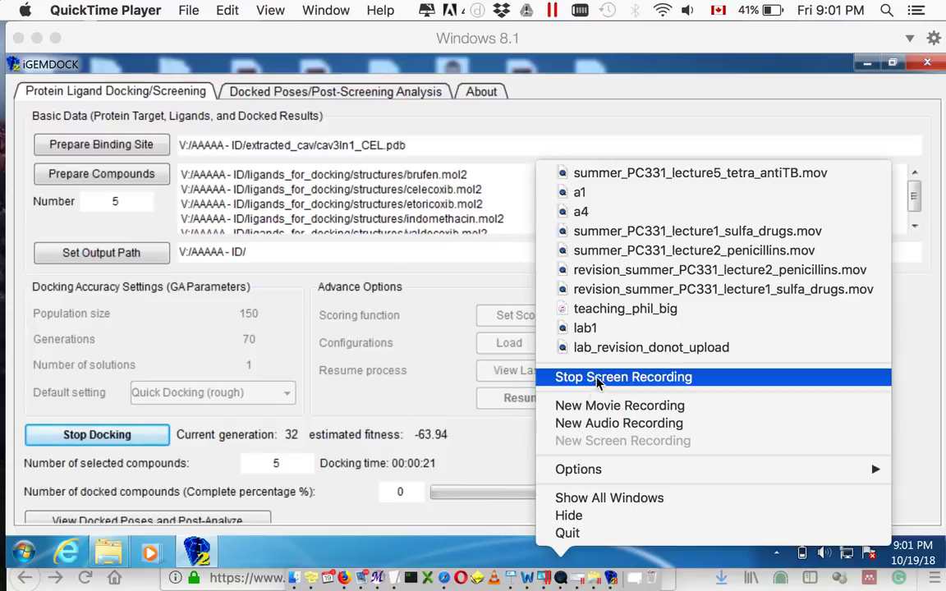
click(575, 377)
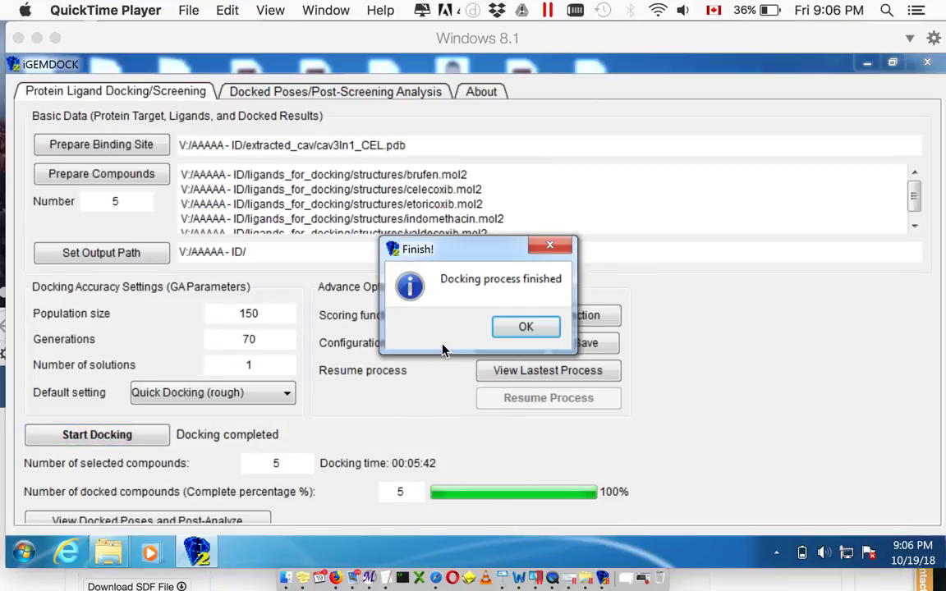
- Dismiss the docking notice, load the docked poses for post-analysis and generate the interaction analysis table
click(526, 327)
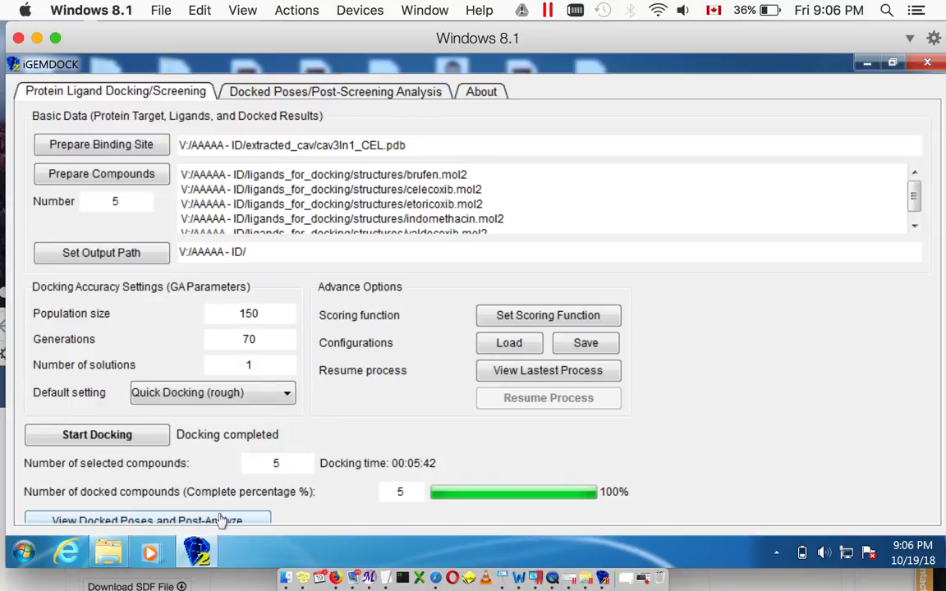
click(220, 521)
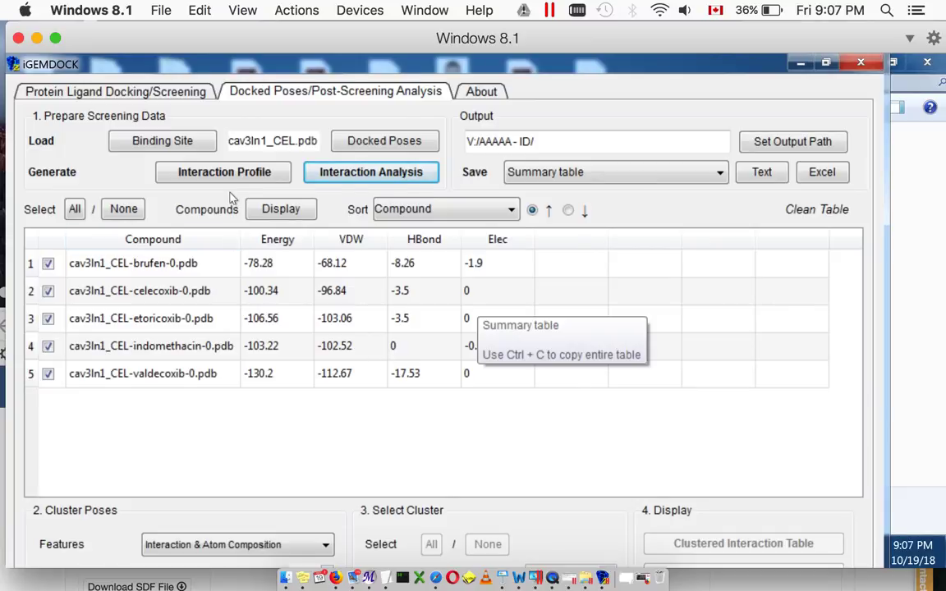
click(386, 182)
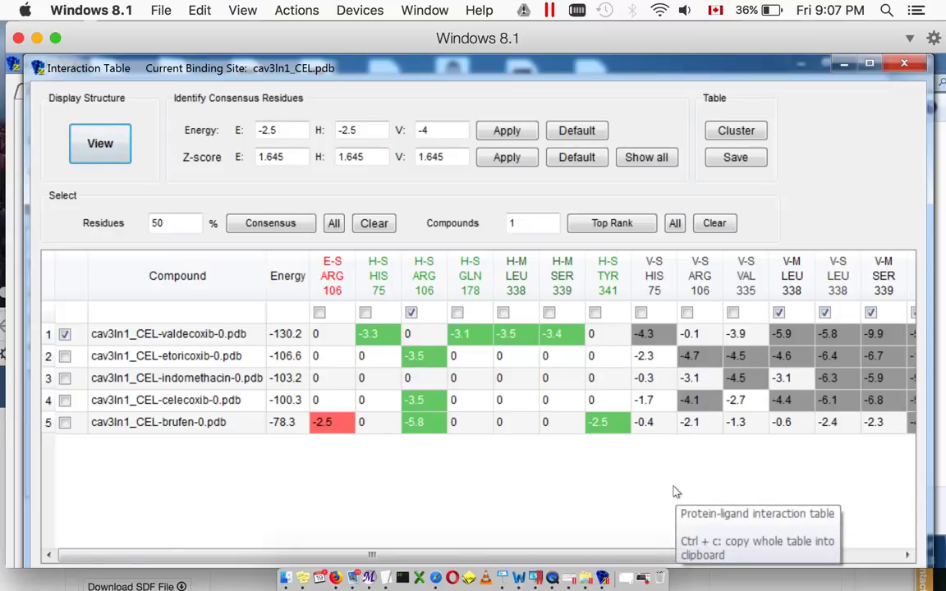
- Move the Interaction Table and iGemdock windows aside and maximize the AAAAA - ID folder window
click(200, 72)
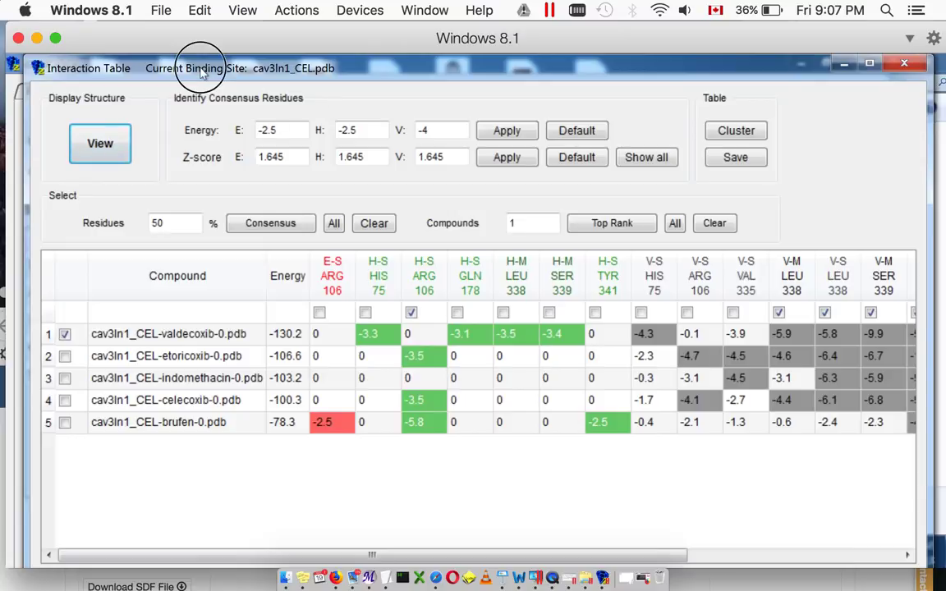
drag(200, 71, 197, 93)
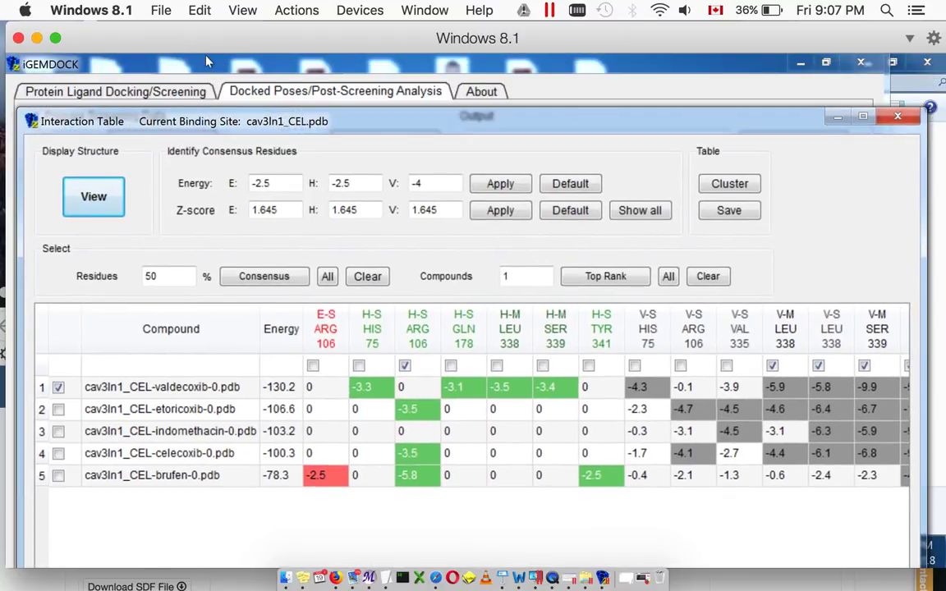
drag(206, 64, 361, 138)
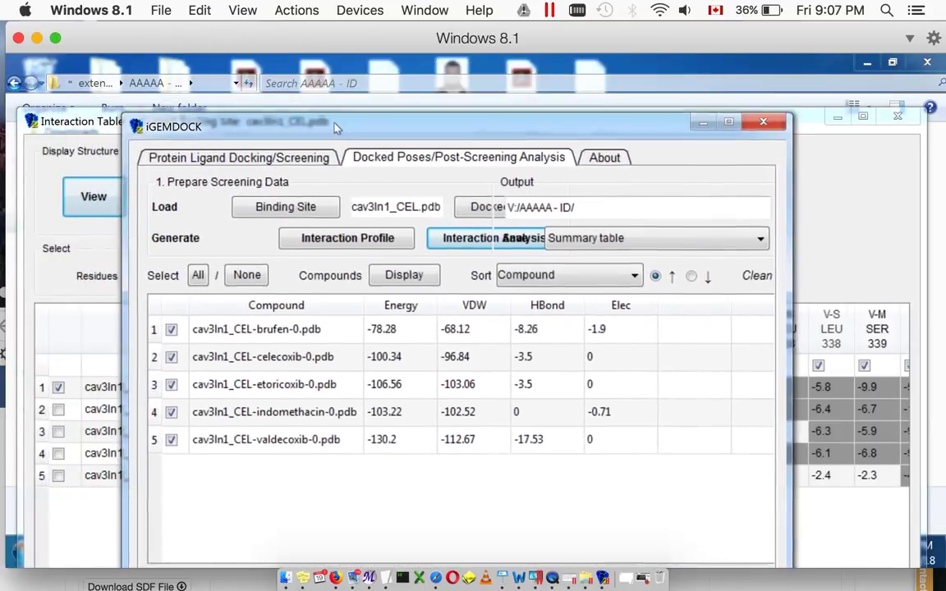
click(218, 64)
double_click(219, 64)
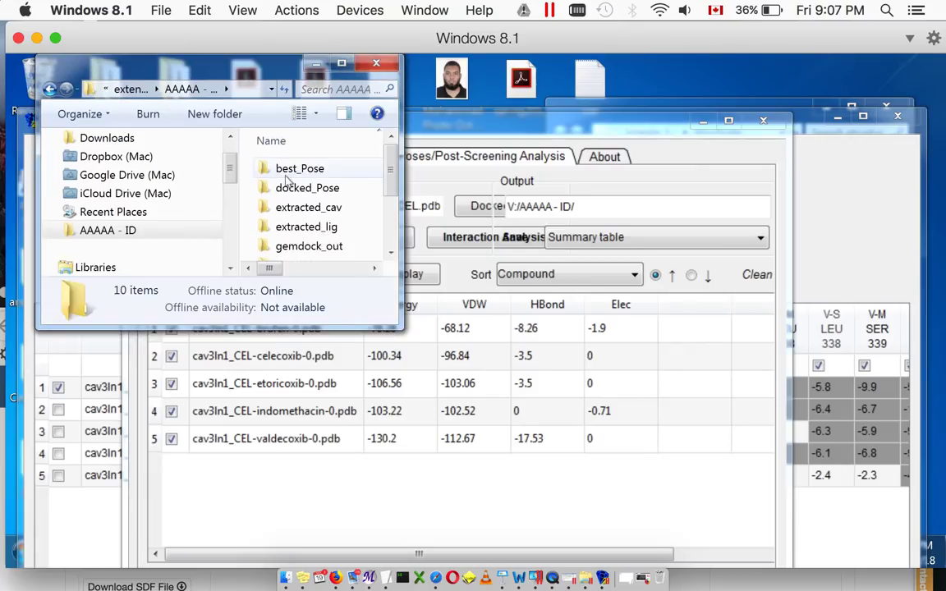
double_click(302, 64)
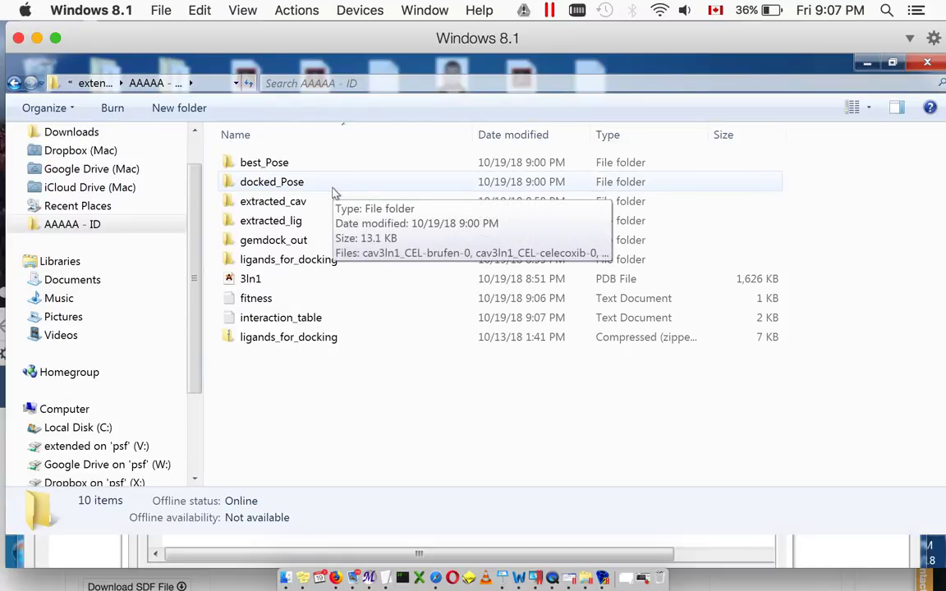
- Examine the folder contents of AAAAA - ID, including the extracted folders, ligands_for_docking, interaction_table, fitness, gemdock_out, best_Pose and docked_Pose
click(310, 206)
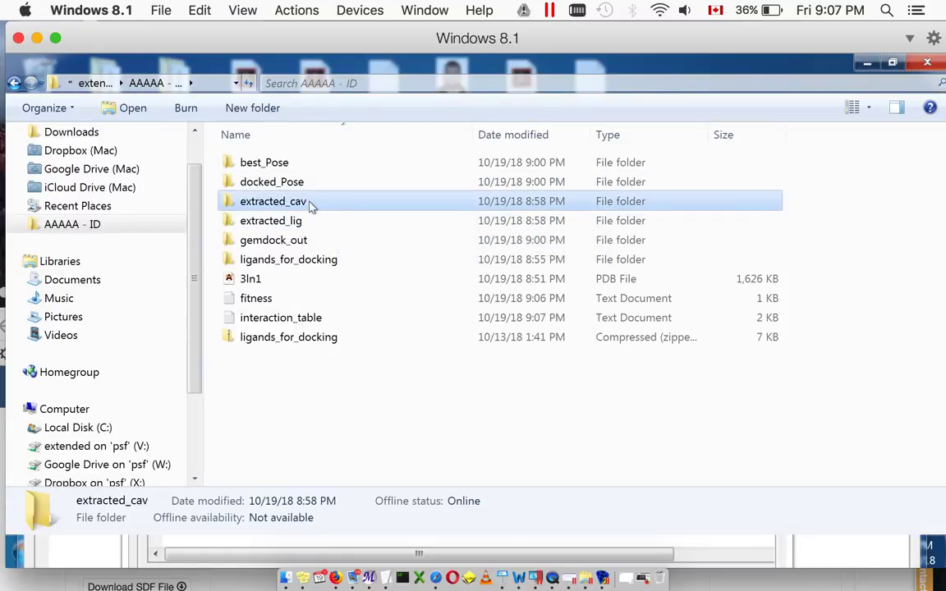
shift+click(307, 221)
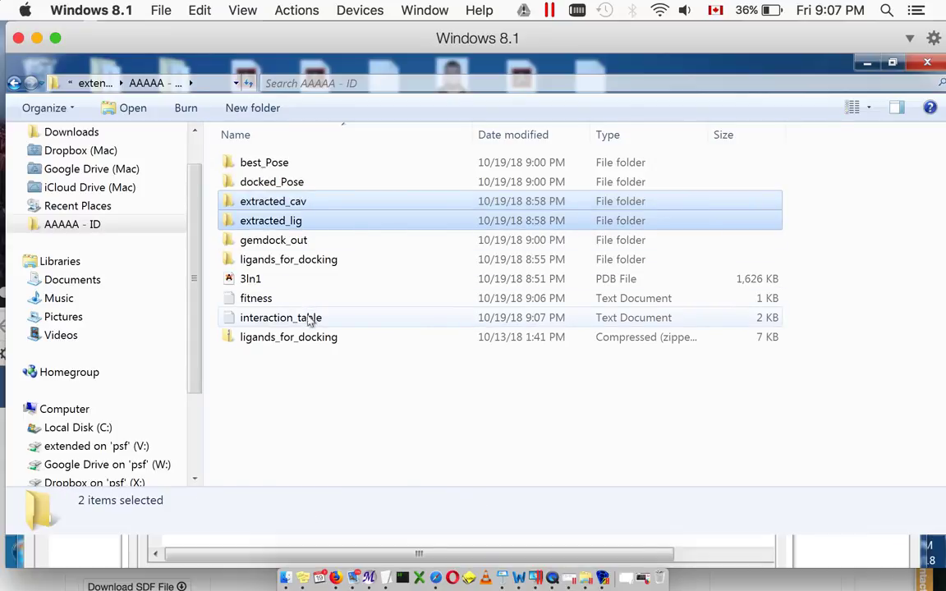
click(311, 260)
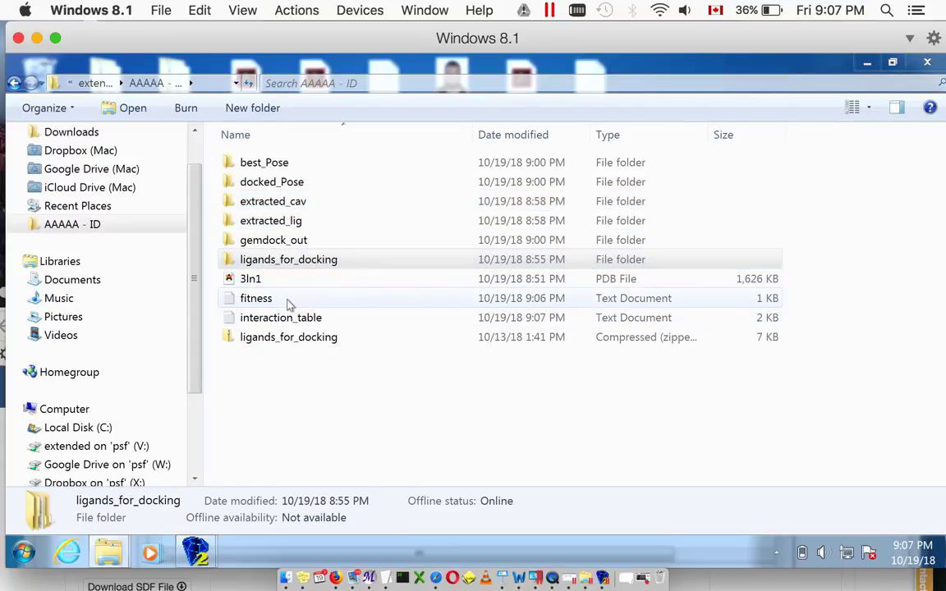
key(super)
click(286, 279)
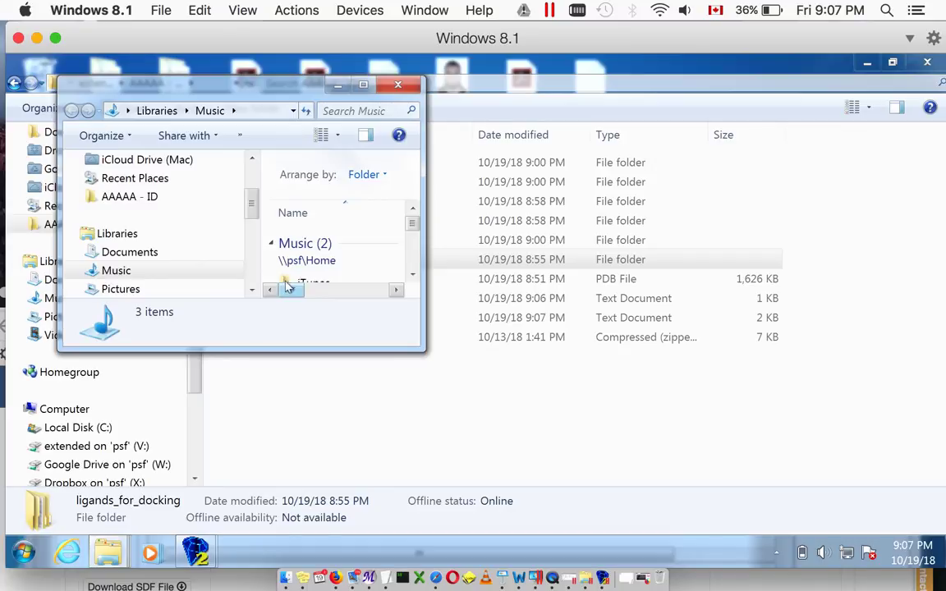
click(405, 82)
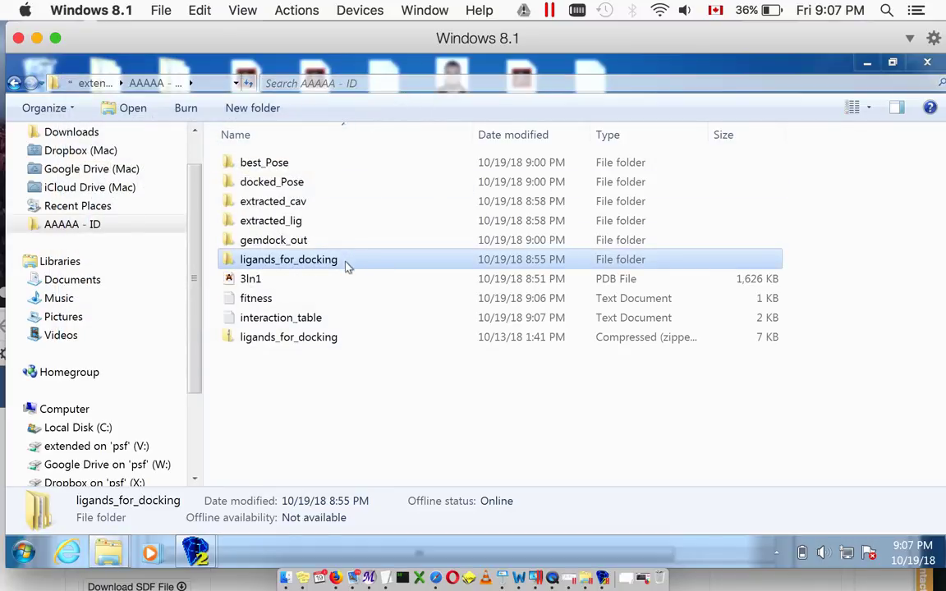
click(323, 304)
click(319, 320)
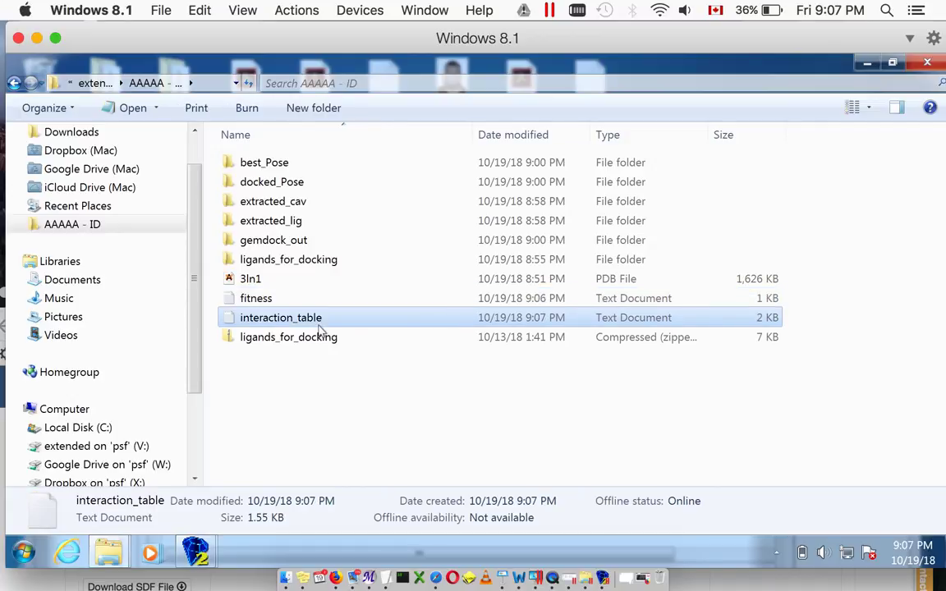
click(276, 301)
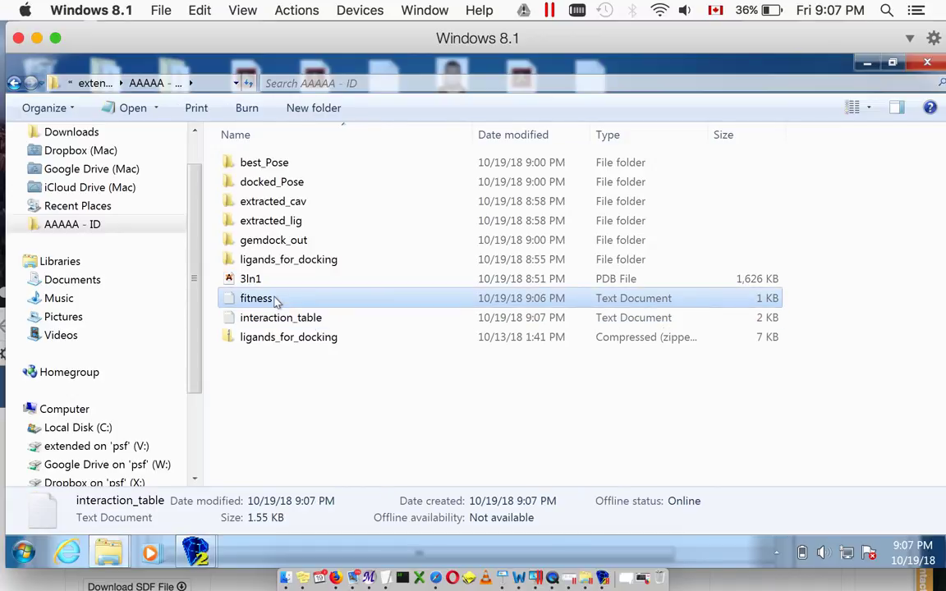
click(295, 240)
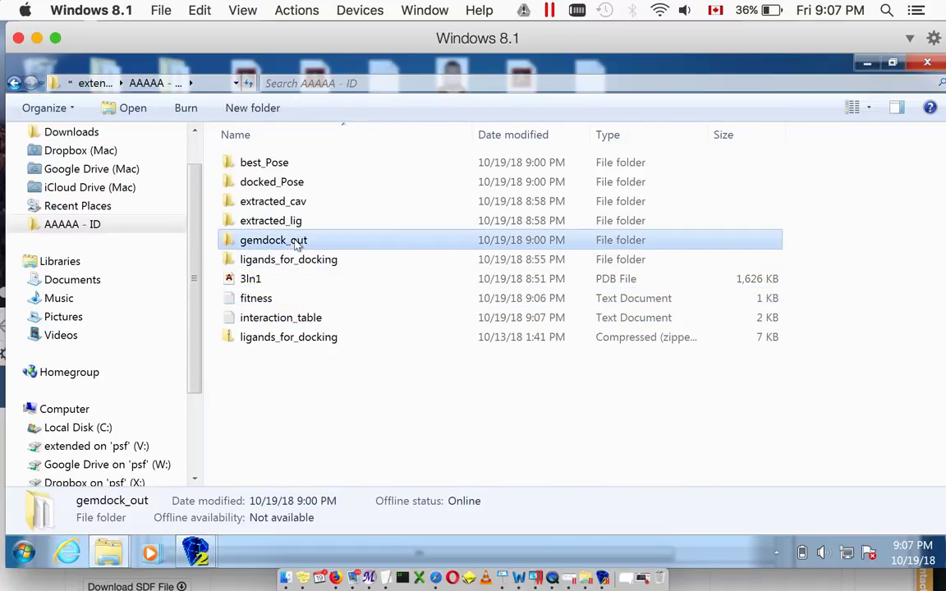
click(301, 170)
click(305, 183)
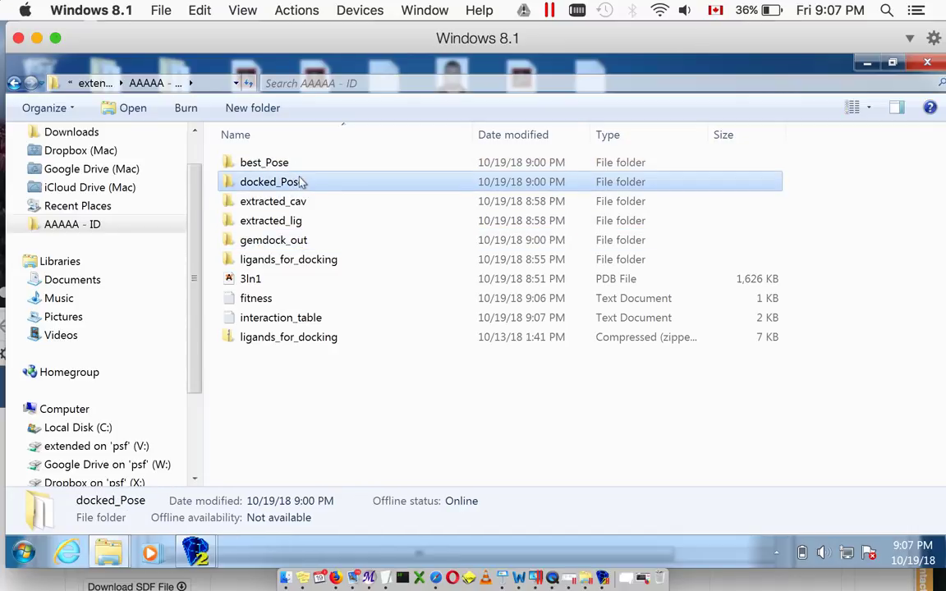
- Switch to the TextEdit note and complete item 4 as "some output docking files: best_pose, docked_pose, gemdock_out."
click(382, 580)
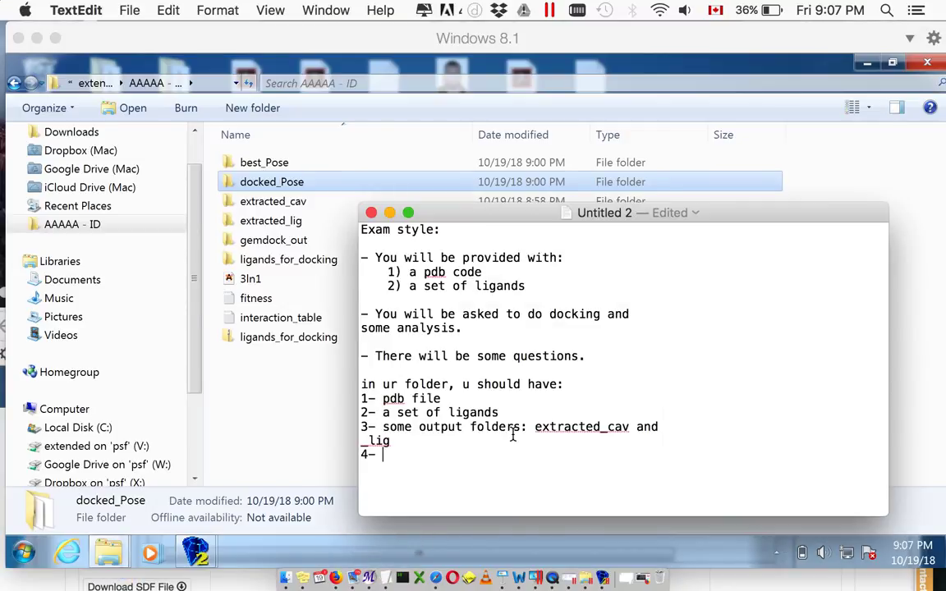
text(some files)
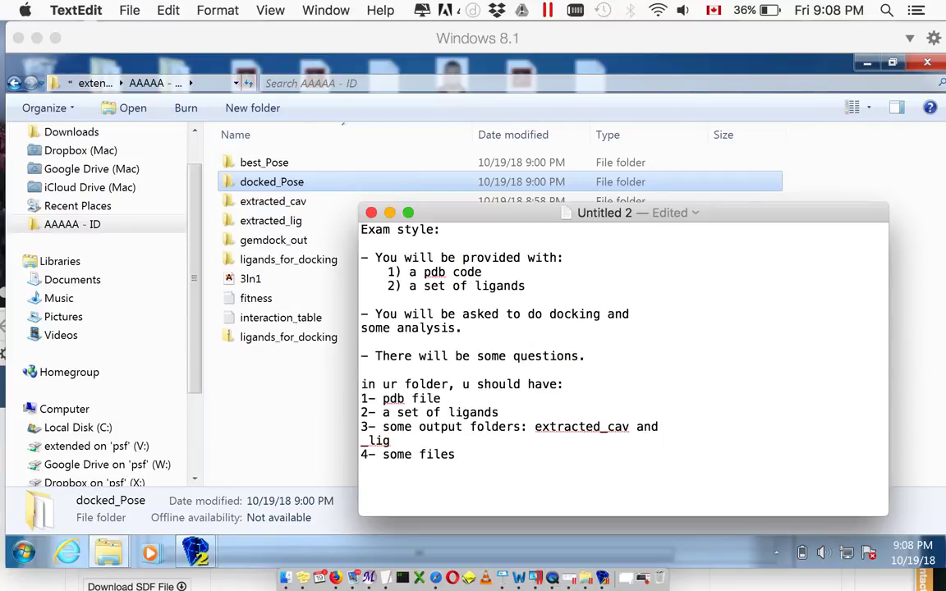
click(419, 454)
text(outp)
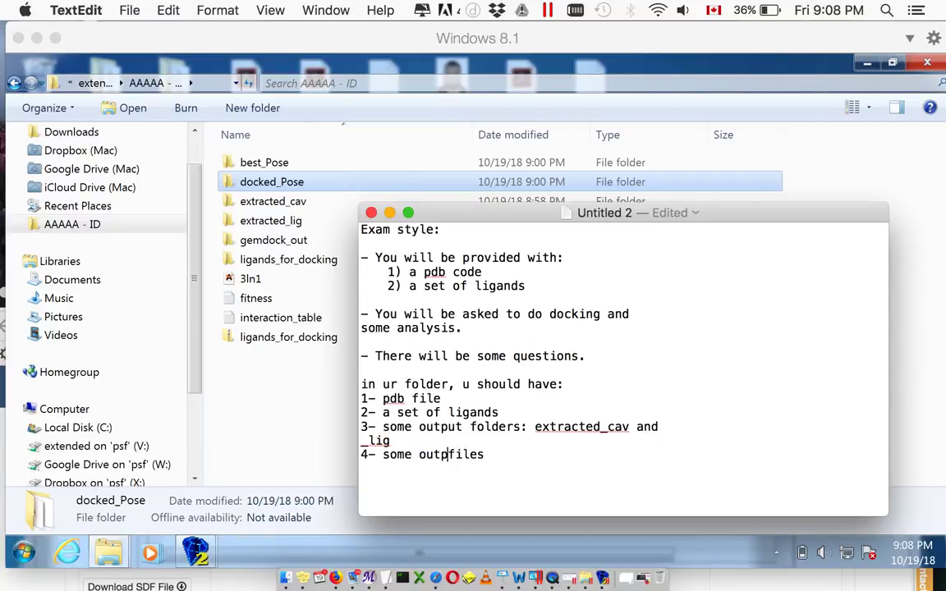
text(ut docking)
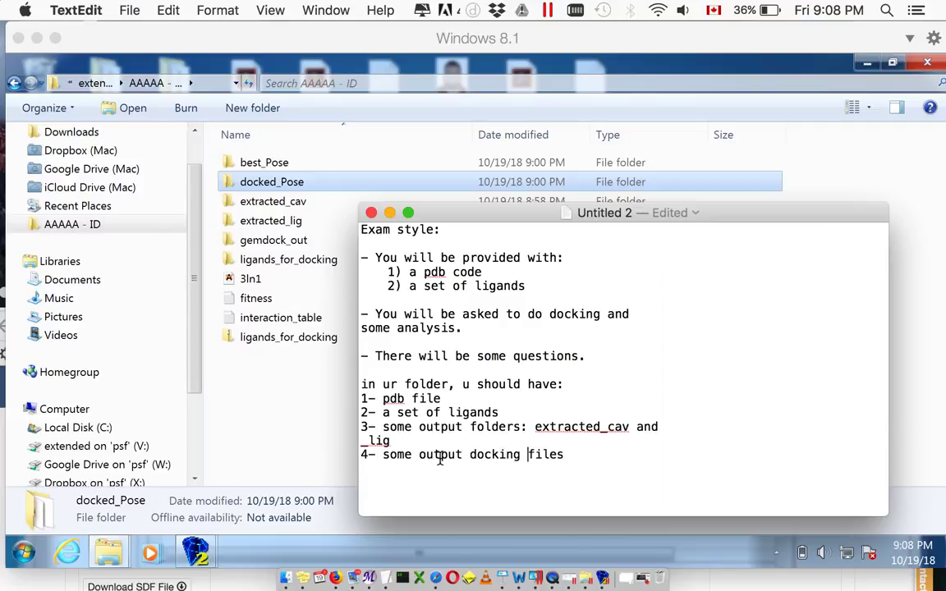
key(BackSpace)
text(: best_pose)
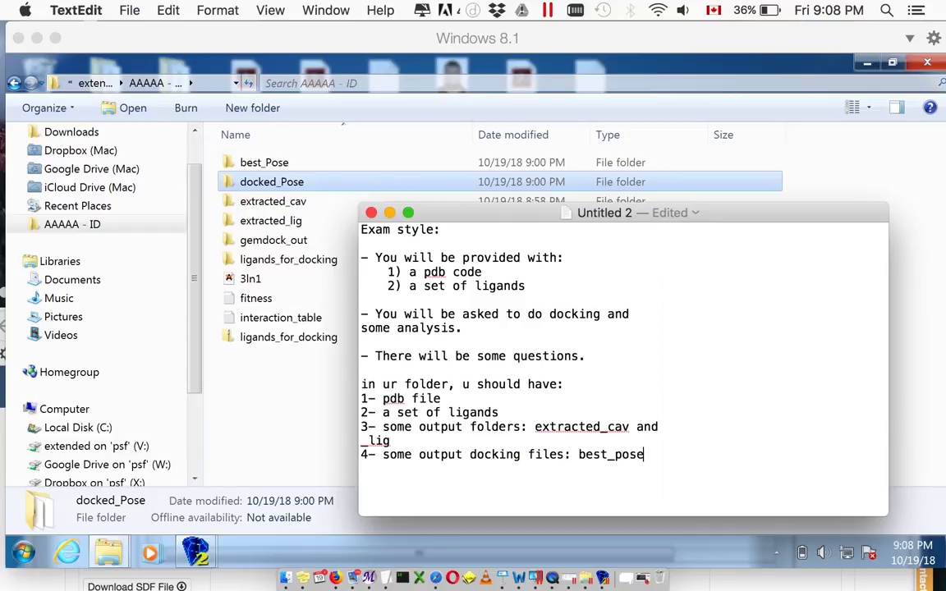
text(, docked_pose, )
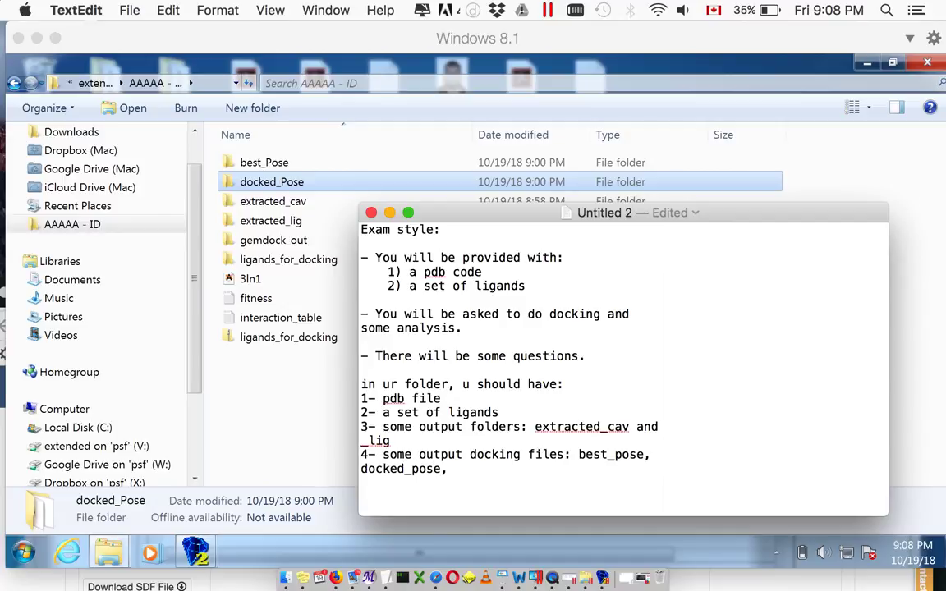
text(gemdock_out)
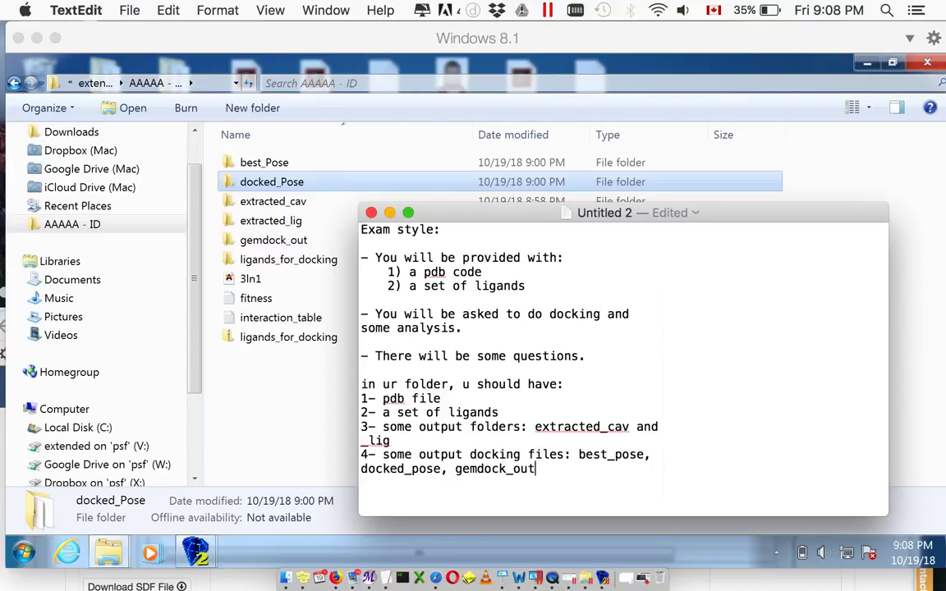
text(.)
- Add item 5 to the note, reading "analysis files: fitness, interaction table"
key(Return)
text(5- analu)
key(BackSpace)
text(ysi)
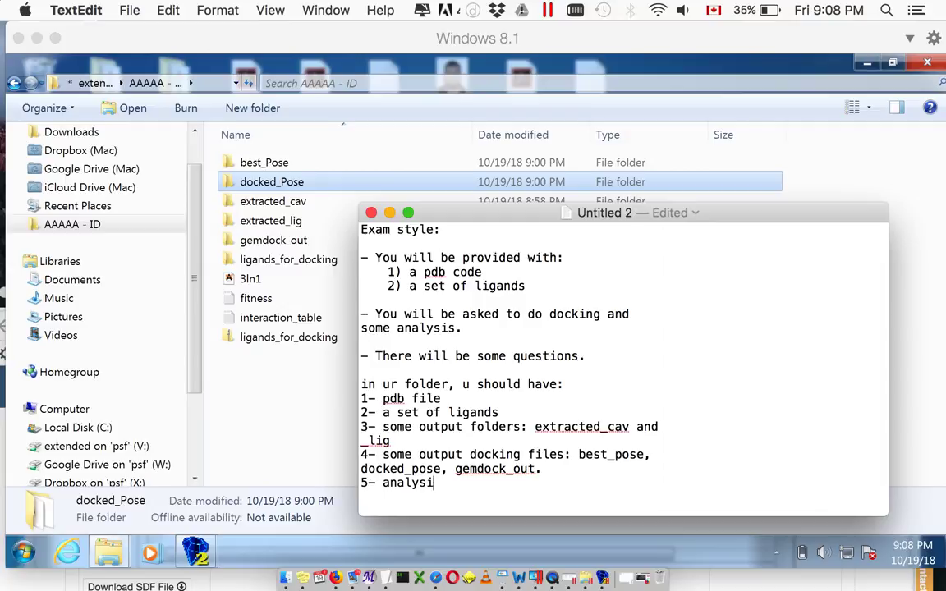
text(s files: fitn)
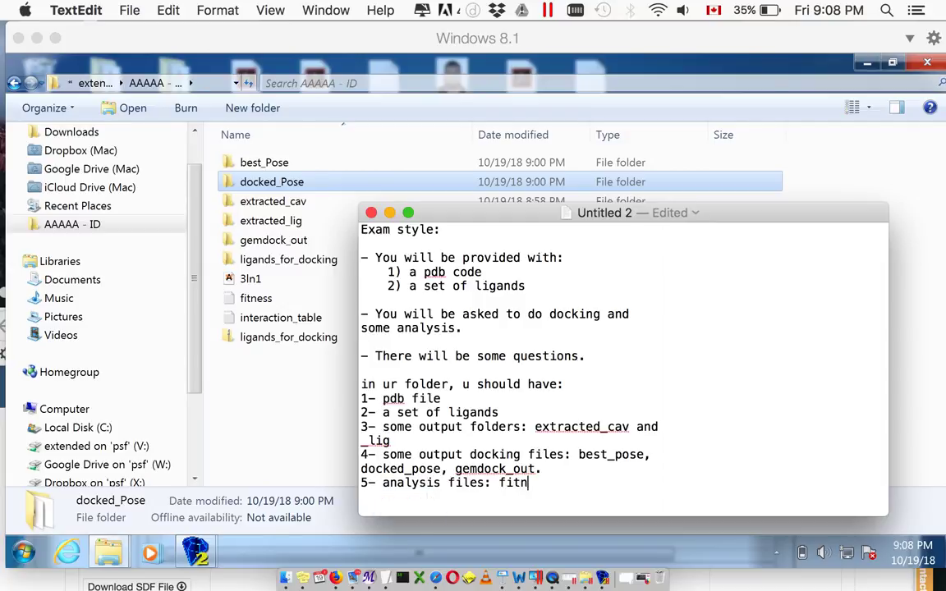
text(ess, interaction tab)
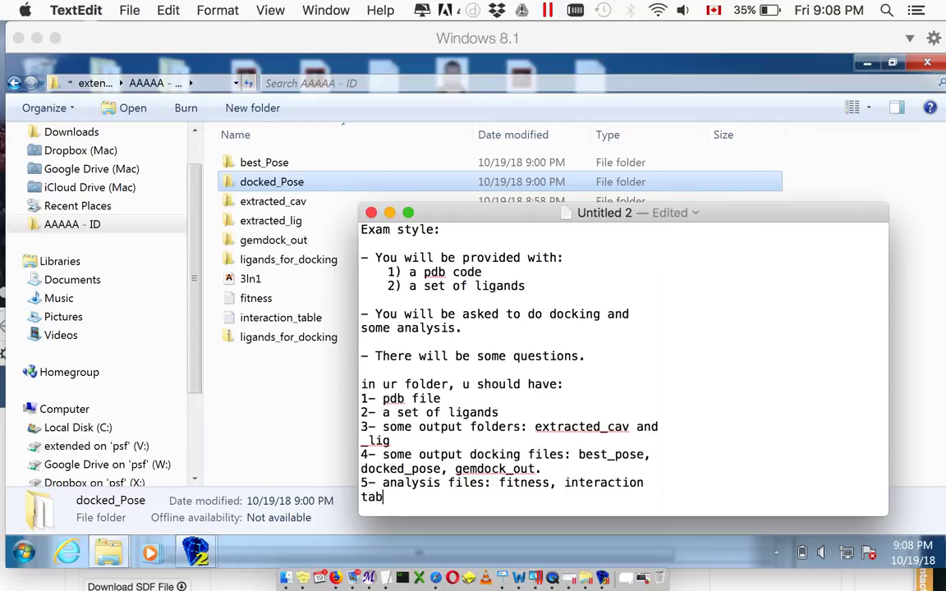
text(le)
key(Return)
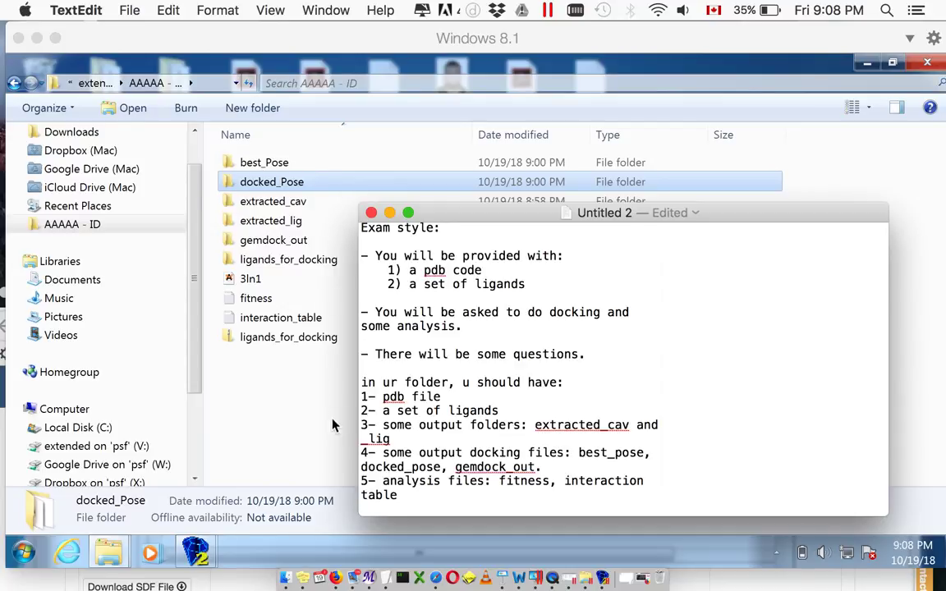
- Add item 6 "WORD FILE :) :) :)" to the note, minimize it and return to the AAAAA - ID folder window
text(6- WORD FILE)
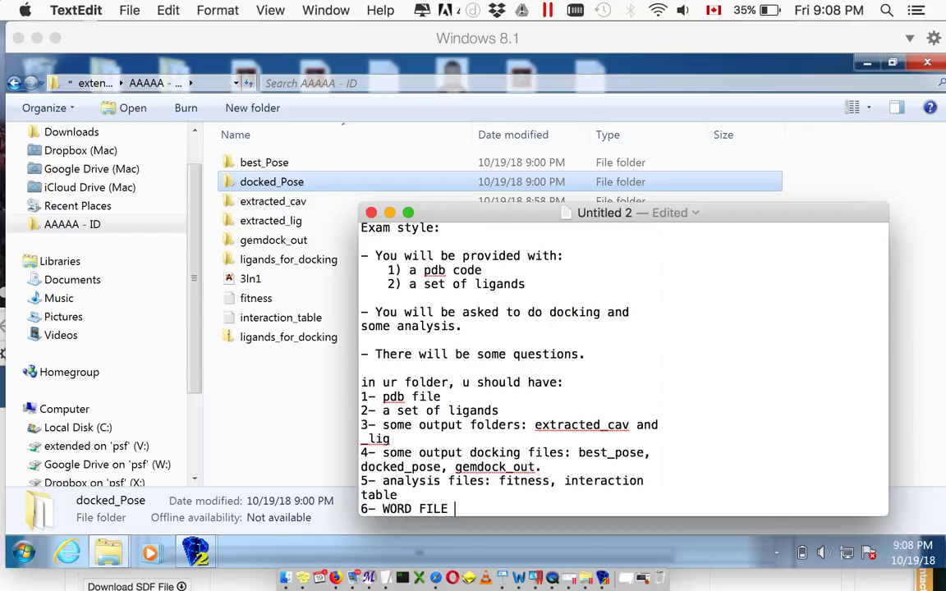
text( :) :) :))
key(super+m)
click(335, 402)
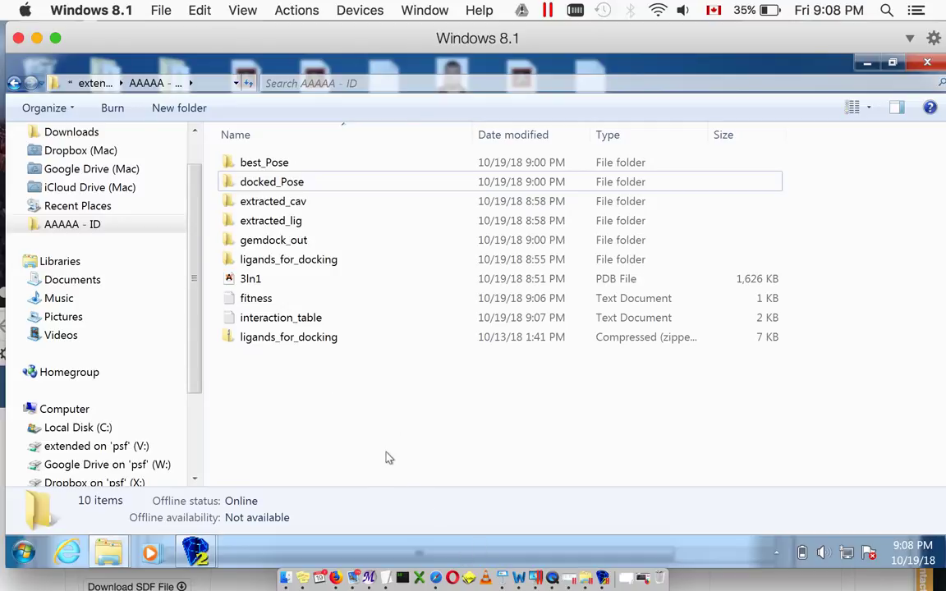
- Switch to Word, create a blank document, move its window aside and display it in Print Layout view
click(527, 580)
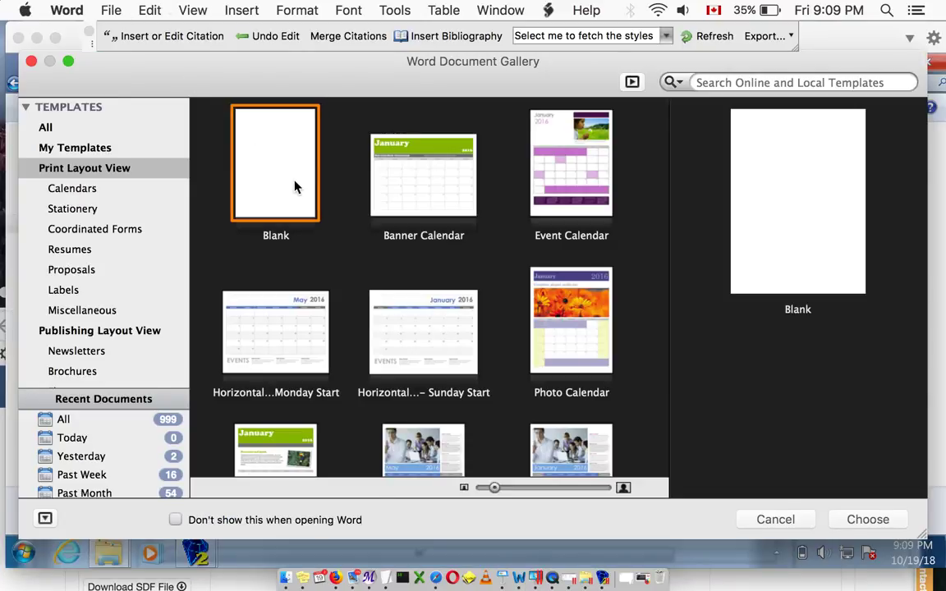
double_click(296, 187)
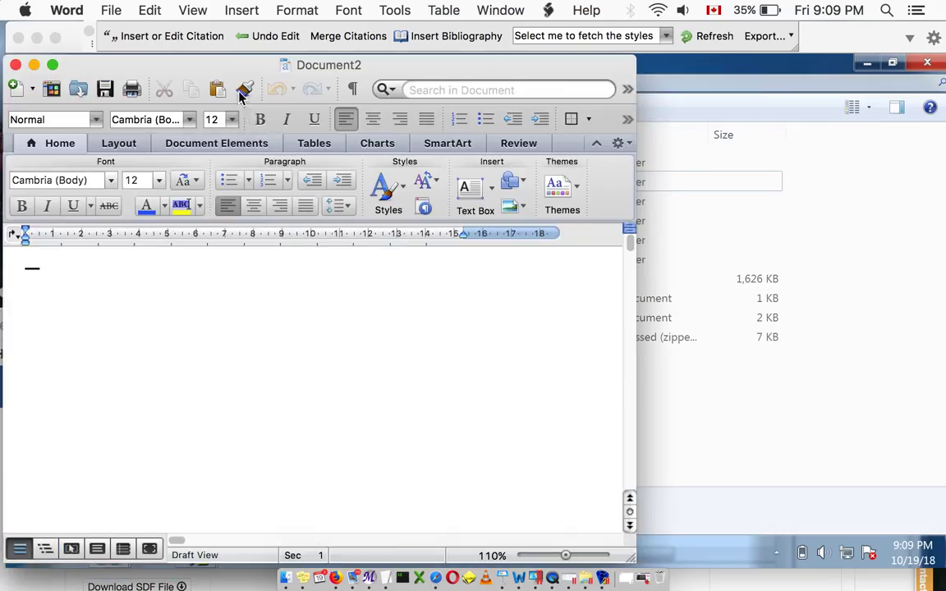
drag(236, 63, 425, 57)
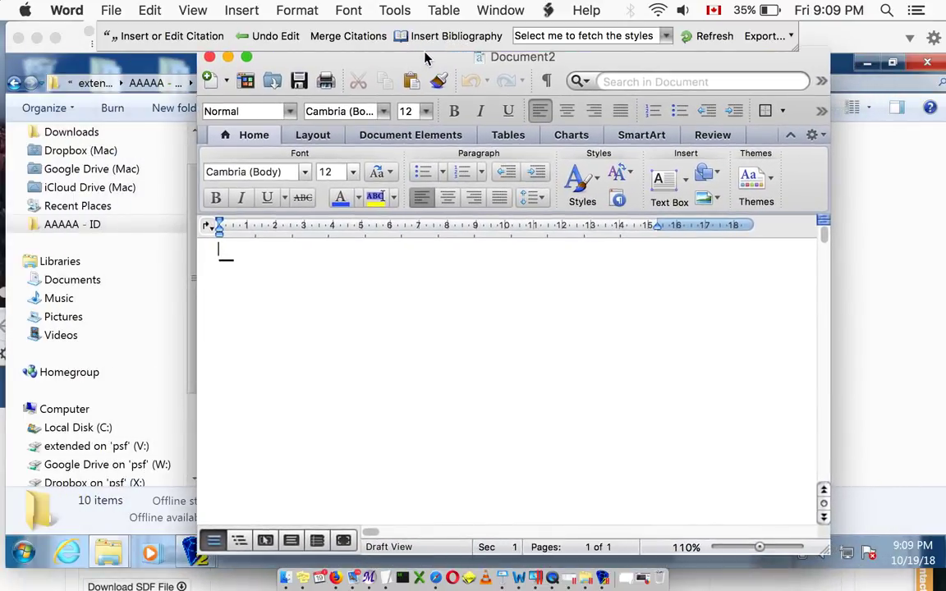
click(192, 10)
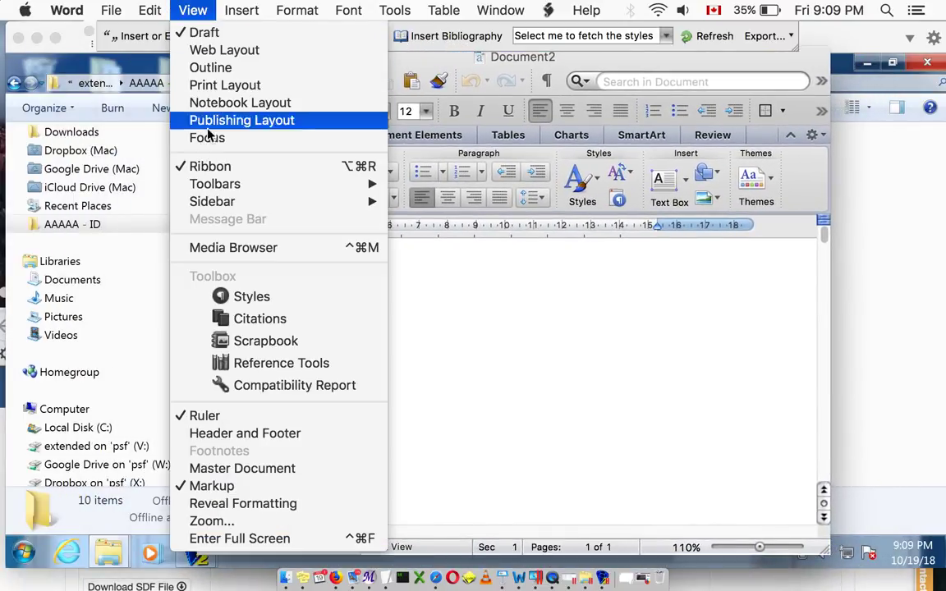
click(213, 87)
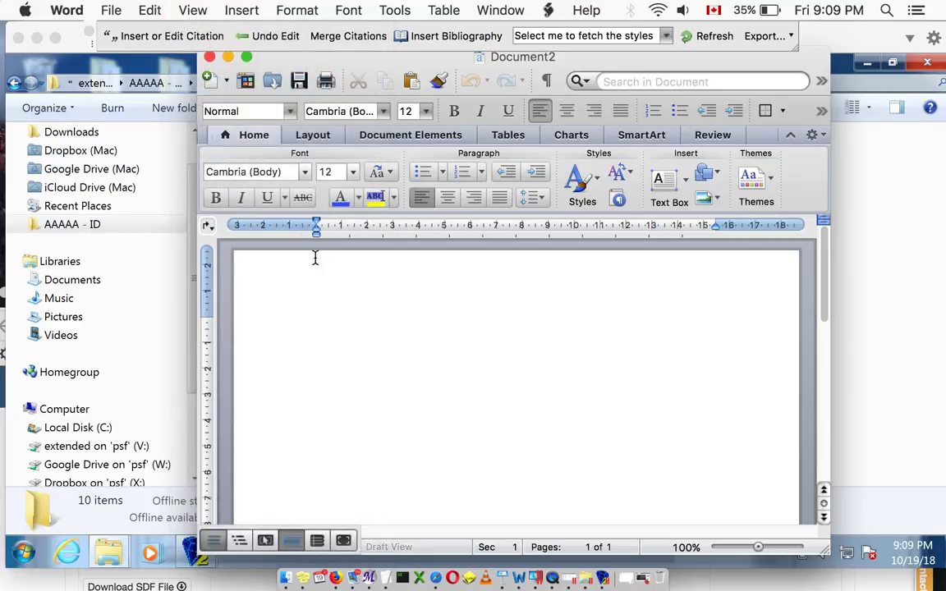
- Write the line "Name ___" and, below it, "How did you select the protein?" with the answer "resolution, complete..."
text(Name ___)
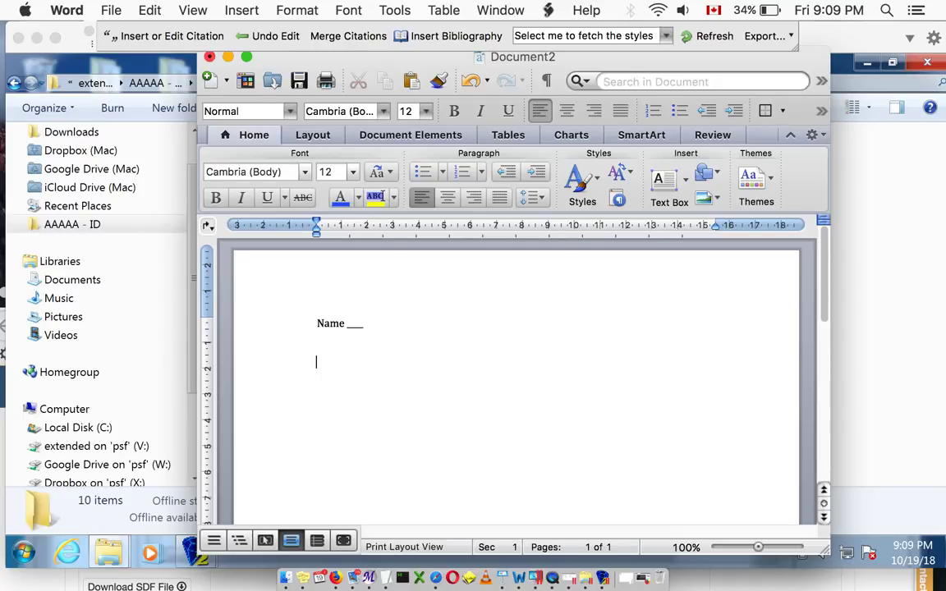
text(How did you sel)
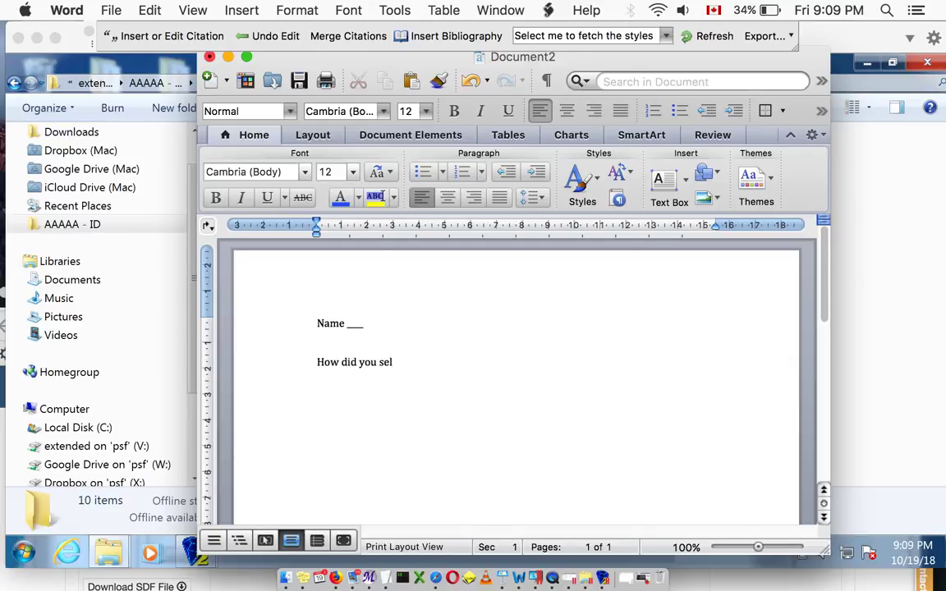
text(ect the prot)
text(esolu)
key(BackSpace)
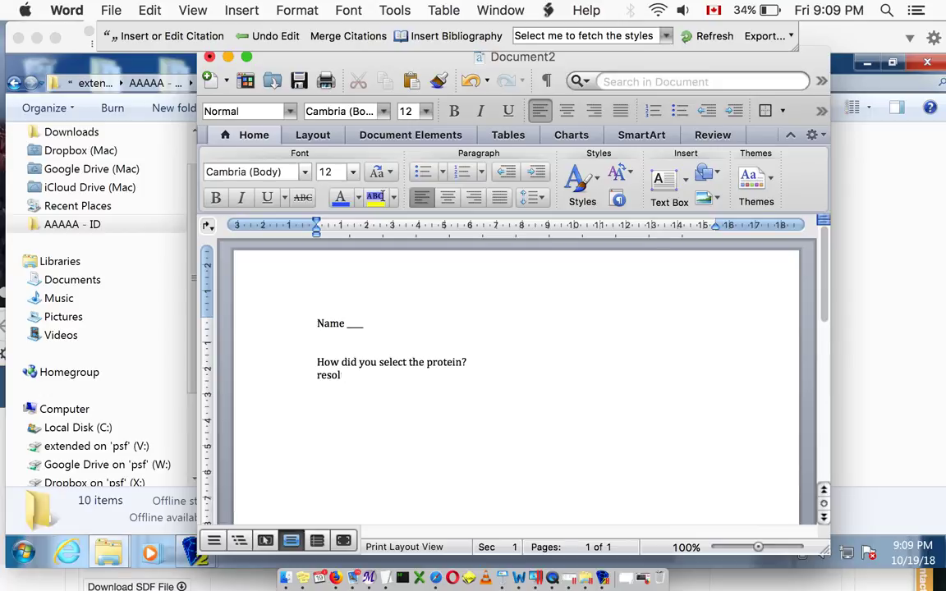
text(ution, complete...  )
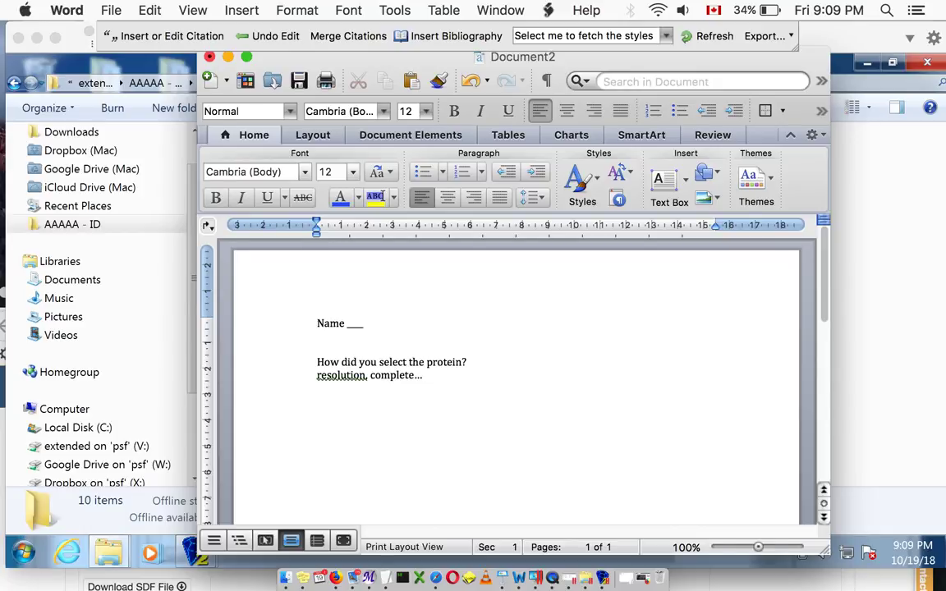
- Add a new paragraph reading "Regarding the ligand interaction on pdb:" below the protein selection answer
text(pr)
key(BackSpace)
text(r)
text(Regarding the lig)
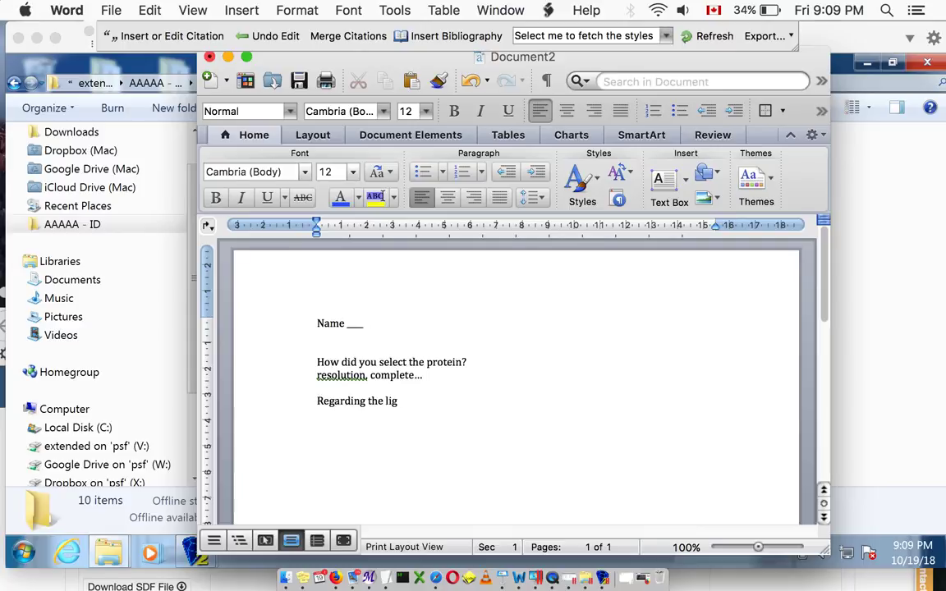
text(and interaction)
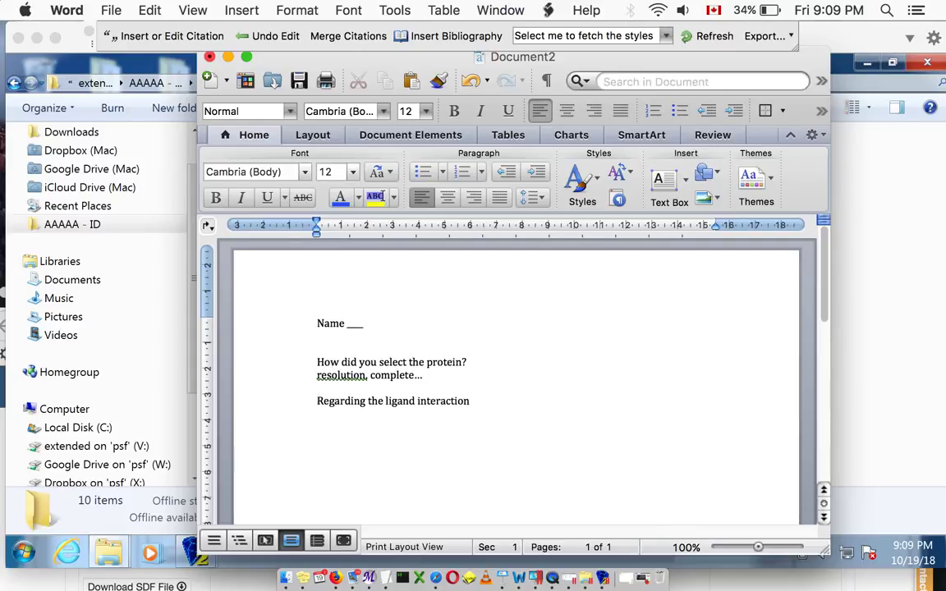
text( on pf)
key(BackSpace)
text(df:)
key(BackSpace)
text(b:)
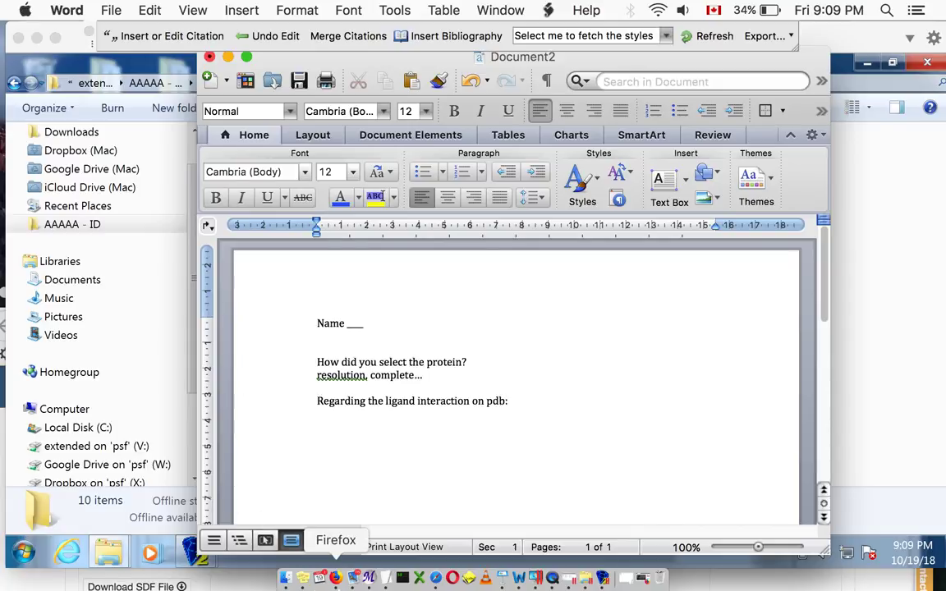
- Switch to Firefox and open the Poseview interaction image of CEL on the 3LN1 page
click(336, 578)
drag(355, 299, 377, 8)
scroll(394, 296, up, 3)
scroll(395, 295, down, 5)
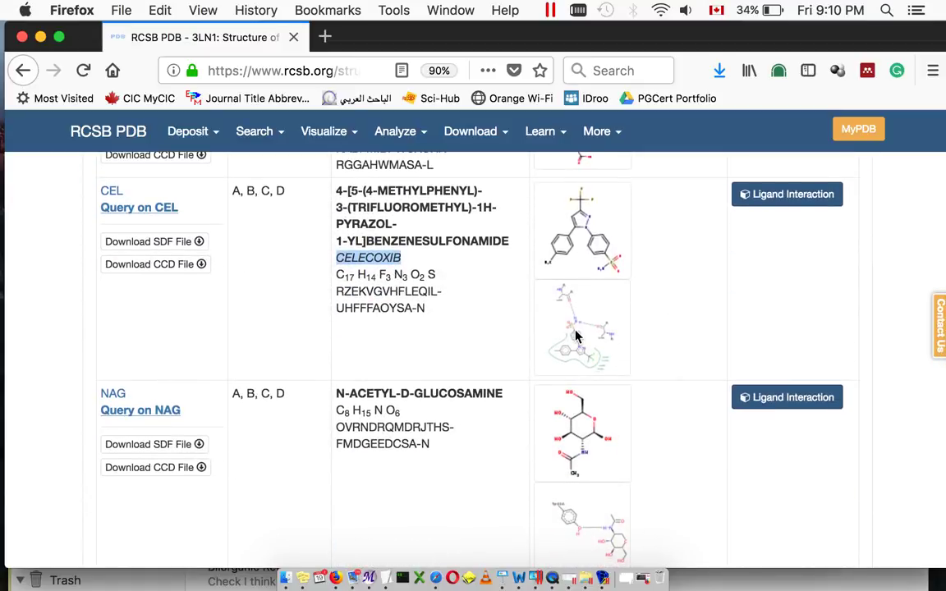
click(576, 336)
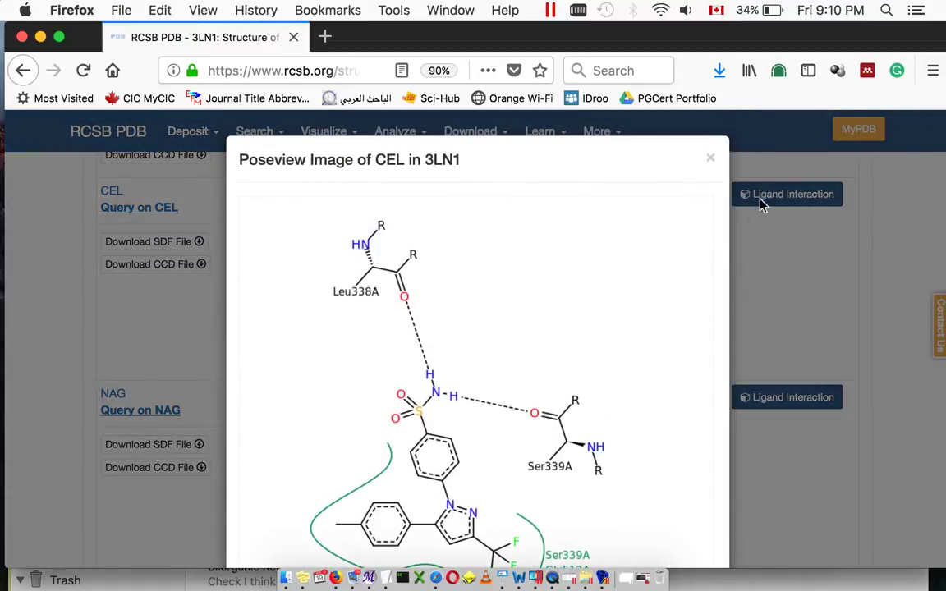
scroll(731, 240, down, 3)
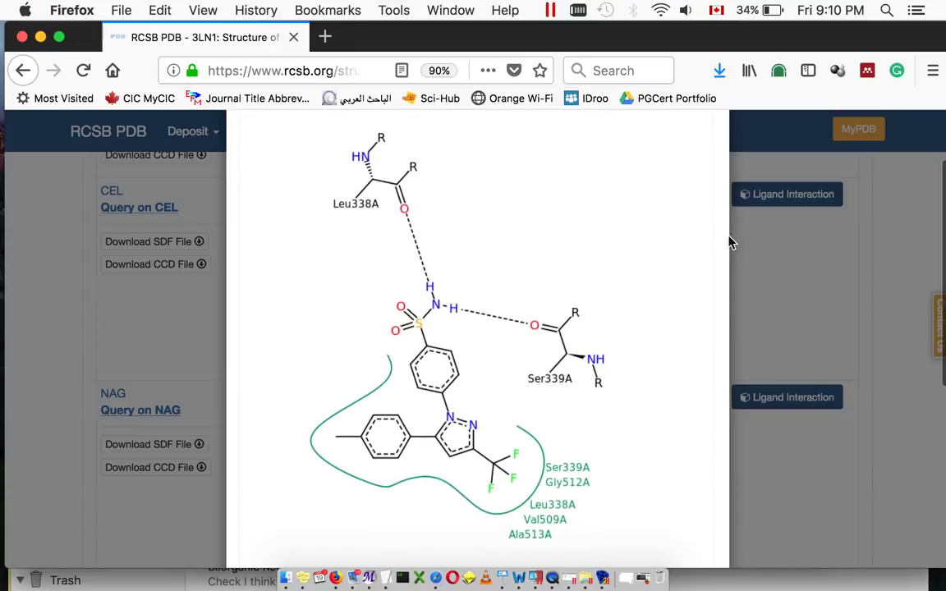
- Capture the CEL interaction diagram by copying the Poseview image to the clipboard
key(super+shift+4)
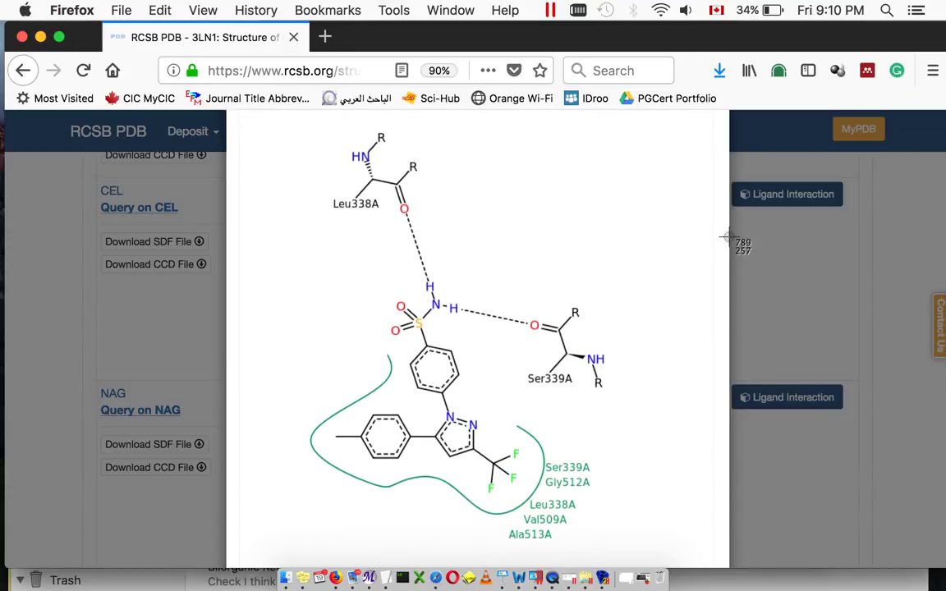
drag(283, 118, 659, 566)
right_click(487, 323)
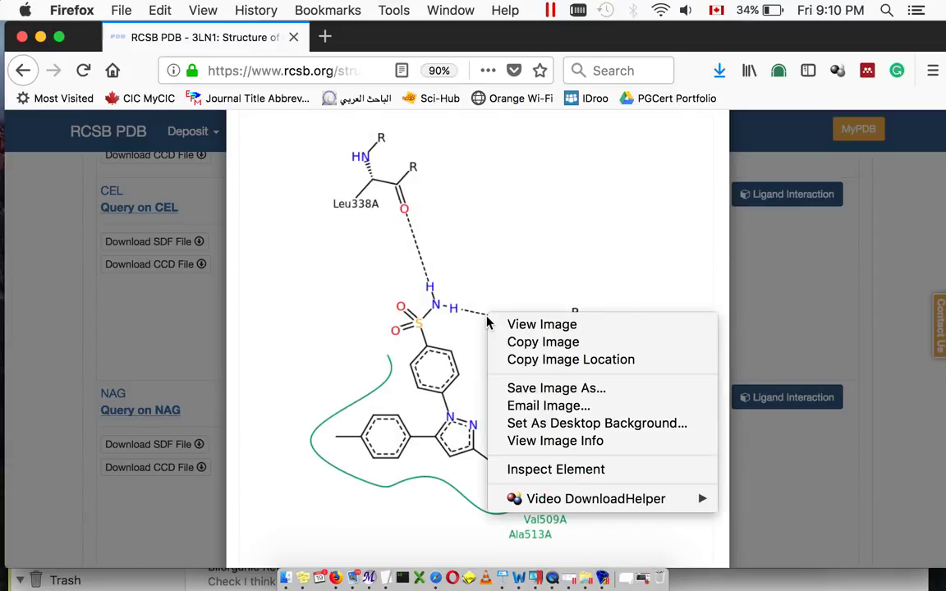
click(517, 342)
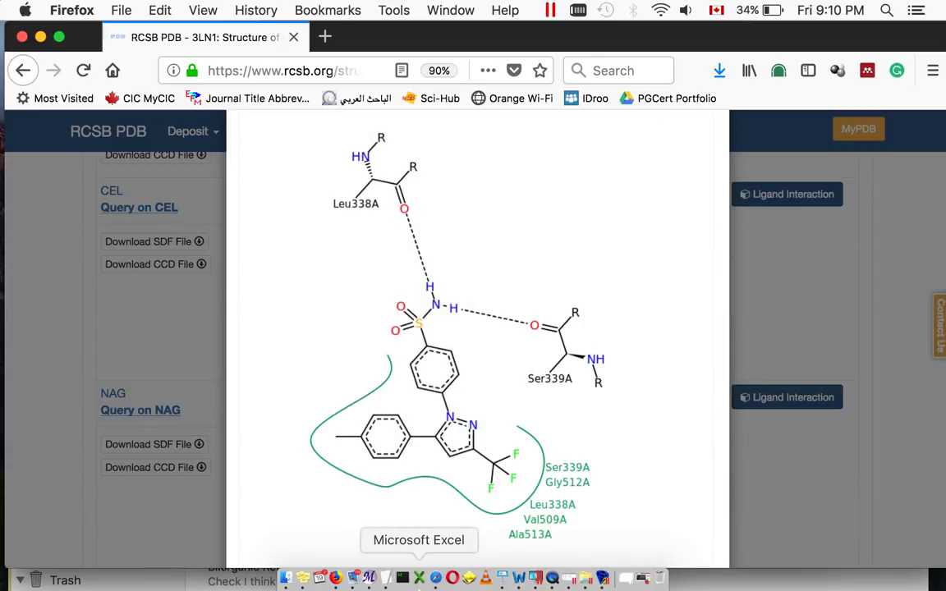
- Switch back to Word and paste the copied CEL interaction image into the document under the ligand interaction heading
click(527, 578)
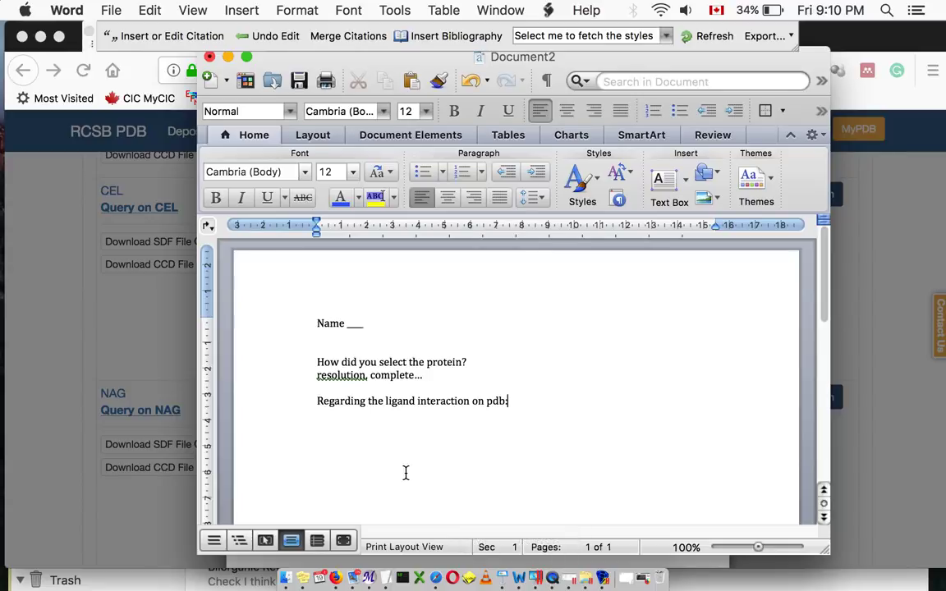
right_click(320, 425)
click(353, 381)
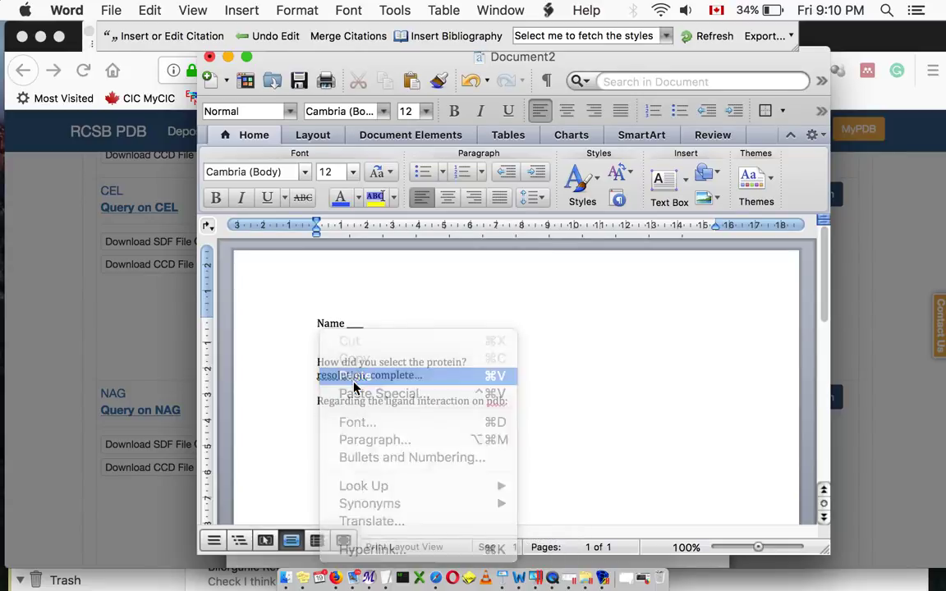